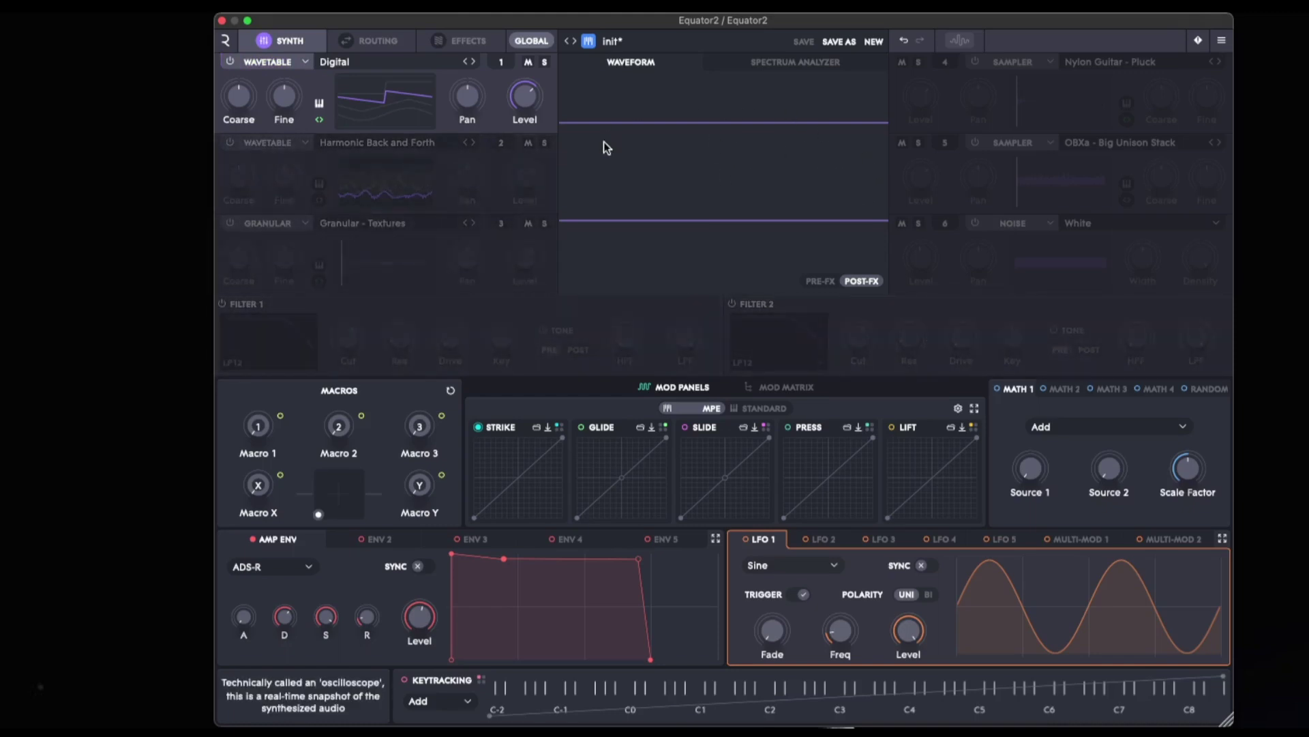
# Examine the first wavetable source's detailed parameters, and compare the output's waveform and spectrum analyzer displays.
pyautogui.click(495, 91)
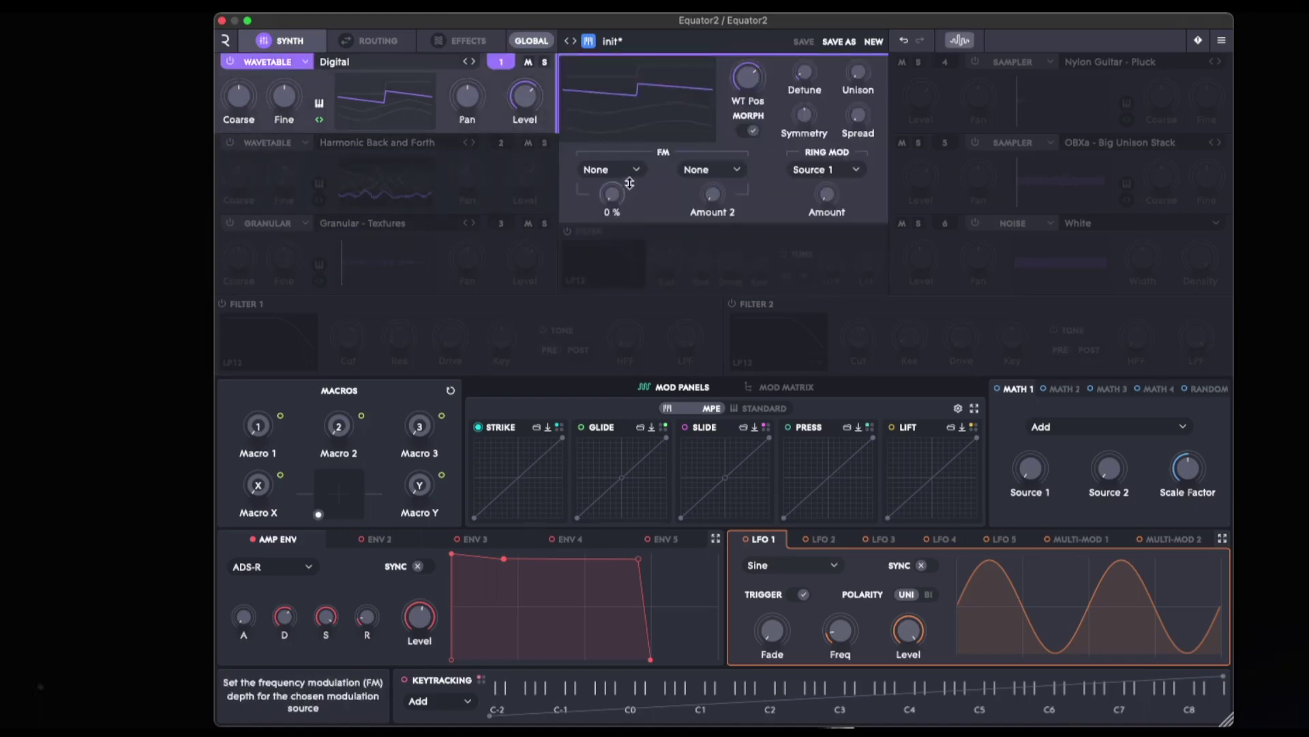
pyautogui.click(492, 103)
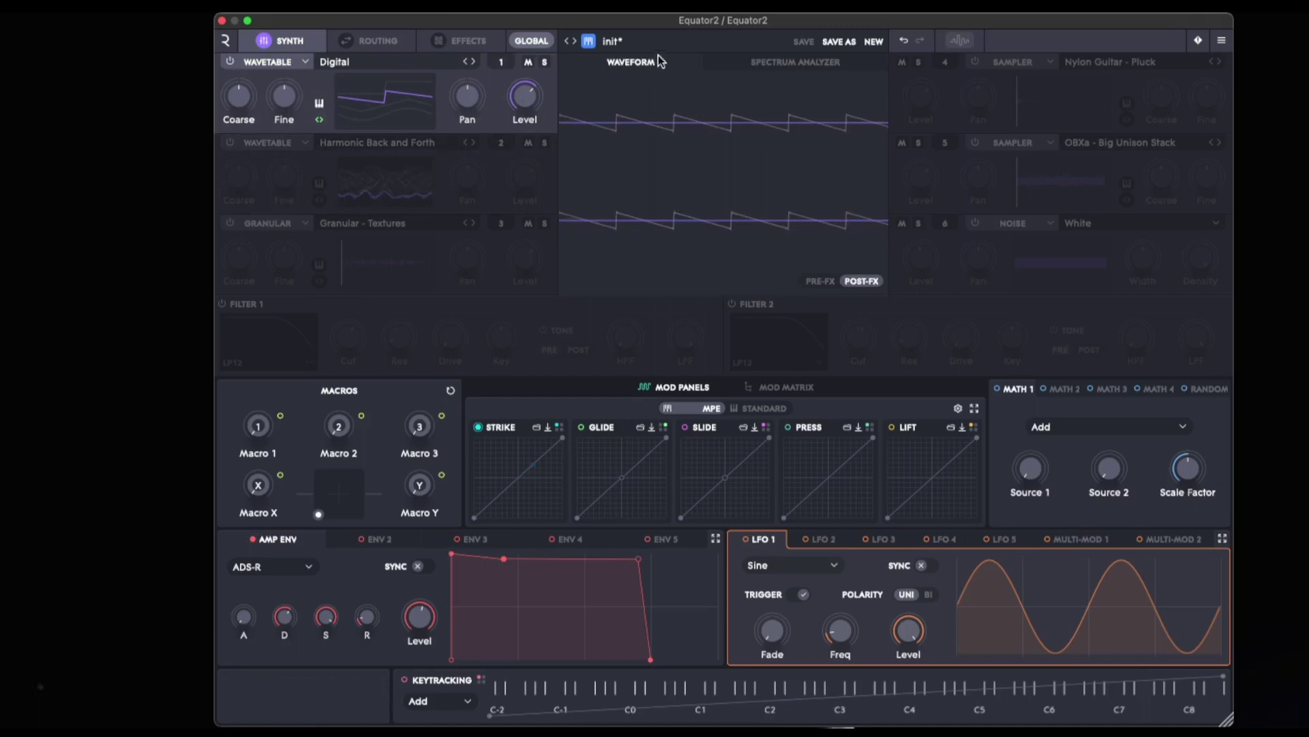
pyautogui.click(824, 63)
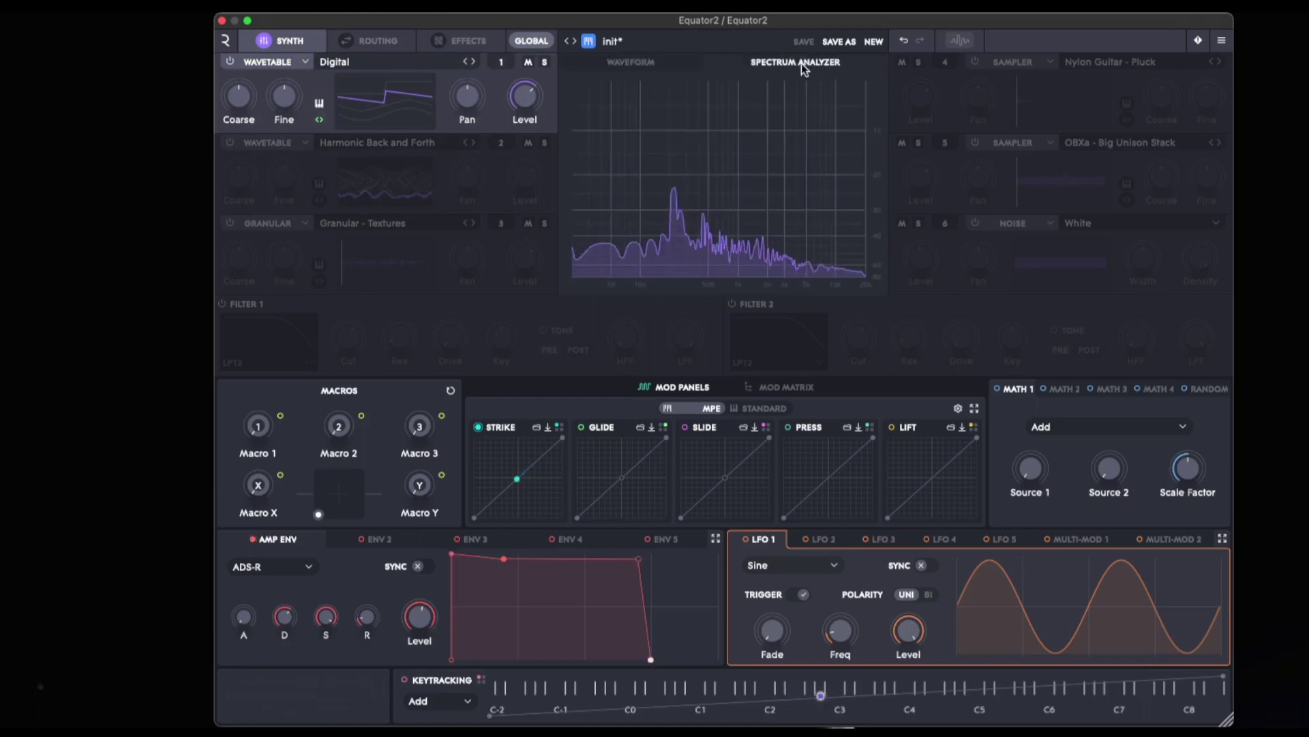
pyautogui.click(673, 63)
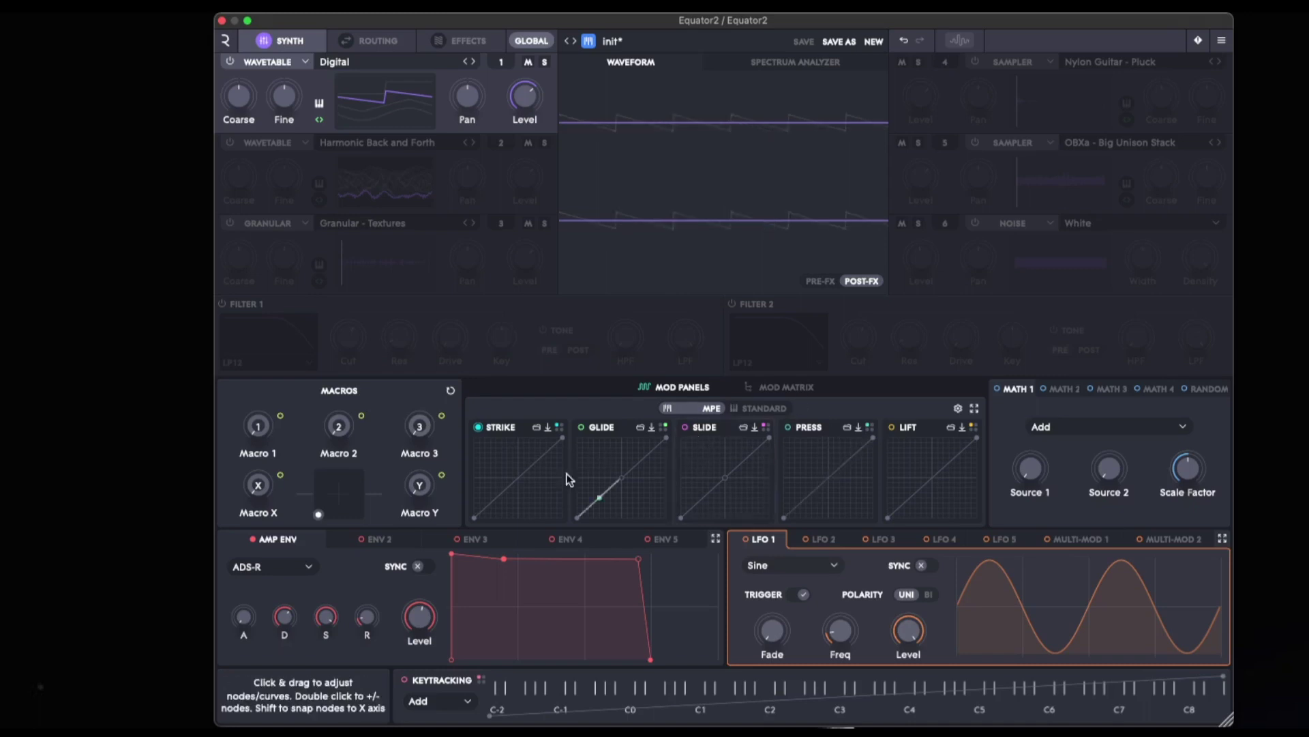
# Switch the expression curves from MPE to Standard controllers and examine the Math and Random modulators.
pyautogui.click(783, 411)
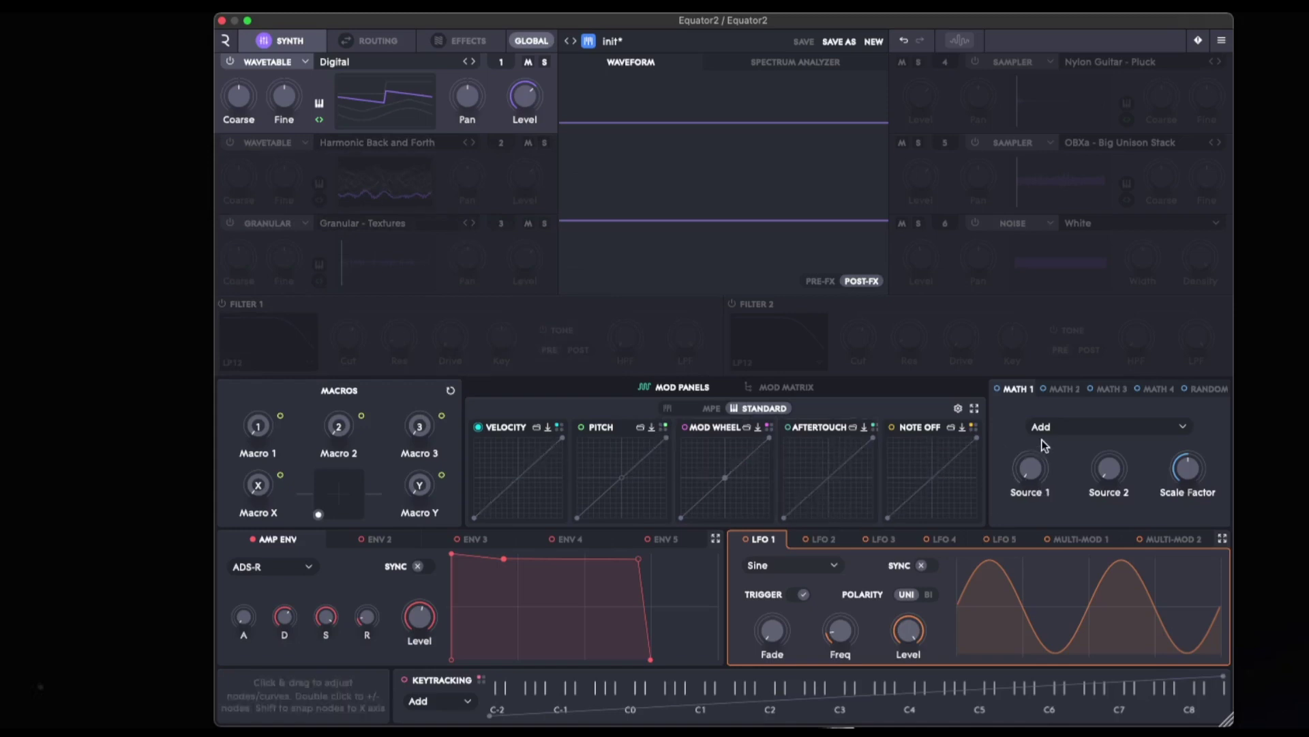
pyautogui.click(1066, 387)
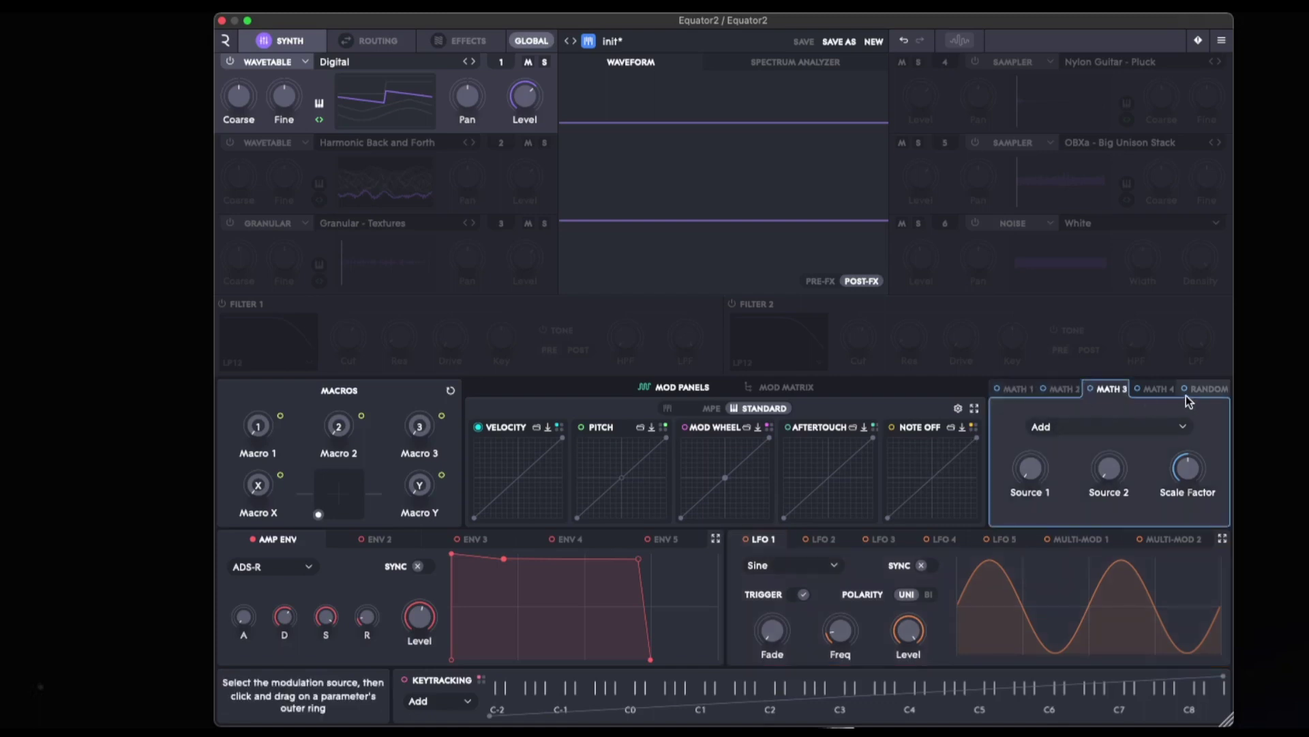
pyautogui.click(1207, 389)
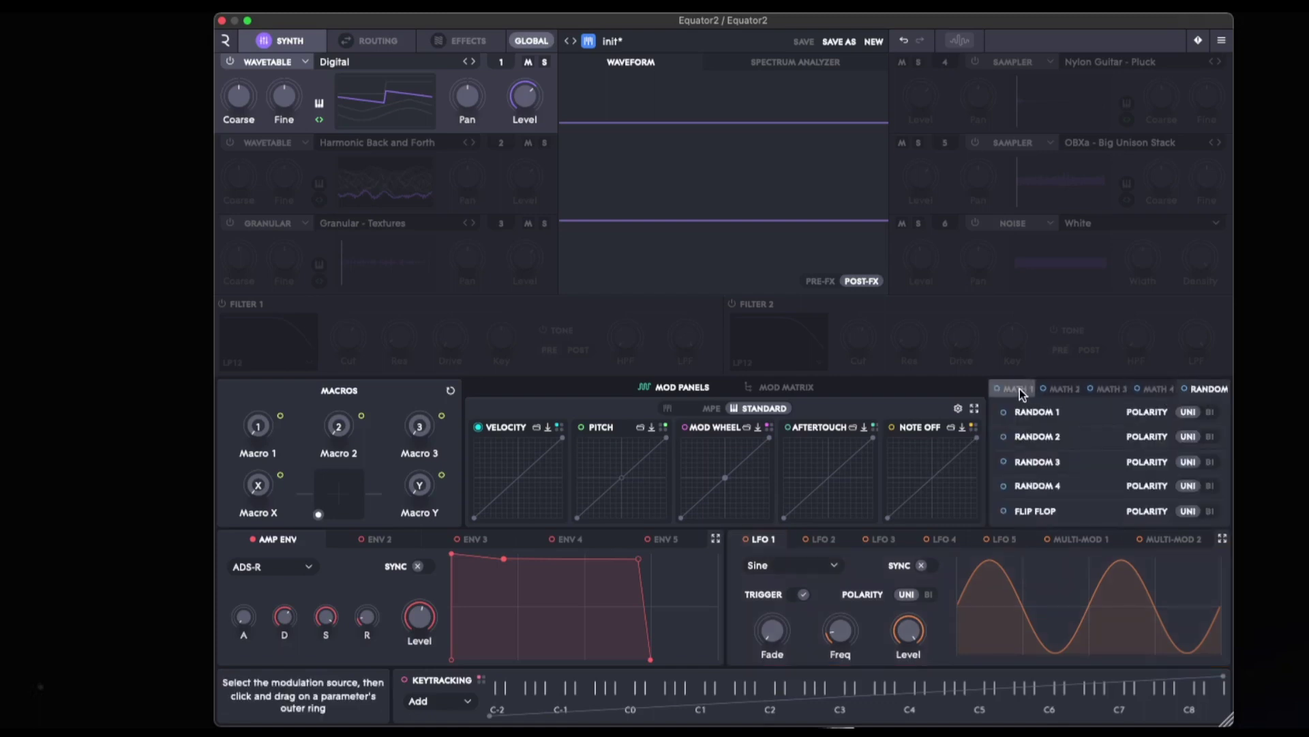
pyautogui.click(1020, 388)
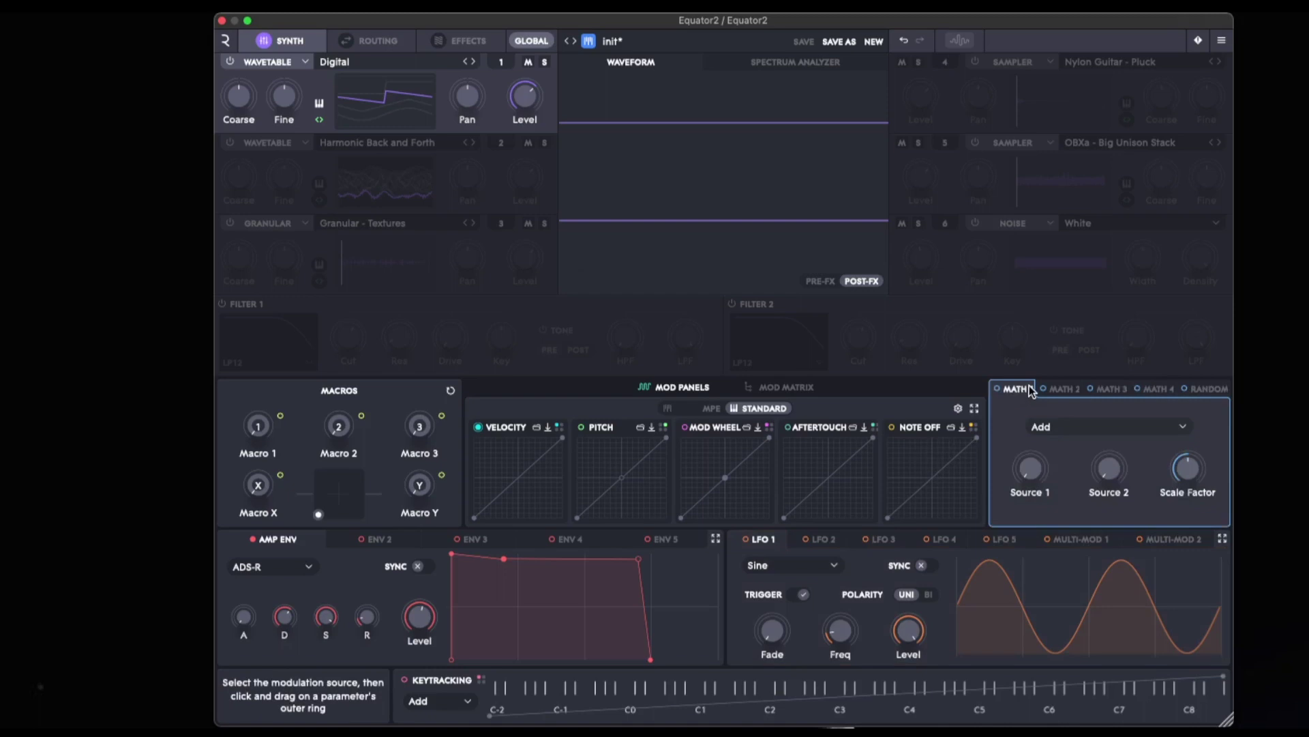
pyautogui.moveTo(1106, 482)
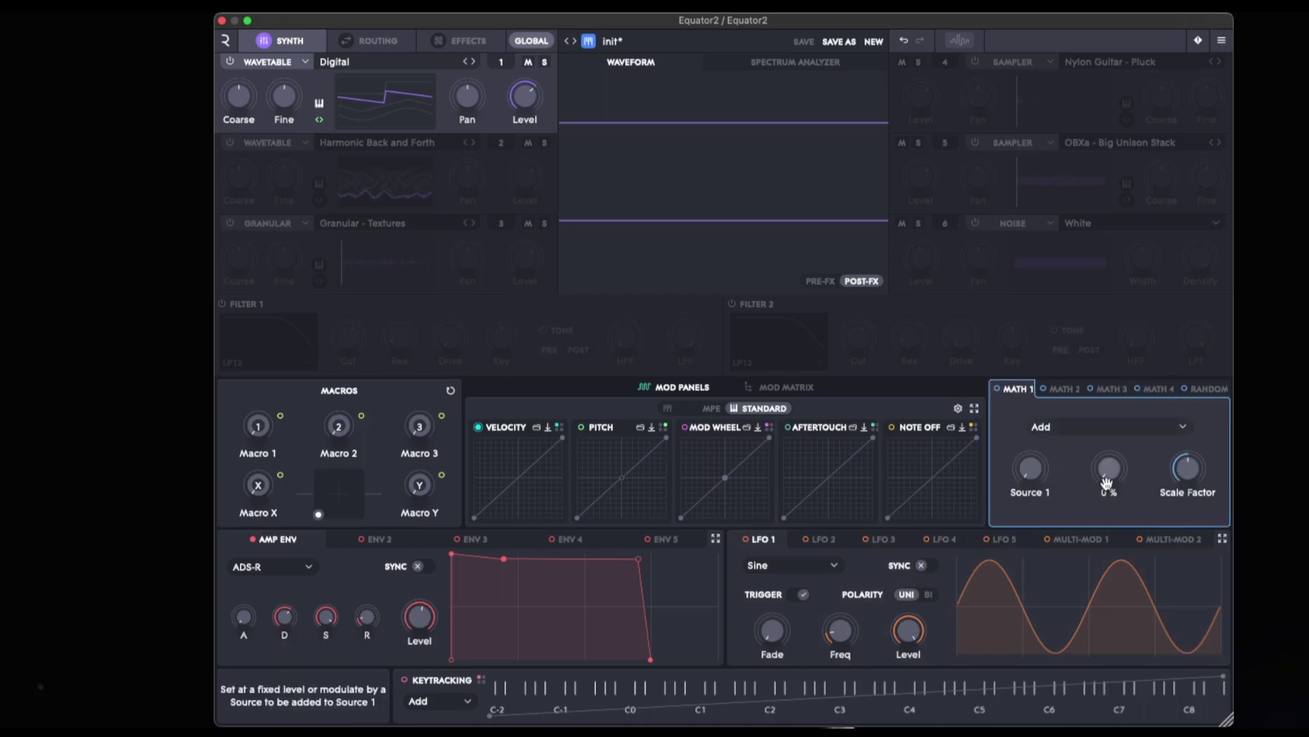
pyautogui.moveTo(1200, 466)
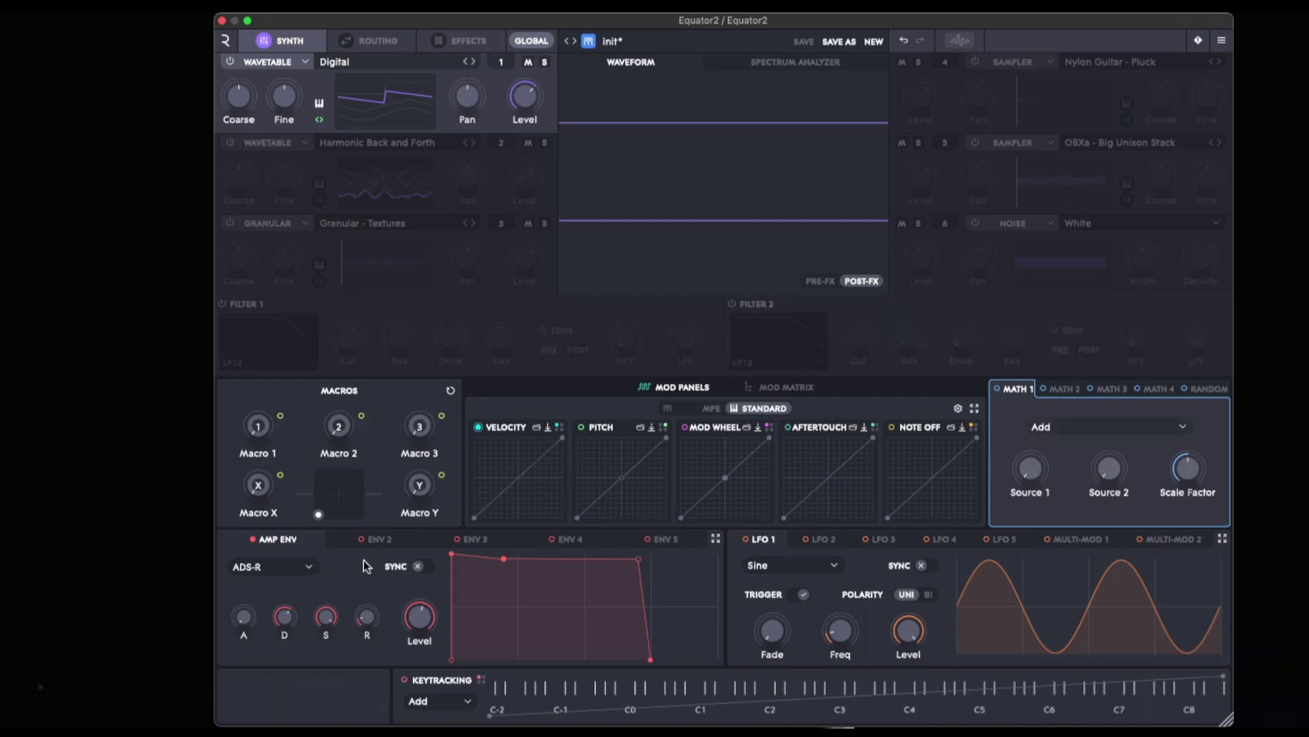
# Lengthen the amp envelope's release slightly, keeping the attack at 0 ms, and look through the other envelopes.
pyautogui.click(380, 543)
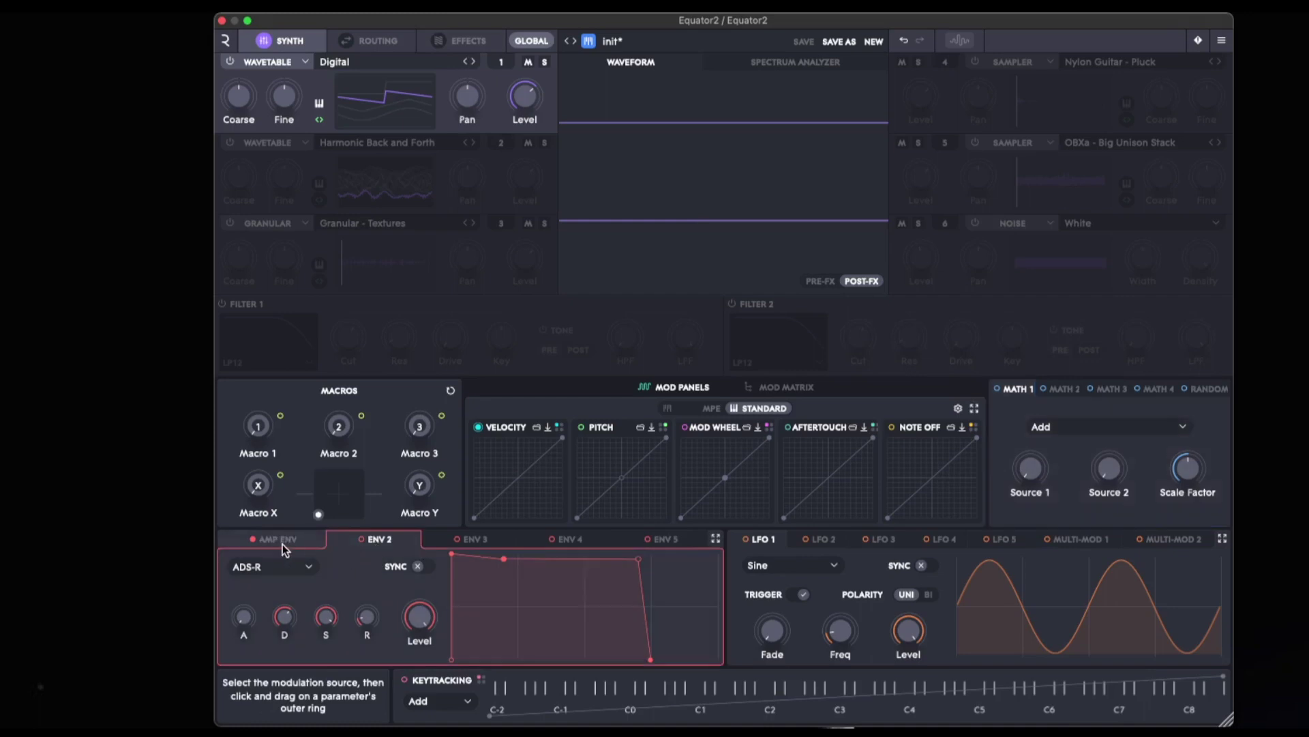
pyautogui.click(280, 541)
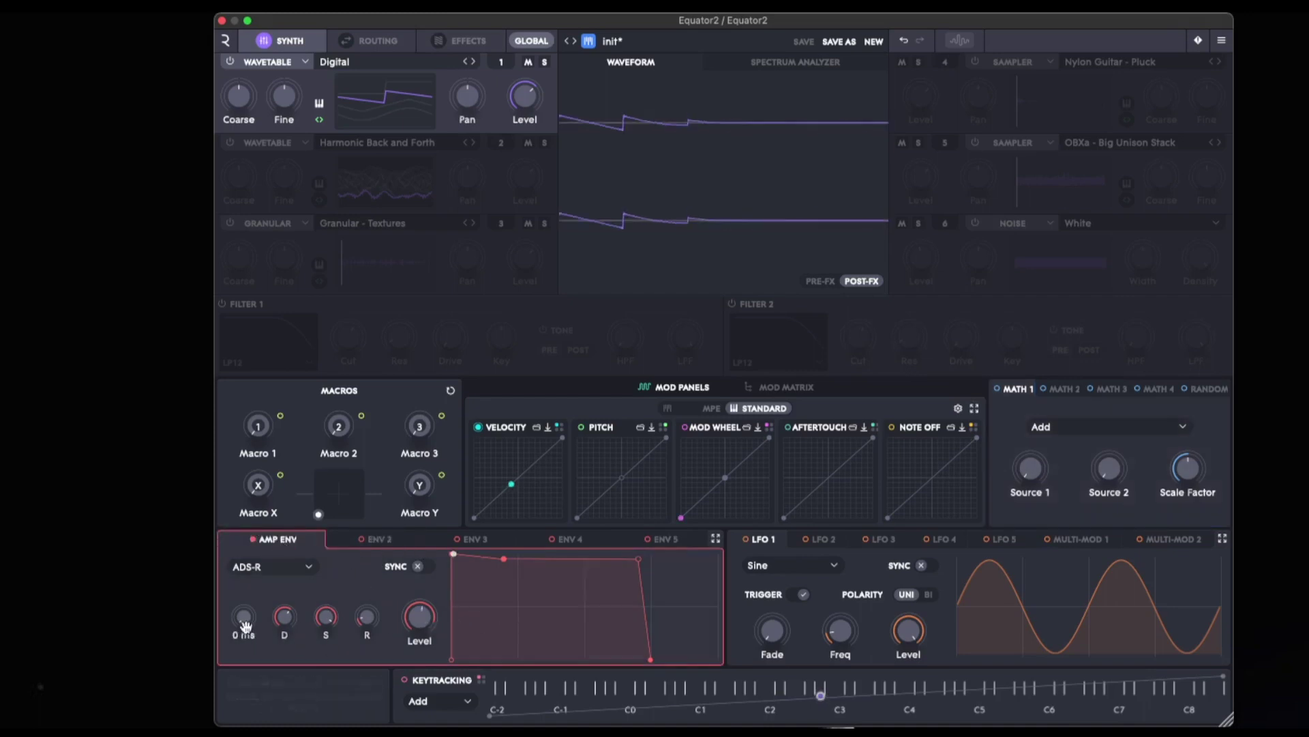
pyautogui.moveTo(245, 620); pyautogui.dragTo(251, 730)
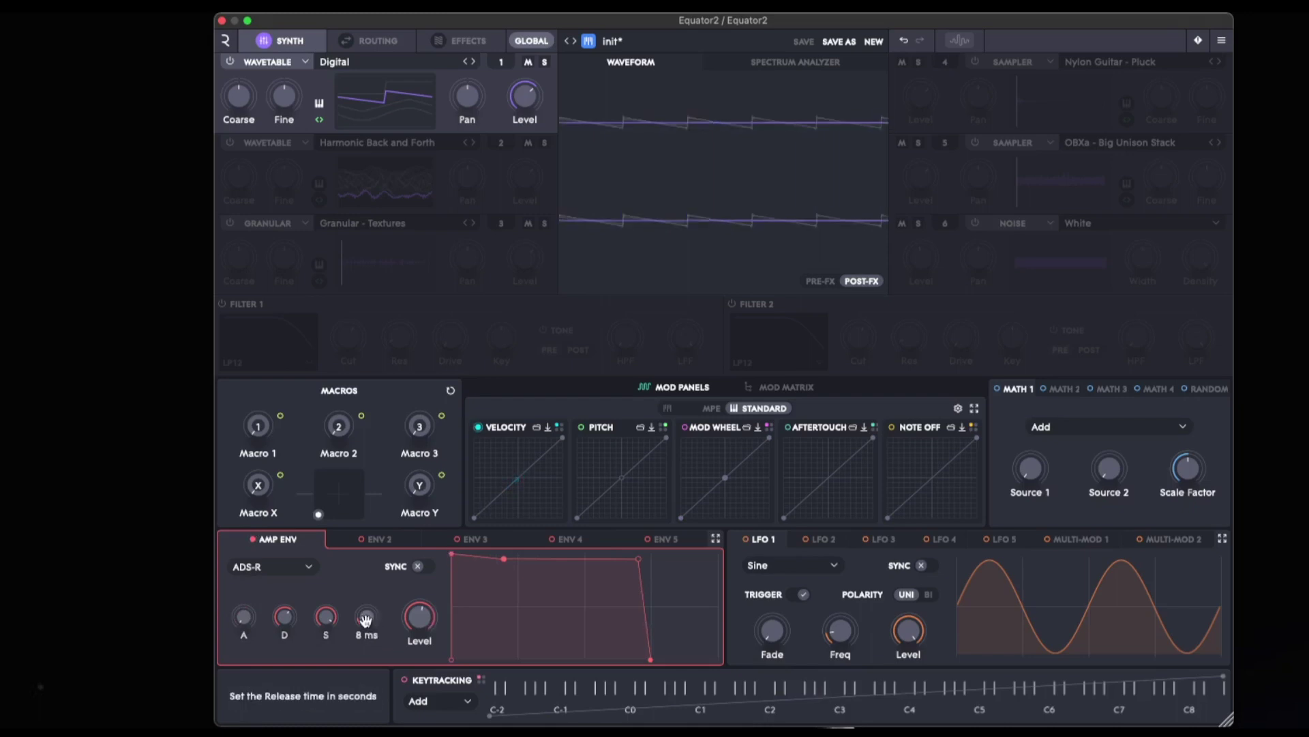
pyautogui.moveTo(367, 617)
pyautogui.mouseDown()
pyautogui.moveTo(369, 600)
pyautogui.moveTo(369, 614)
pyautogui.mouseUp()
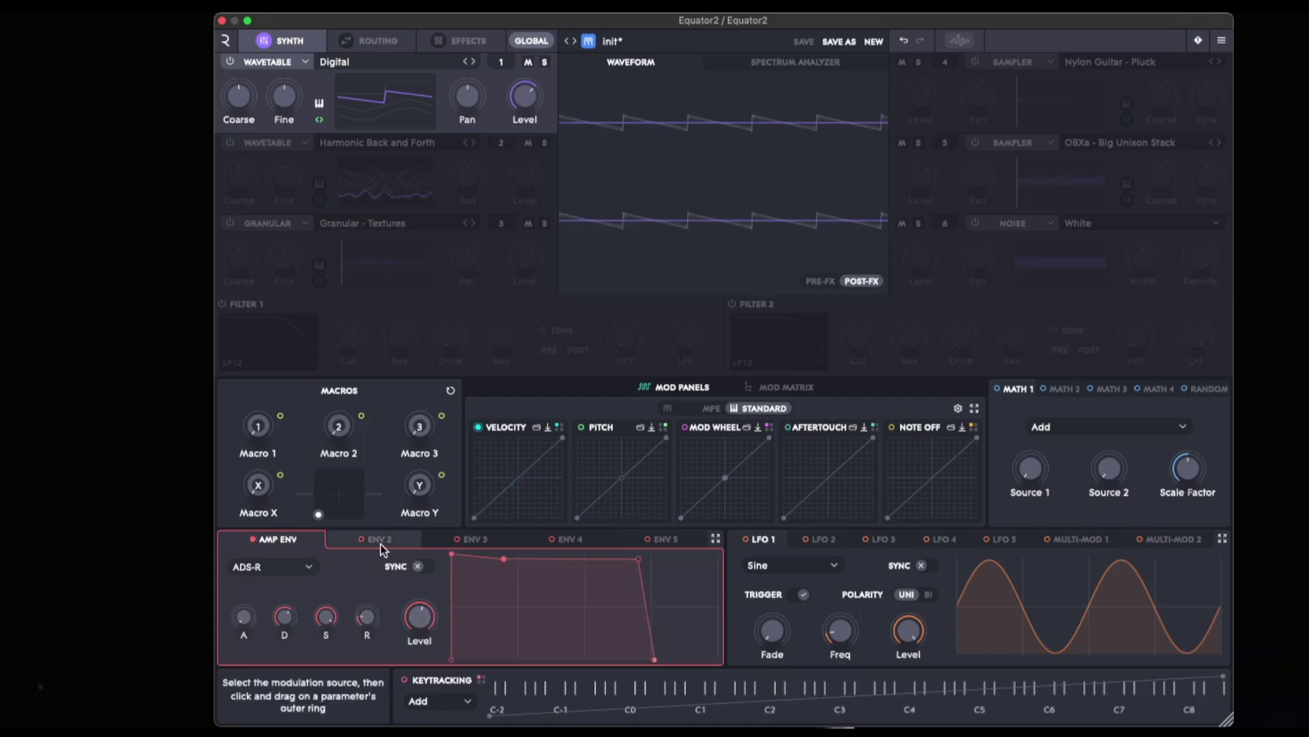
pyautogui.click(658, 543)
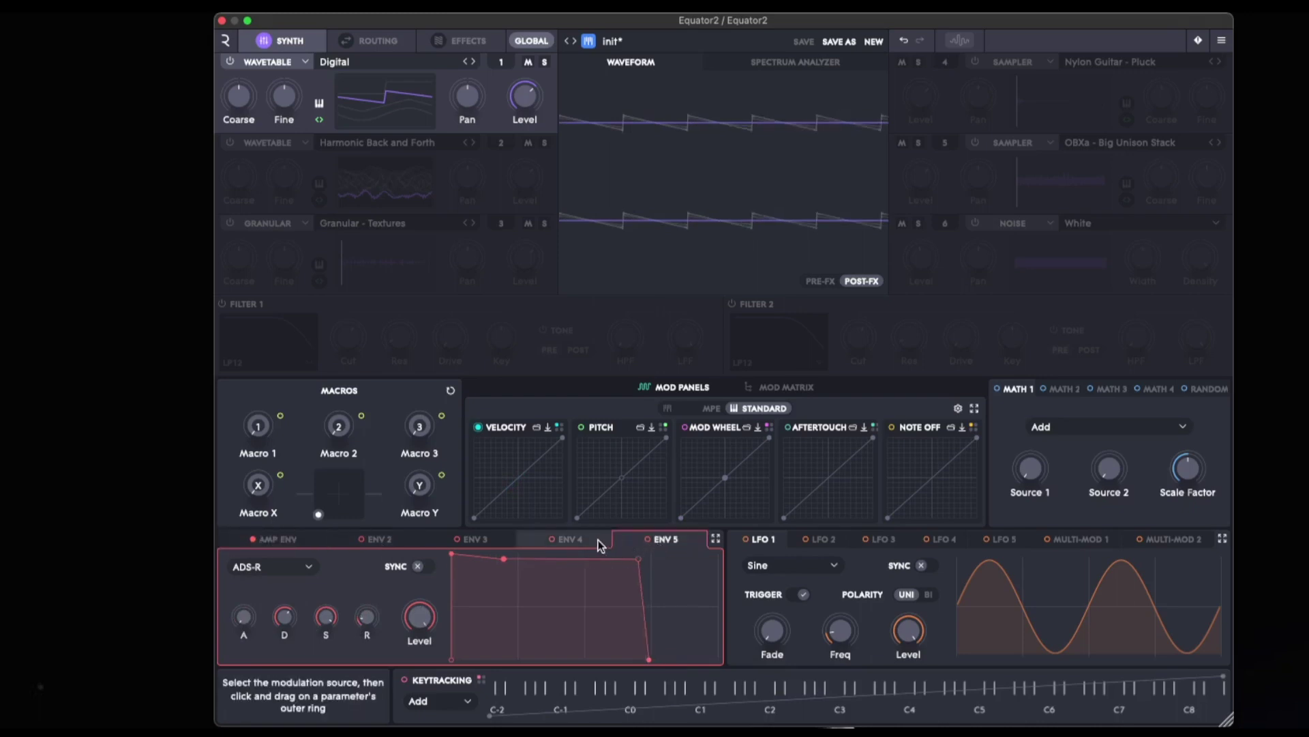
pyautogui.click(546, 541)
pyautogui.click(293, 541)
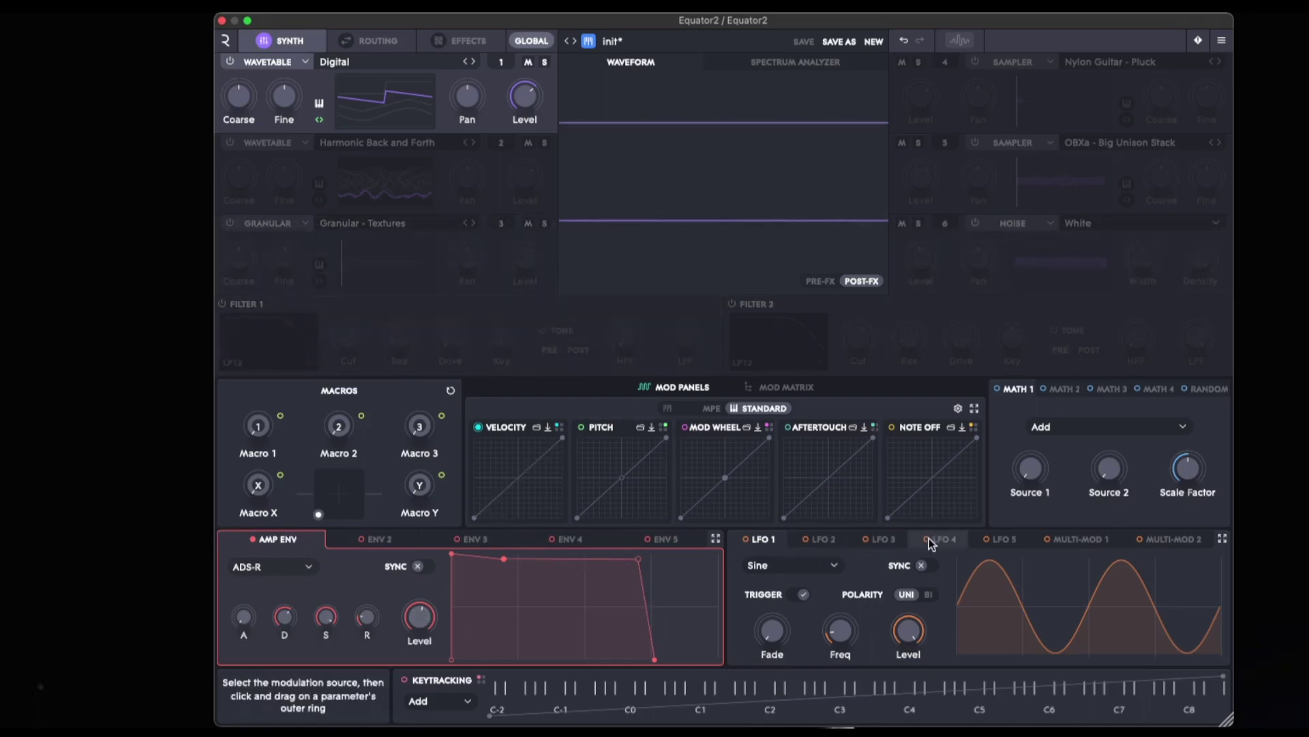
# Look through the LFOs and reshape the Multi-Mod 1 curve with a lower plateau and a sharp dip in its second half.
pyautogui.click(813, 541)
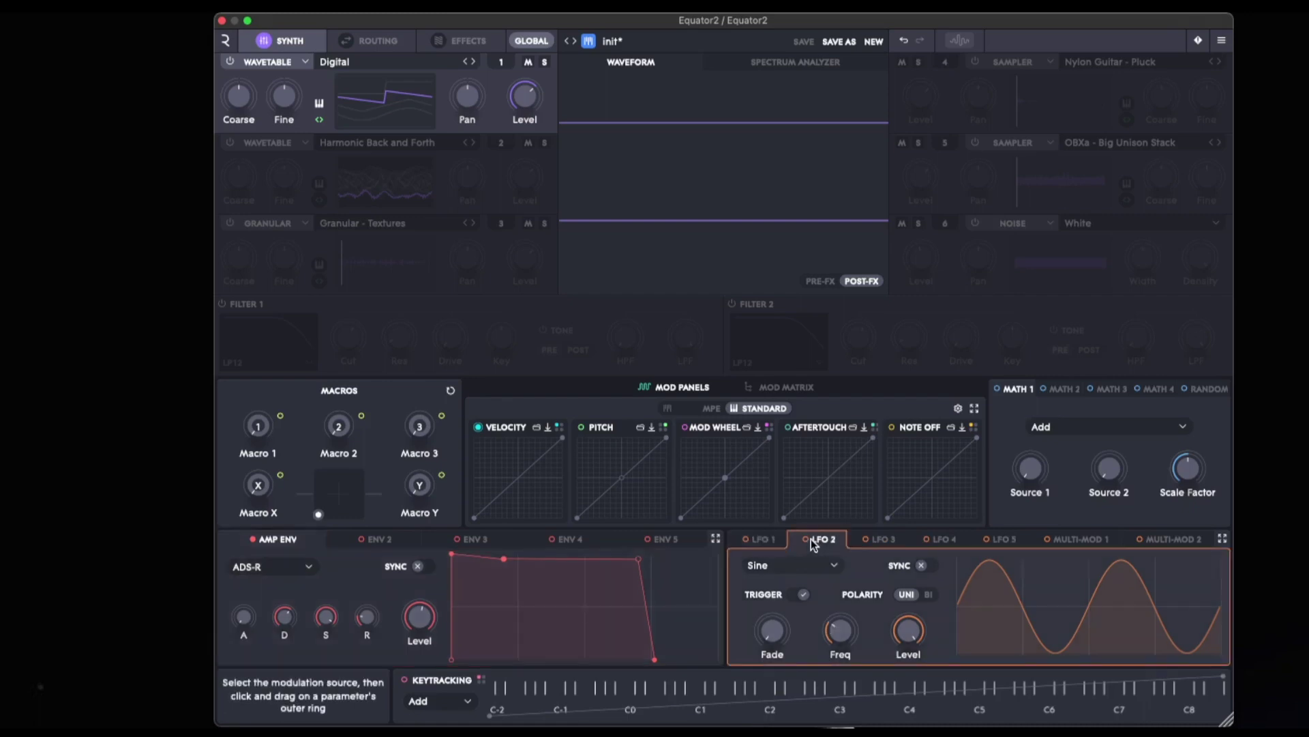
pyautogui.click(757, 543)
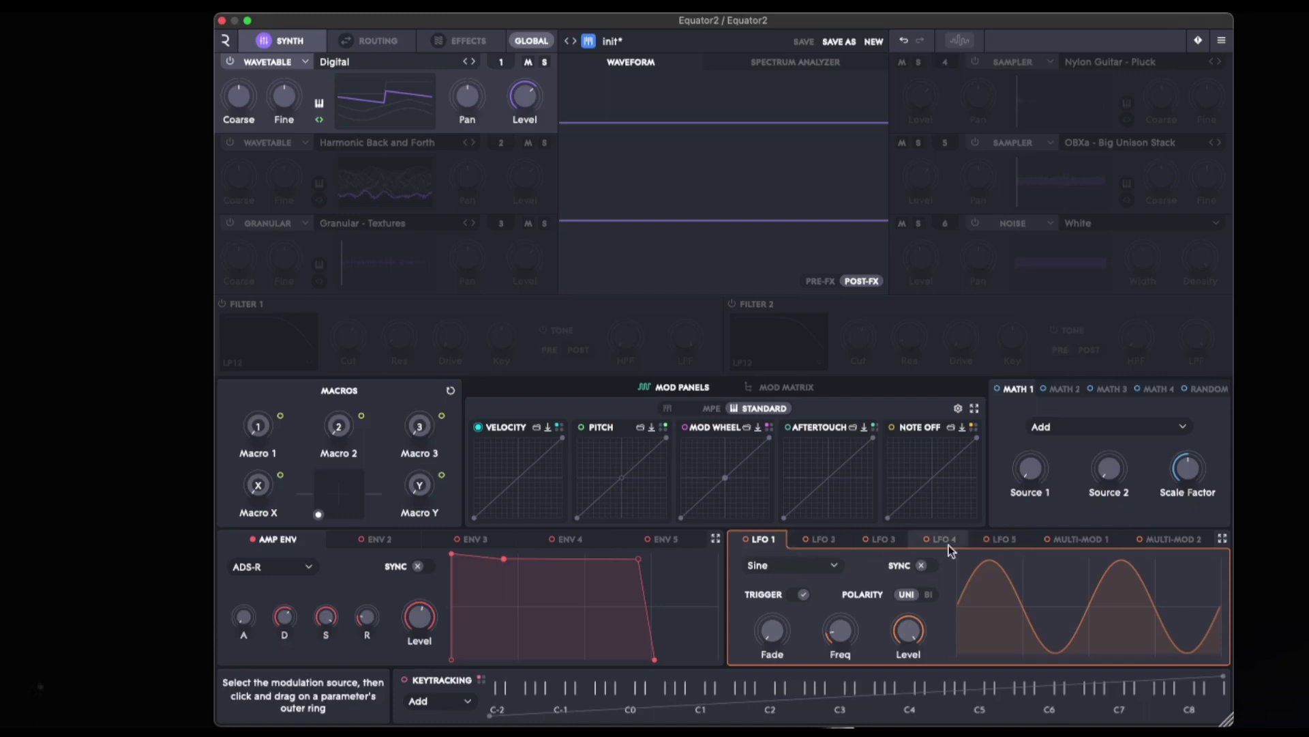
pyautogui.click(1003, 539)
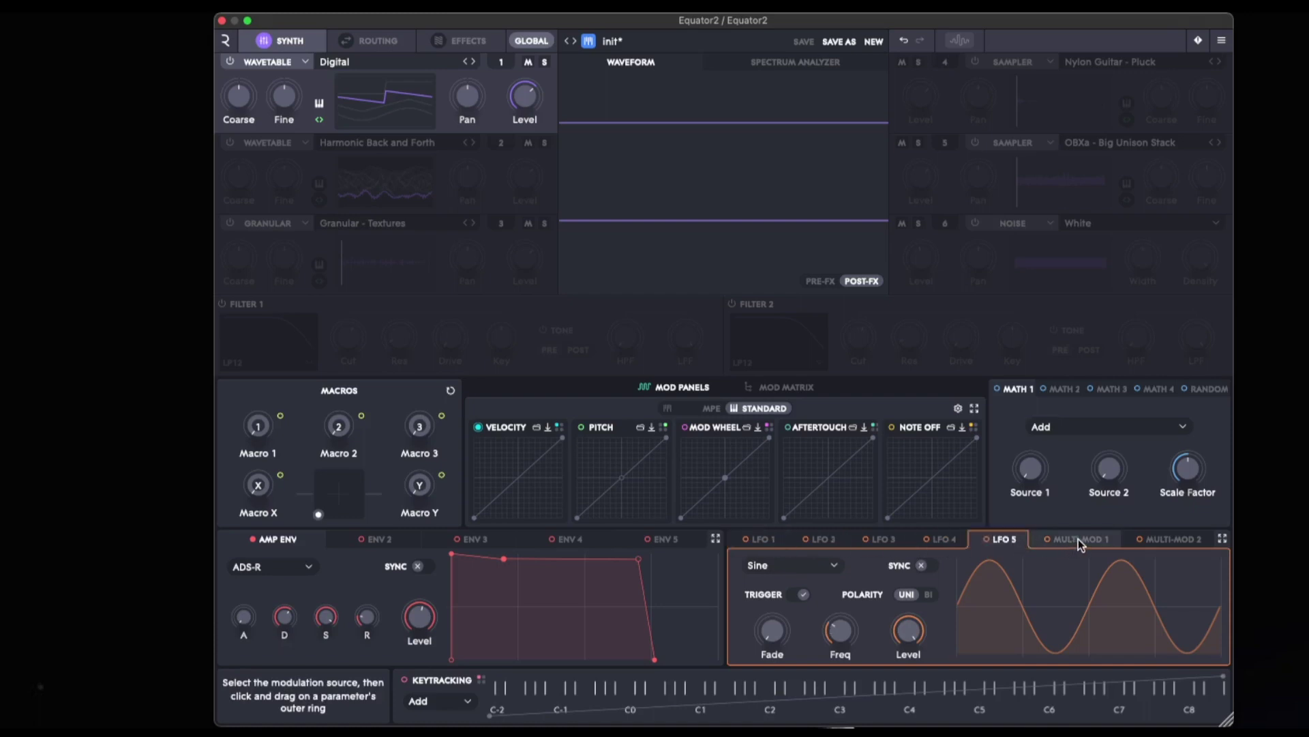
pyautogui.click(1080, 539)
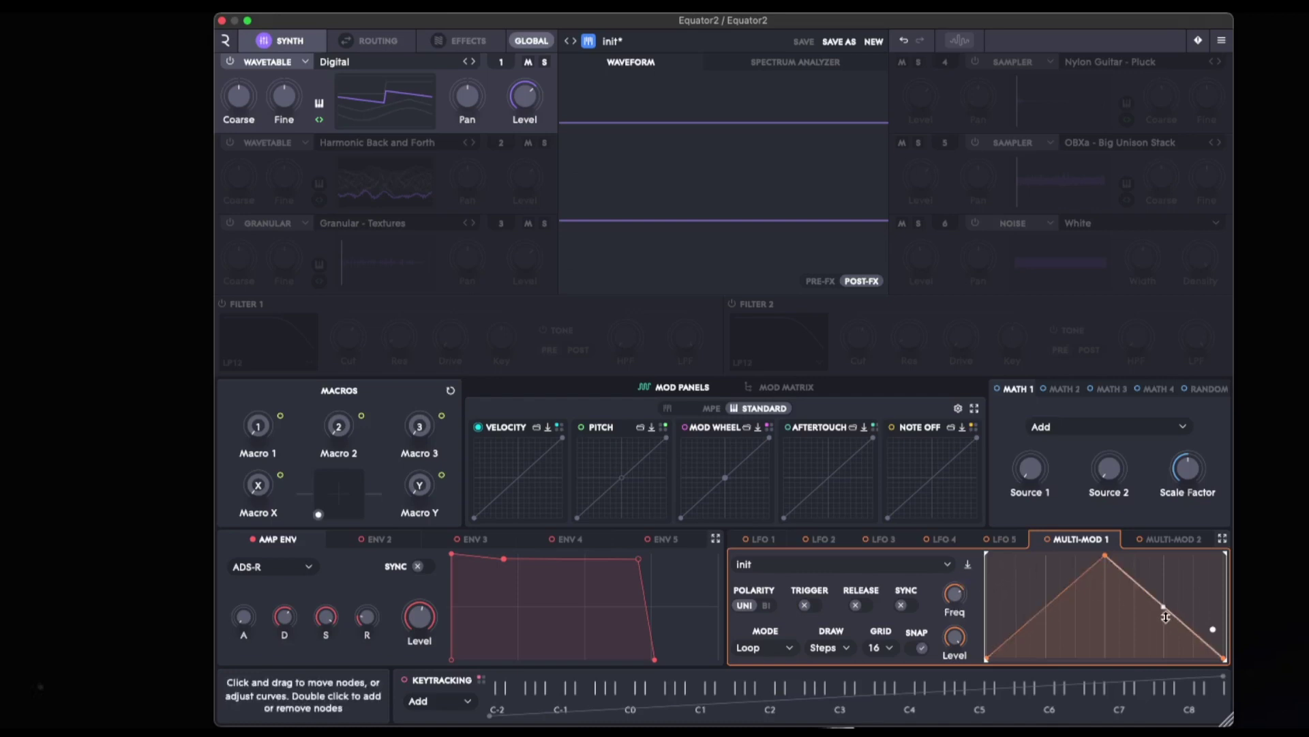
pyautogui.moveTo(1153, 587); pyautogui.dragTo(1164, 622)
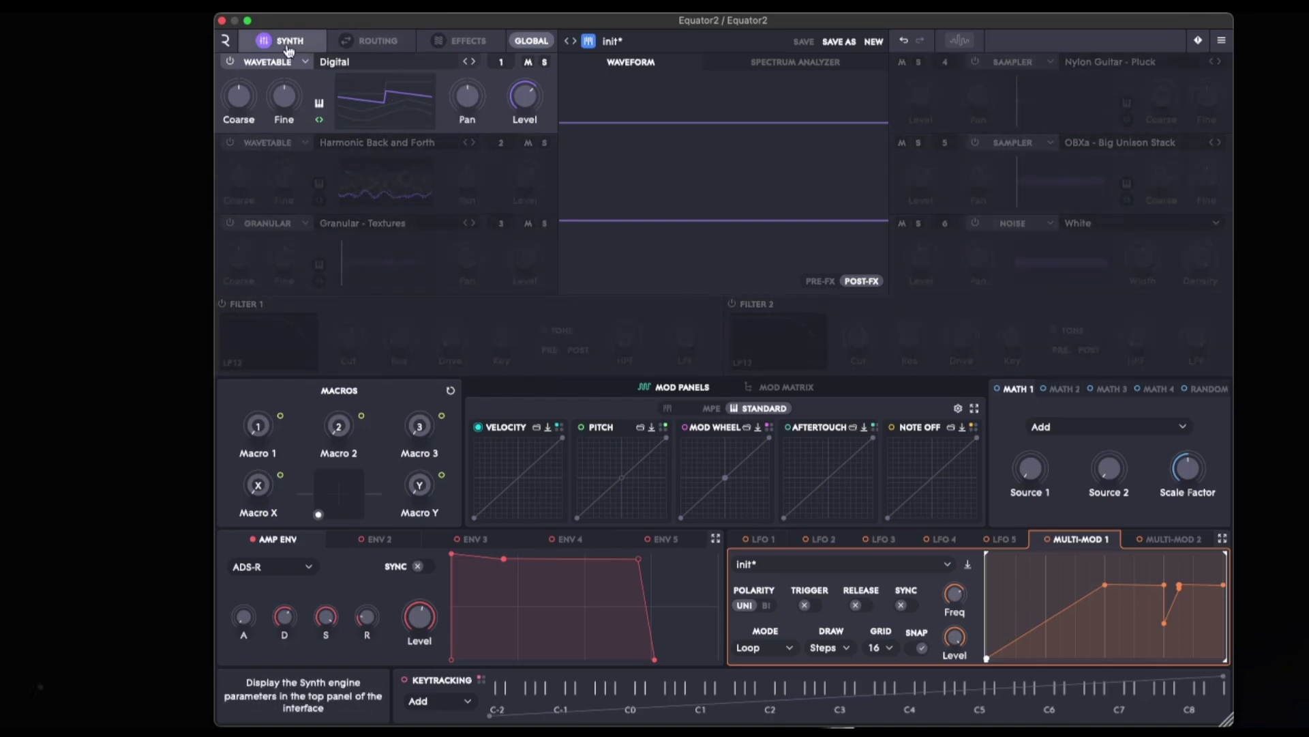
# Examine the Routing and Effects views, including the effect types available for slot 1, leaving that slot empty.
pyautogui.click(377, 42)
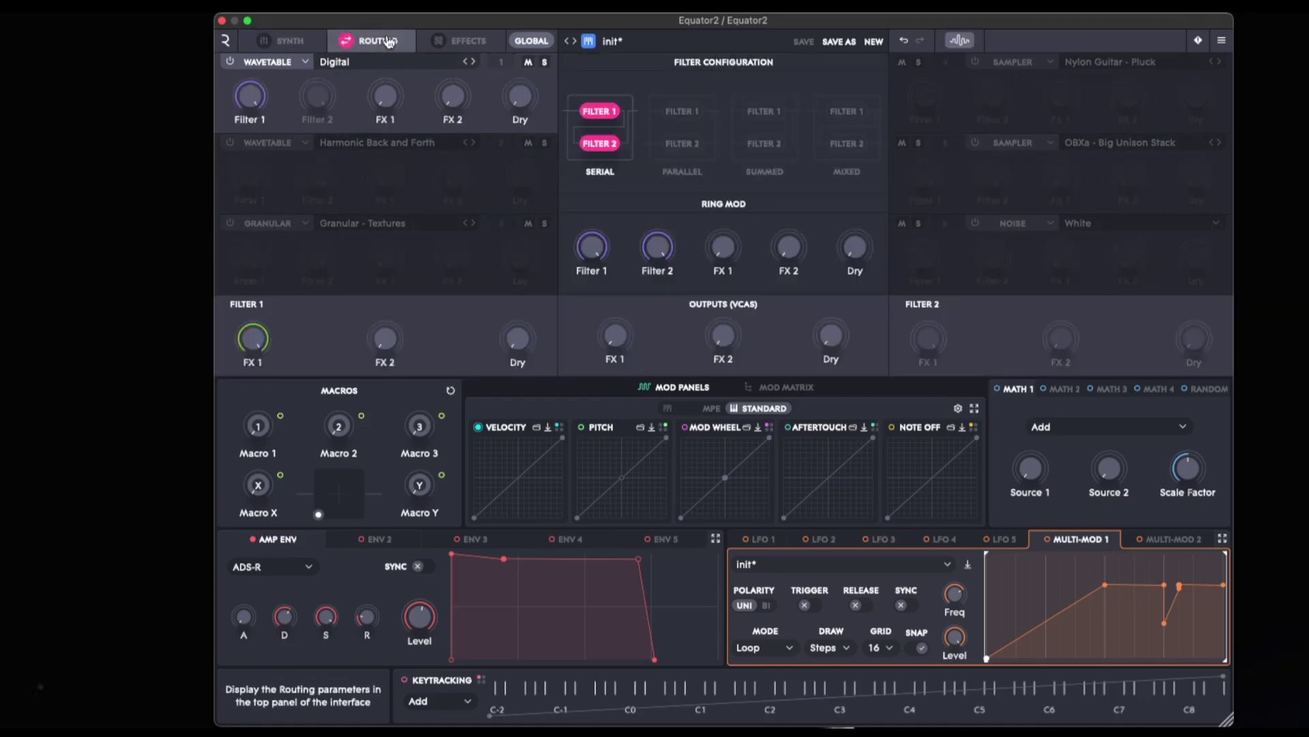
pyautogui.click(288, 42)
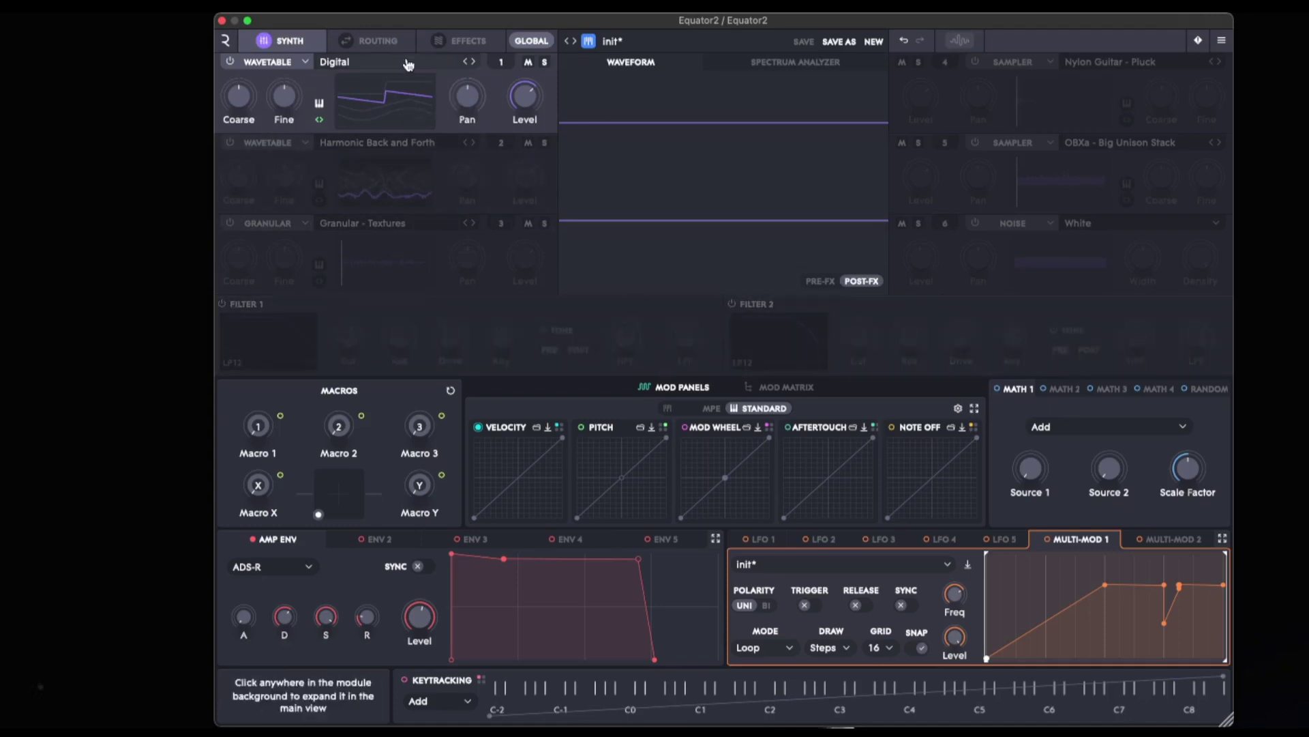
pyautogui.click(467, 41)
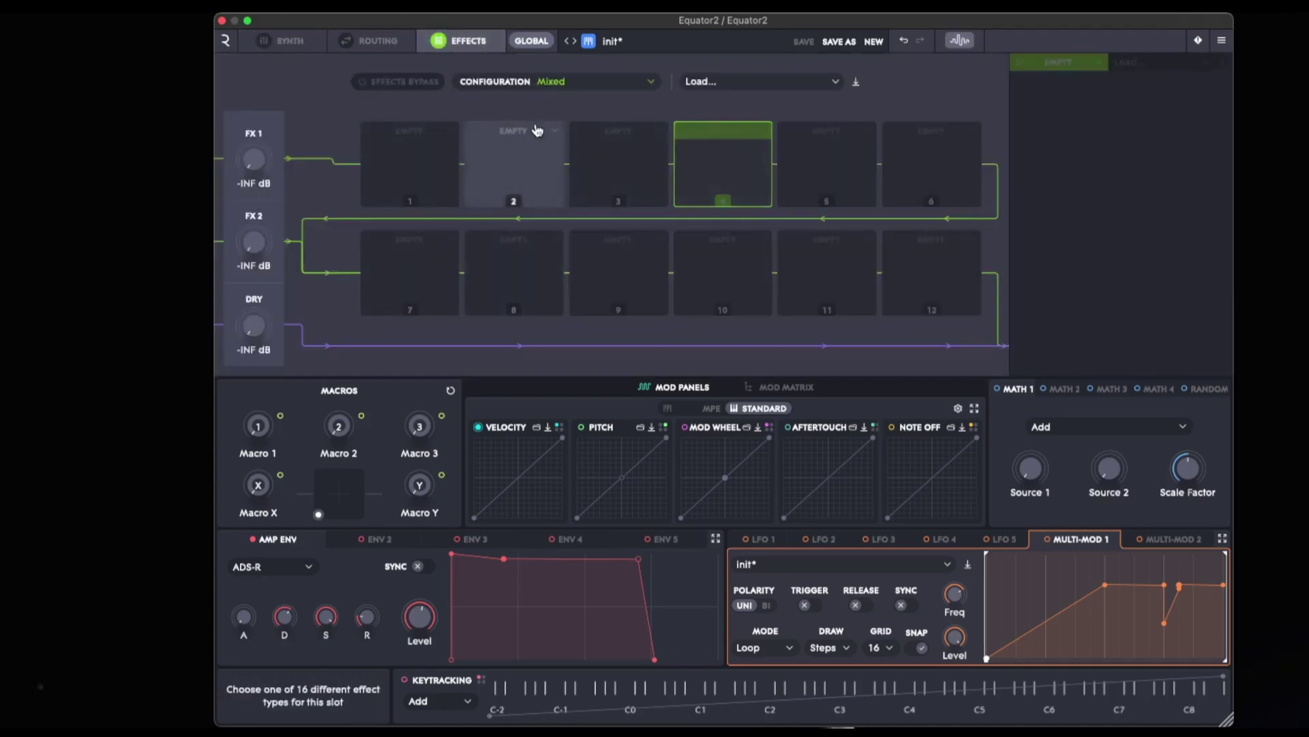
pyautogui.click(277, 45)
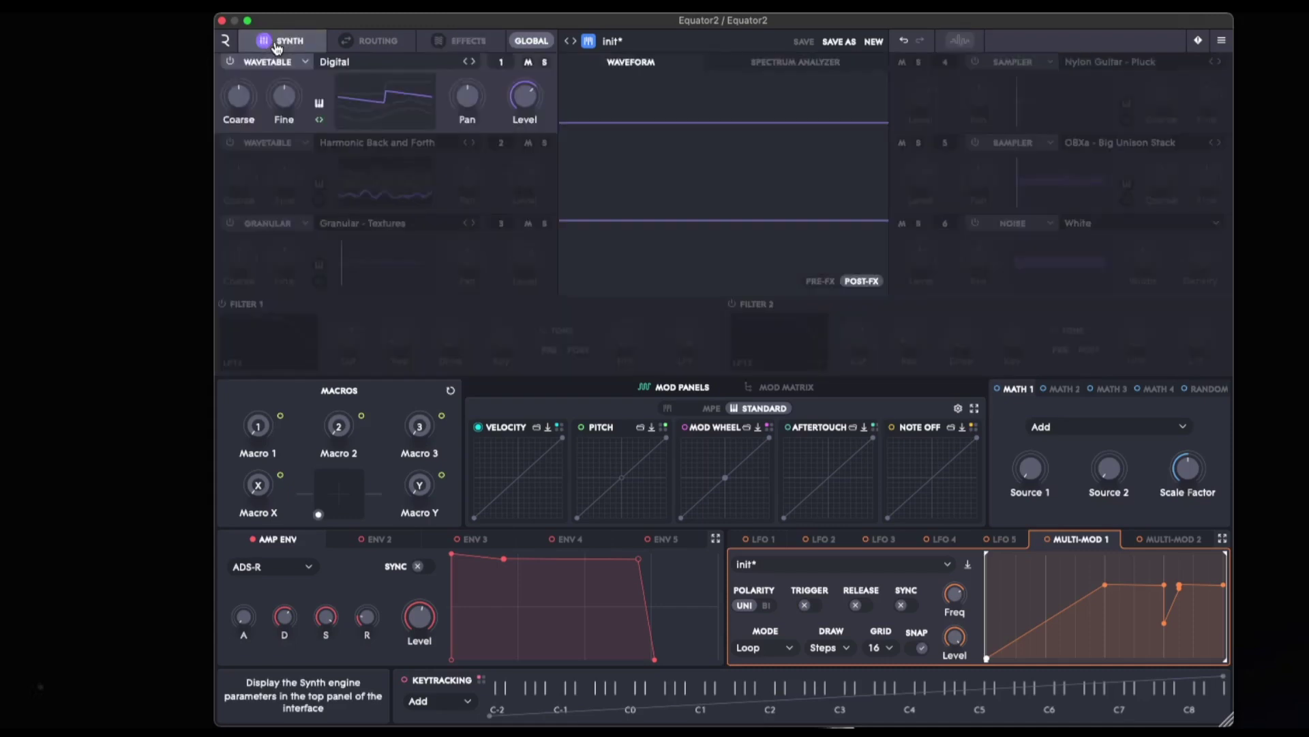
pyautogui.click(464, 41)
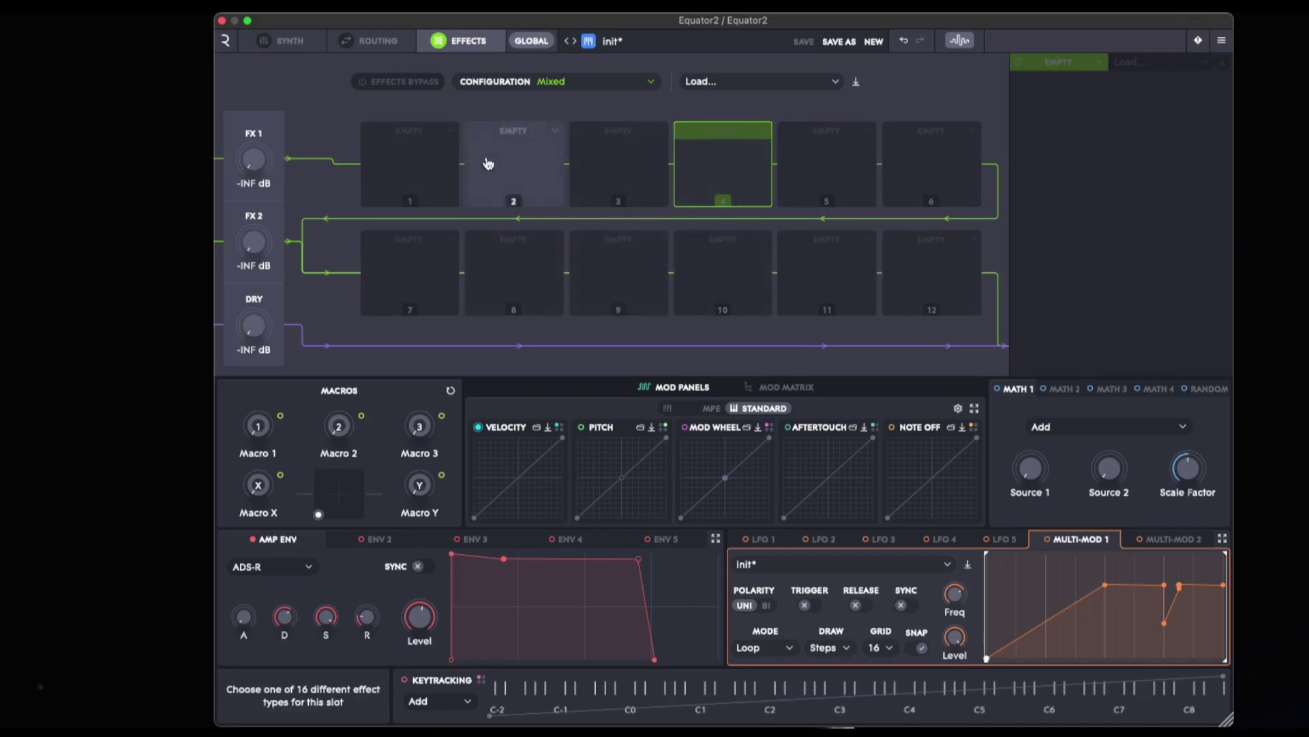
pyautogui.click(405, 153)
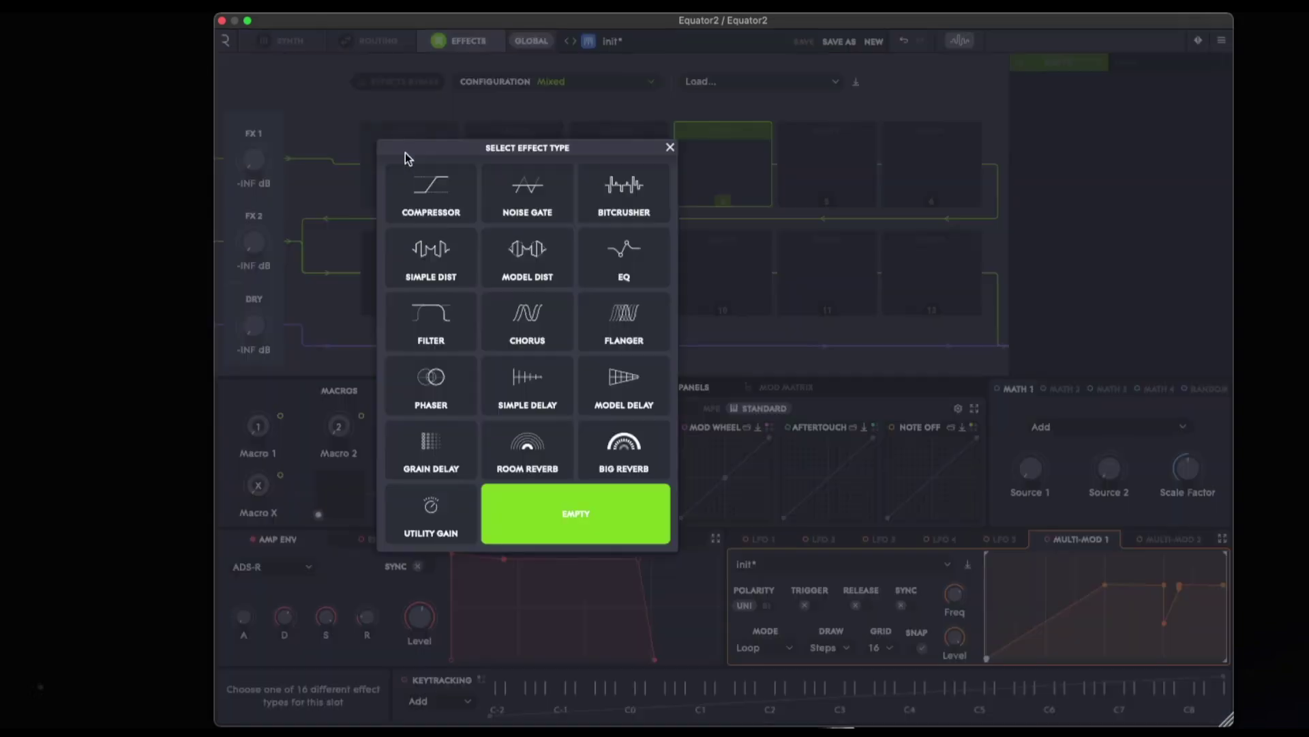
pyautogui.click(669, 148)
# Review the global preset settings and the synth's modulation matrix connections, ending back on the modulation panels.
pyautogui.click(532, 41)
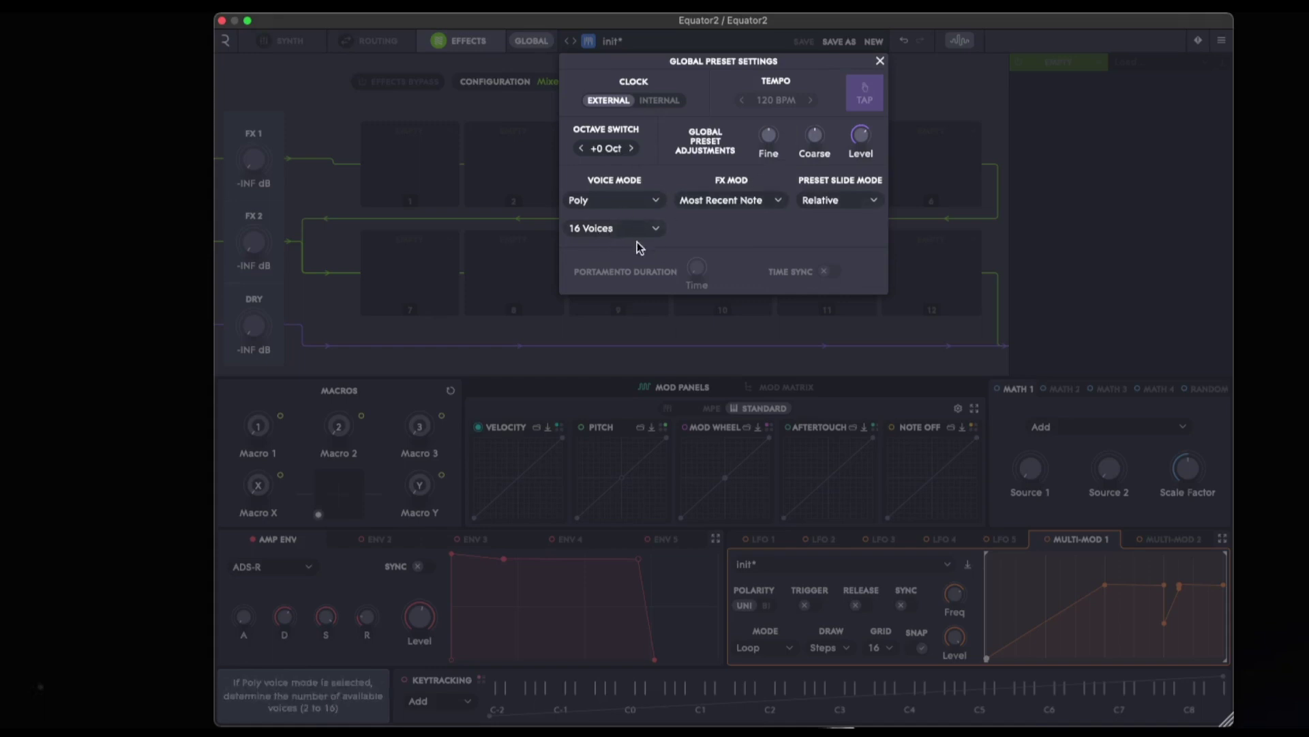
pyautogui.click(880, 61)
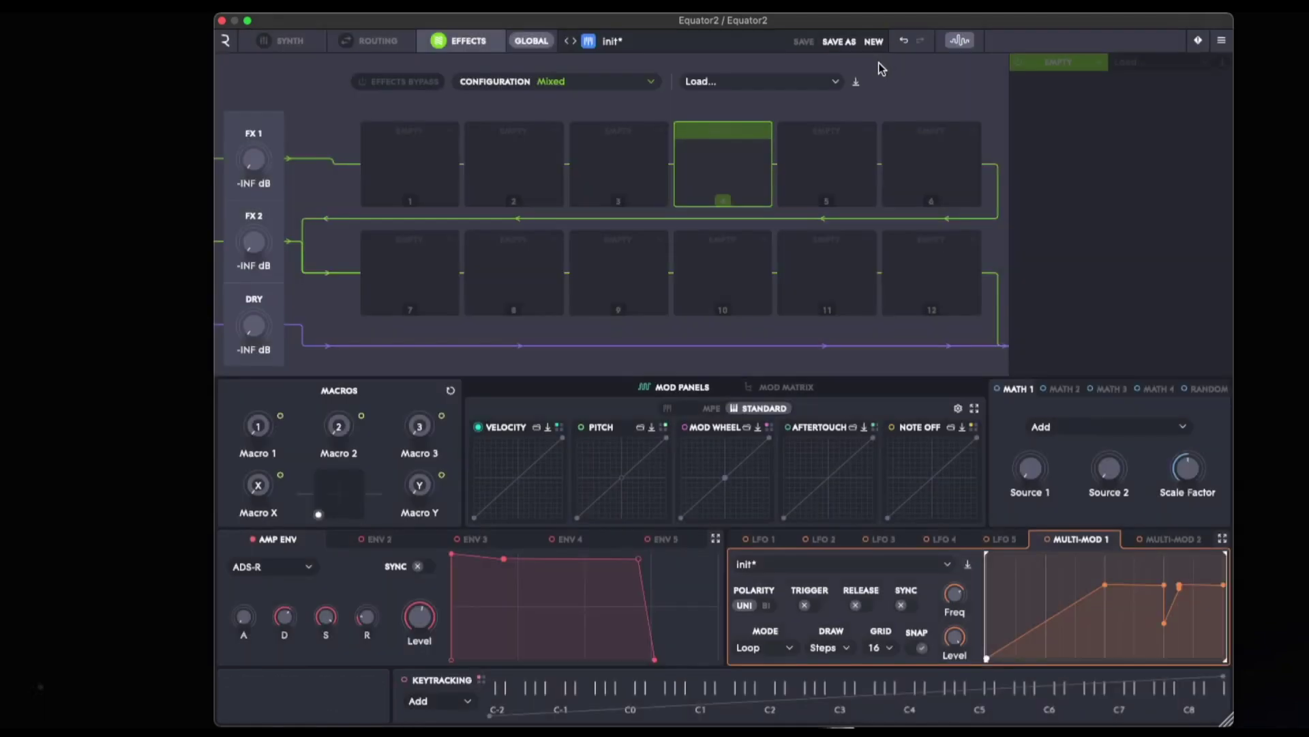
pyautogui.click(271, 43)
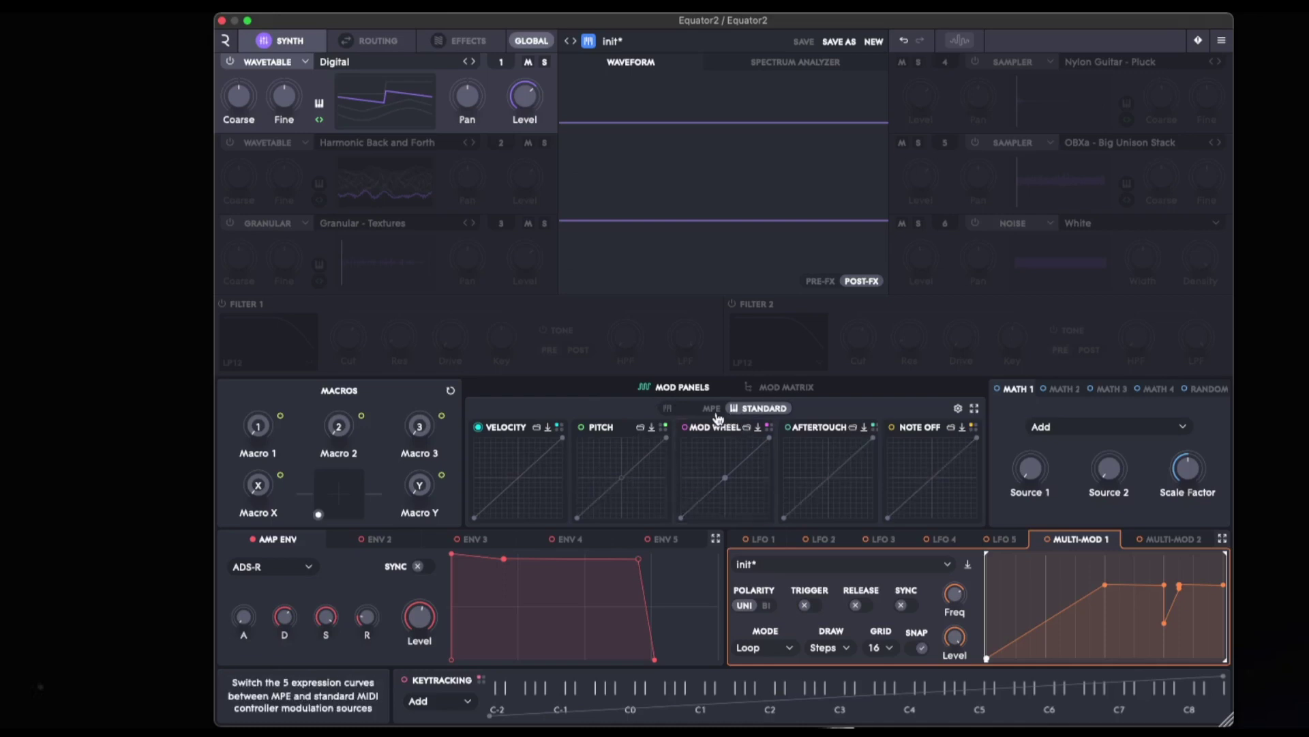
pyautogui.click(778, 388)
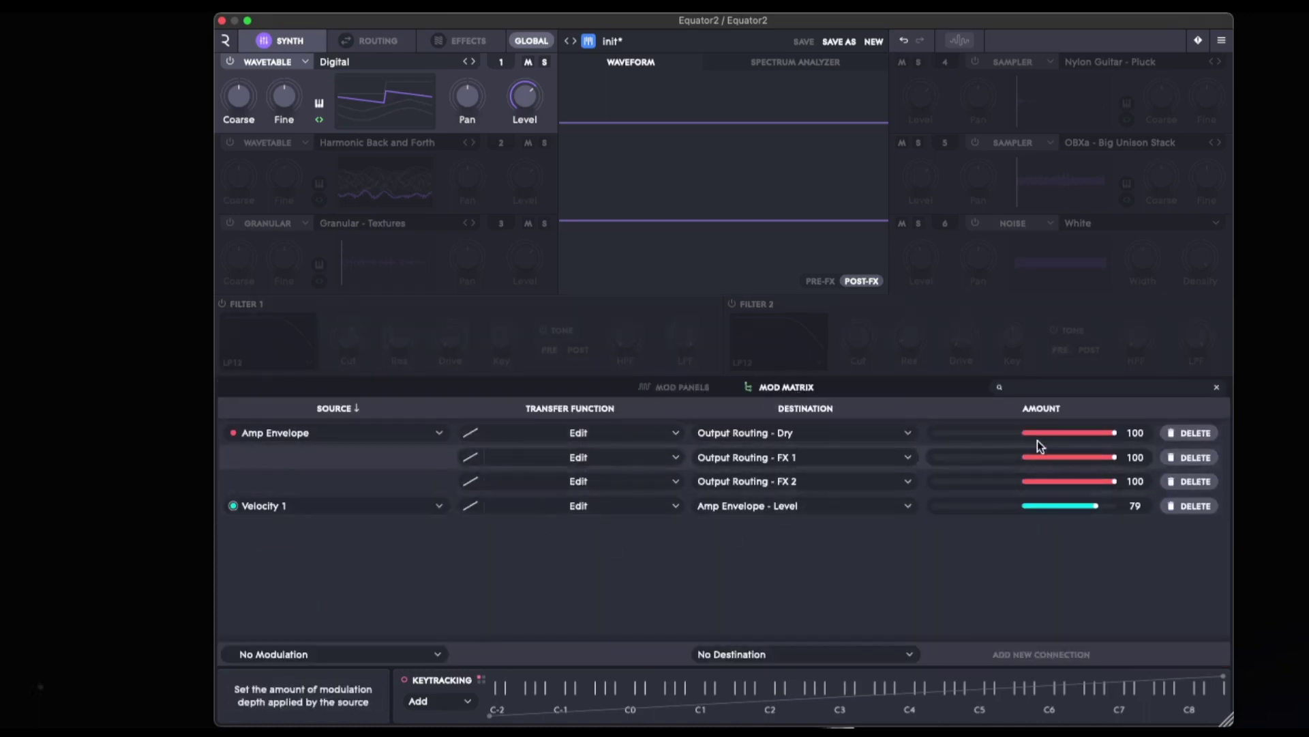
pyautogui.click(676, 387)
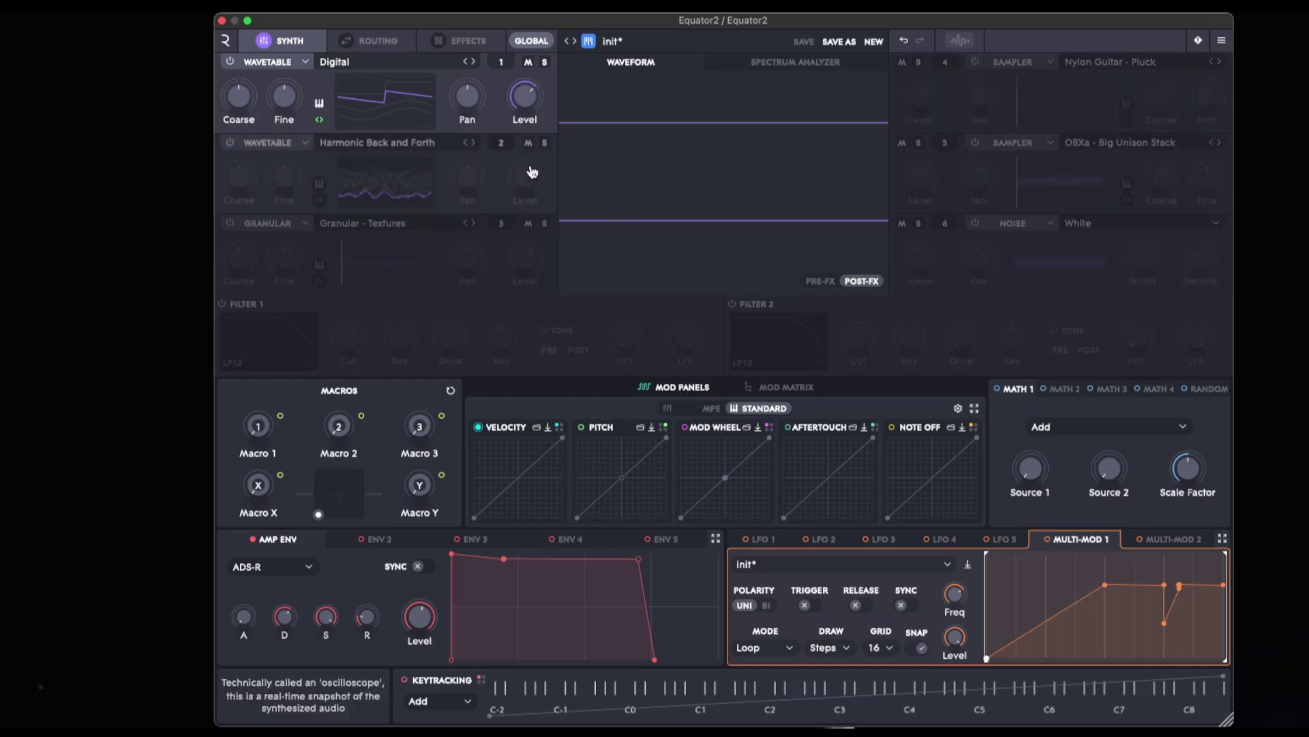
# Enable the second wavetable source, Harmonic Back and Forth, and show its detailed parameters.
pyautogui.click(231, 143)
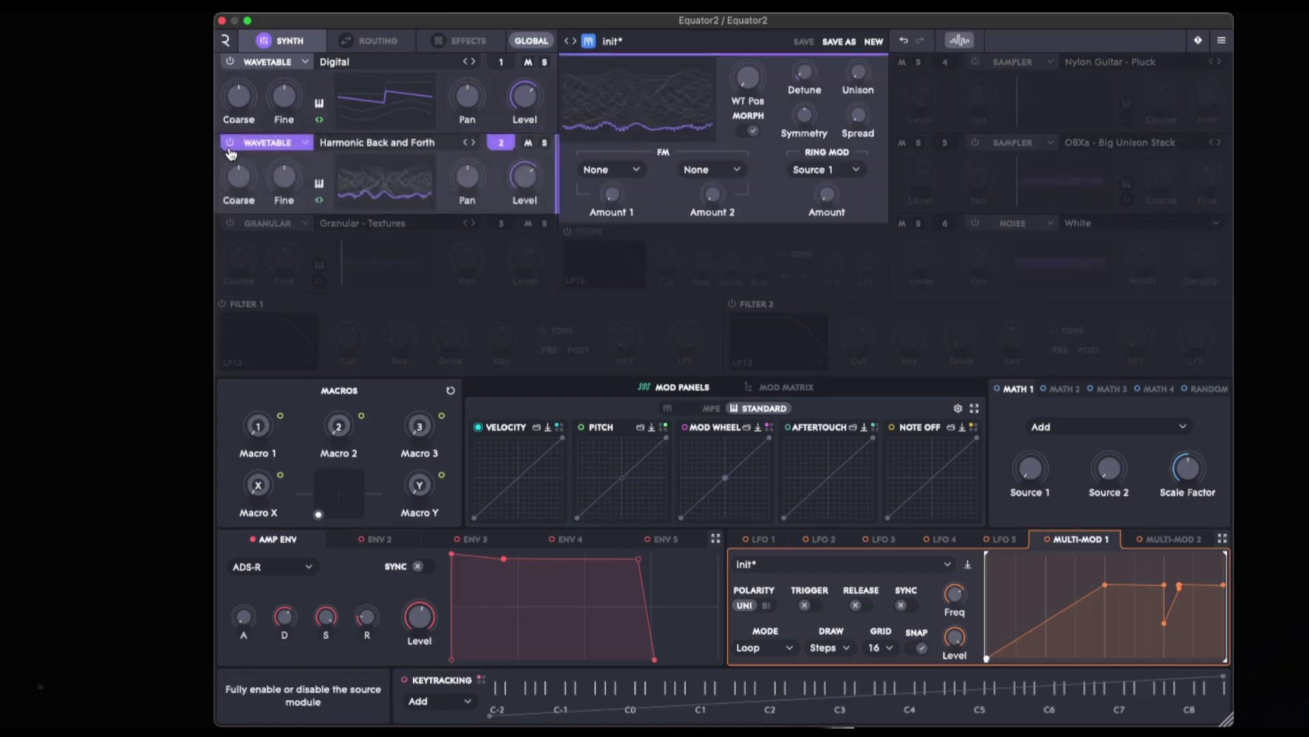
pyautogui.click(325, 85)
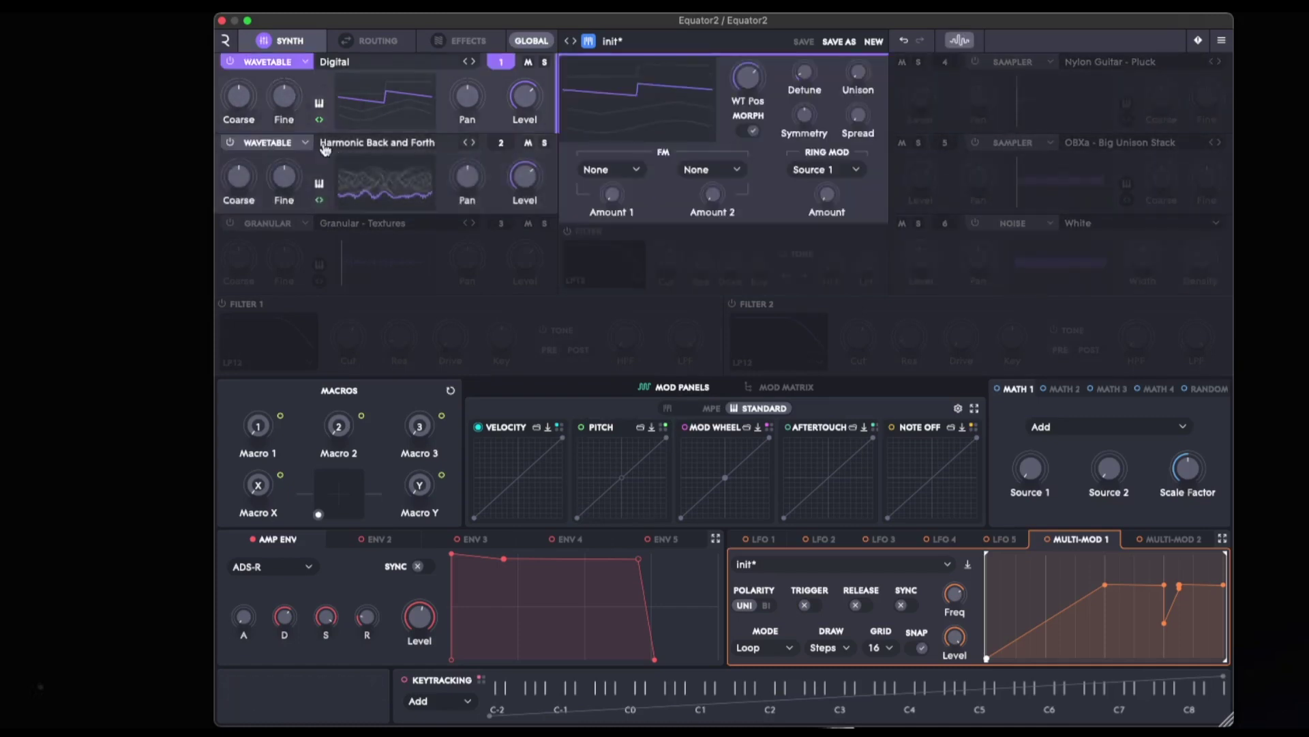
pyautogui.click(325, 167)
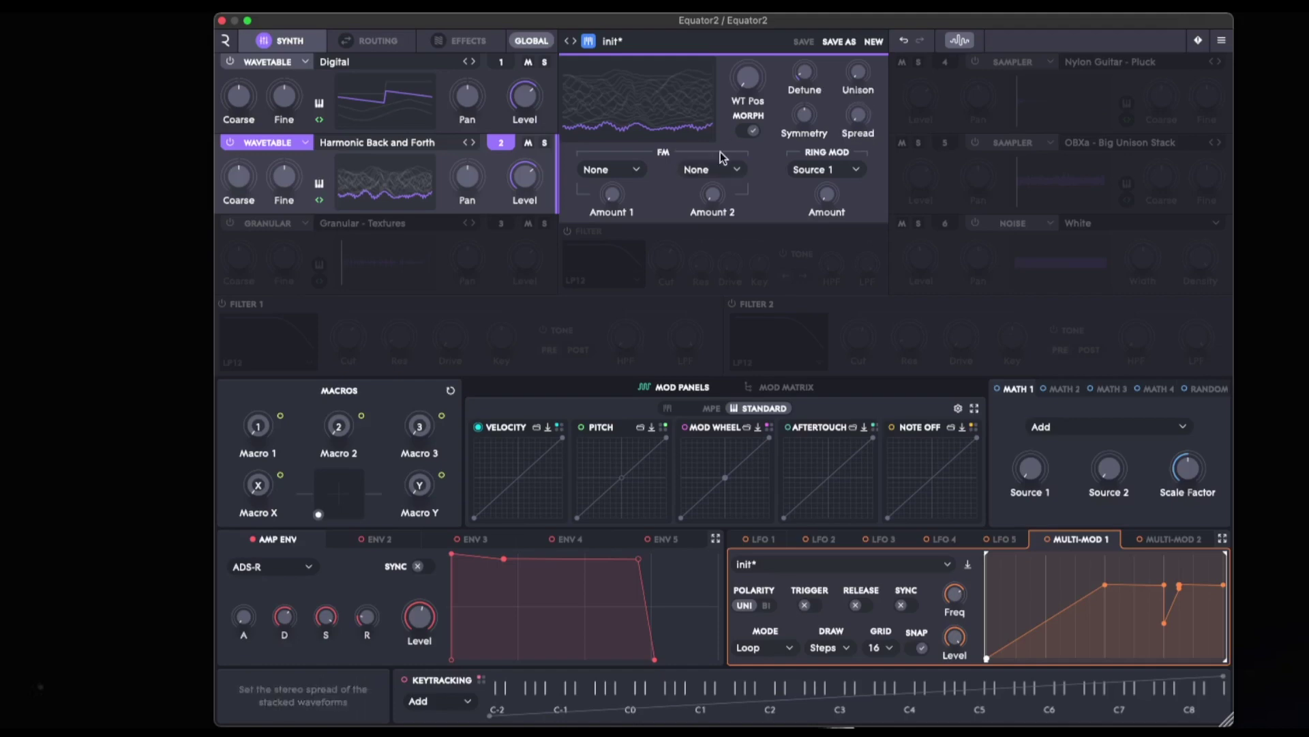
# Turn off source 2, Harmonic Back and Forth, and keep Wavetable as the engine type of source 1.
pyautogui.click(315, 82)
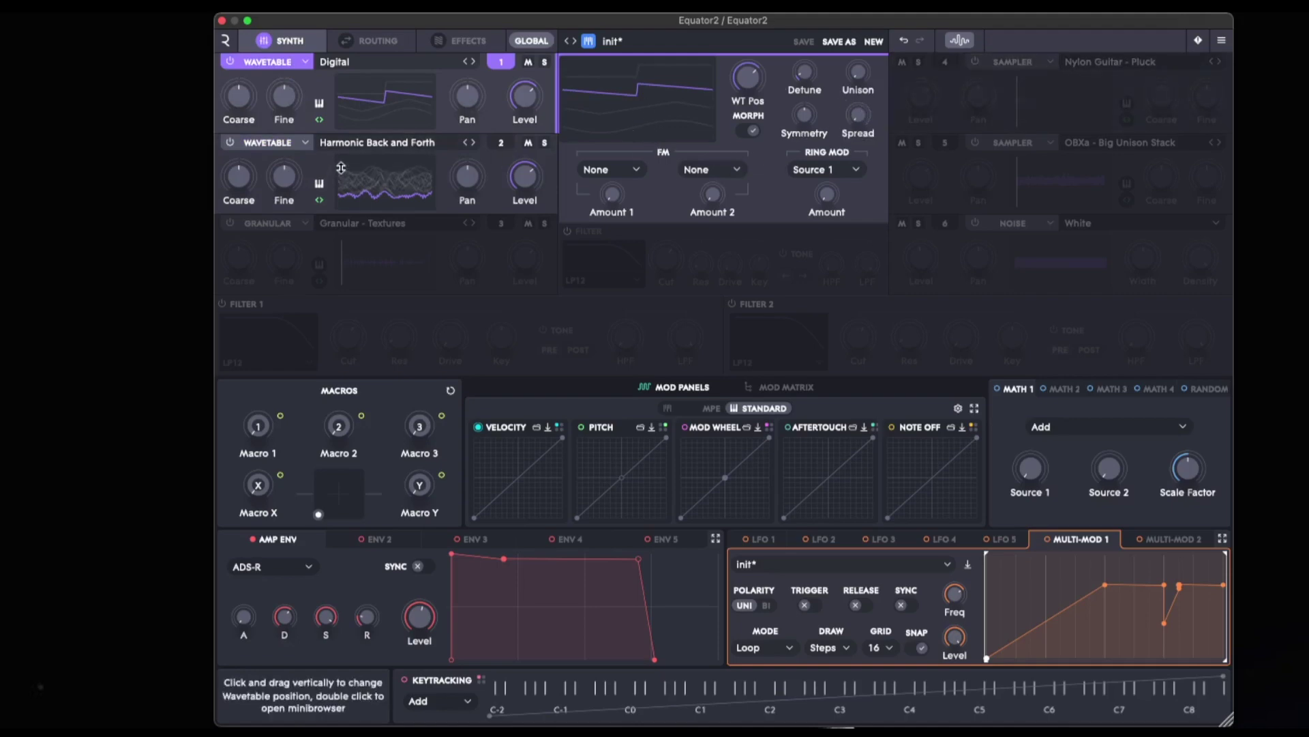
pyautogui.click(230, 144)
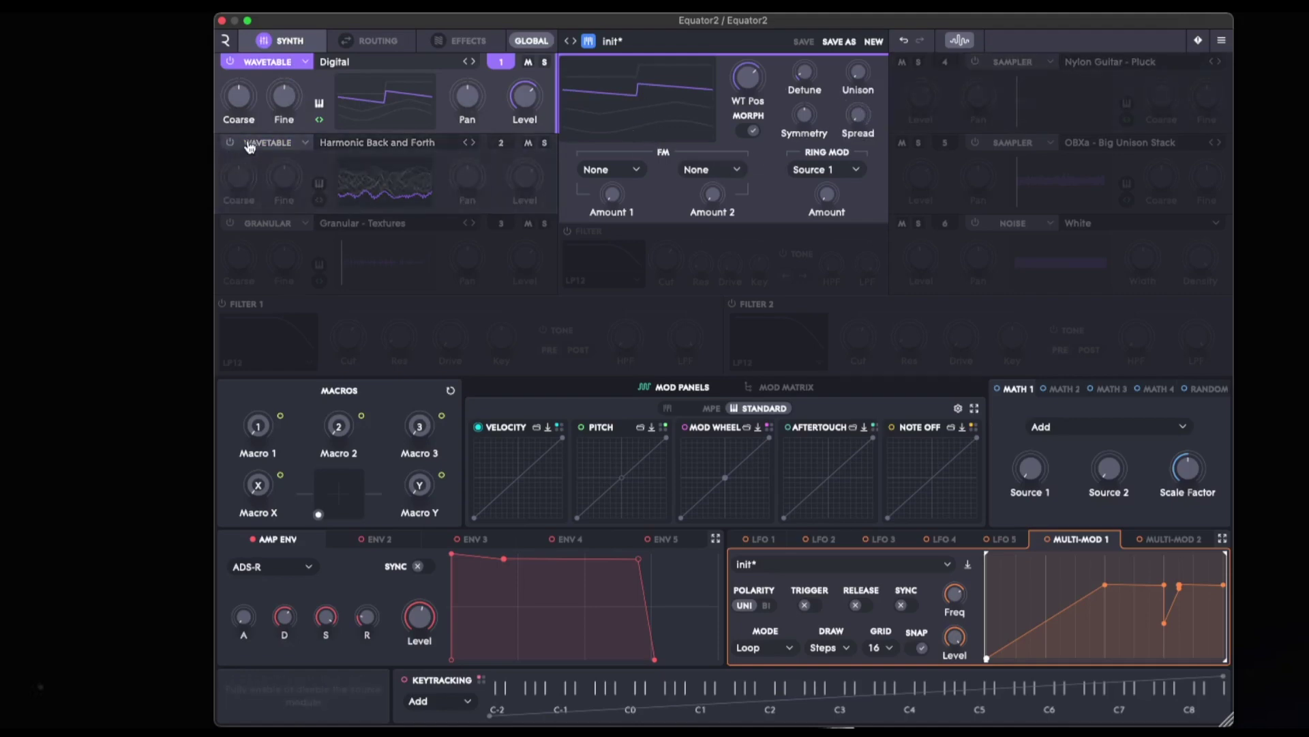
pyautogui.click(289, 63)
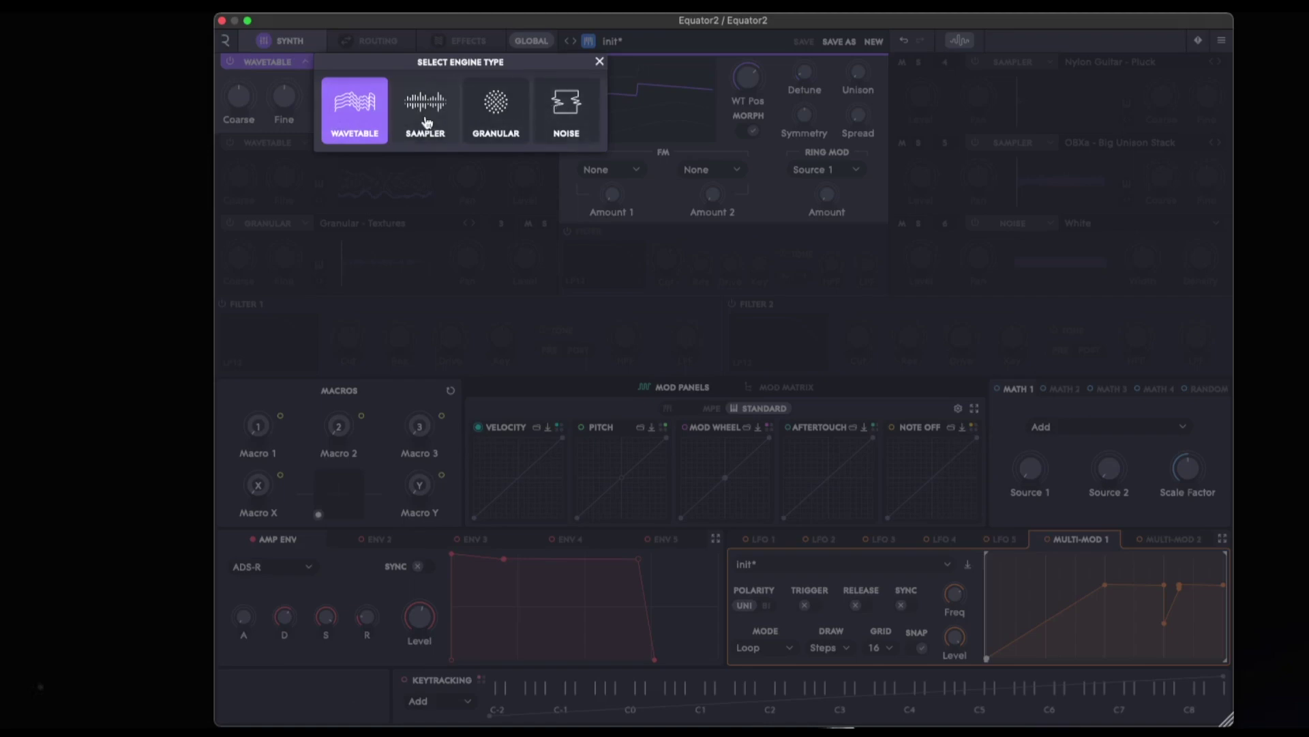
pyautogui.click(365, 125)
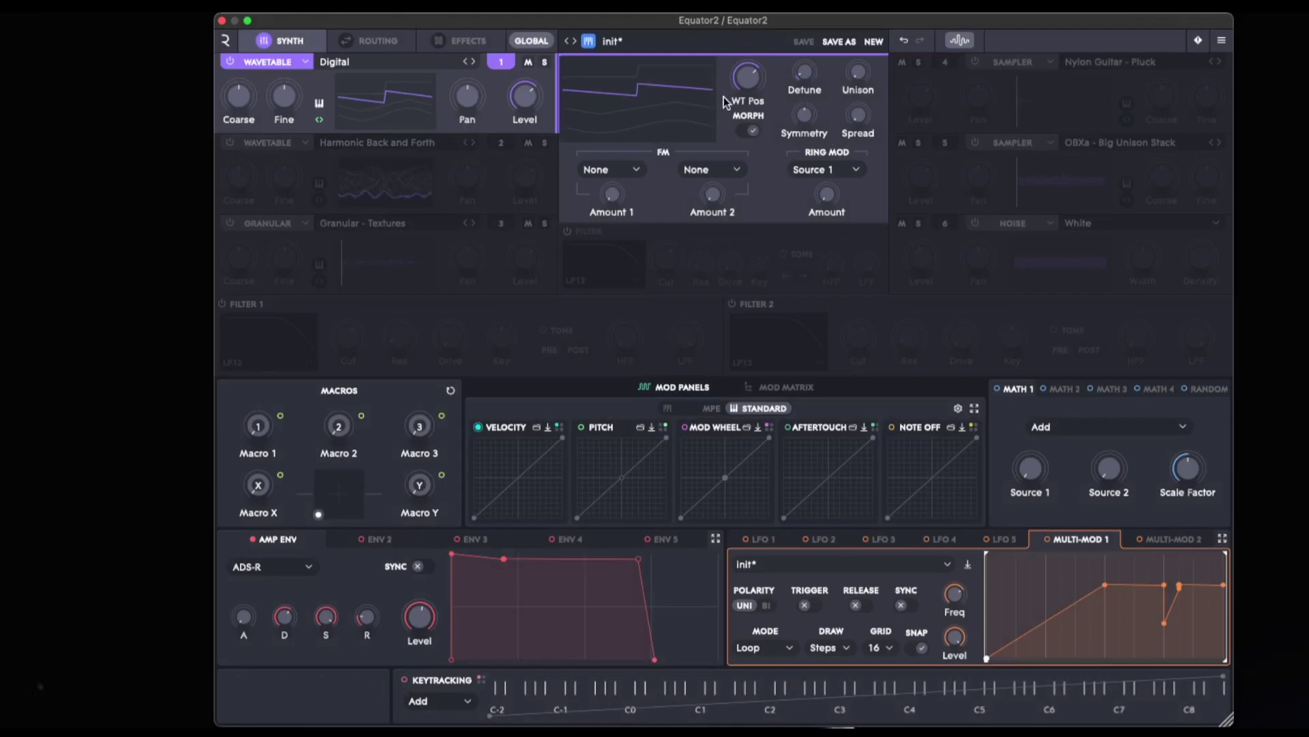
# Sweep the wavetable position of source 1's Digital wavetable, ending at 0 %.
pyautogui.moveTo(747, 75); pyautogui.dragTo(731, 210)
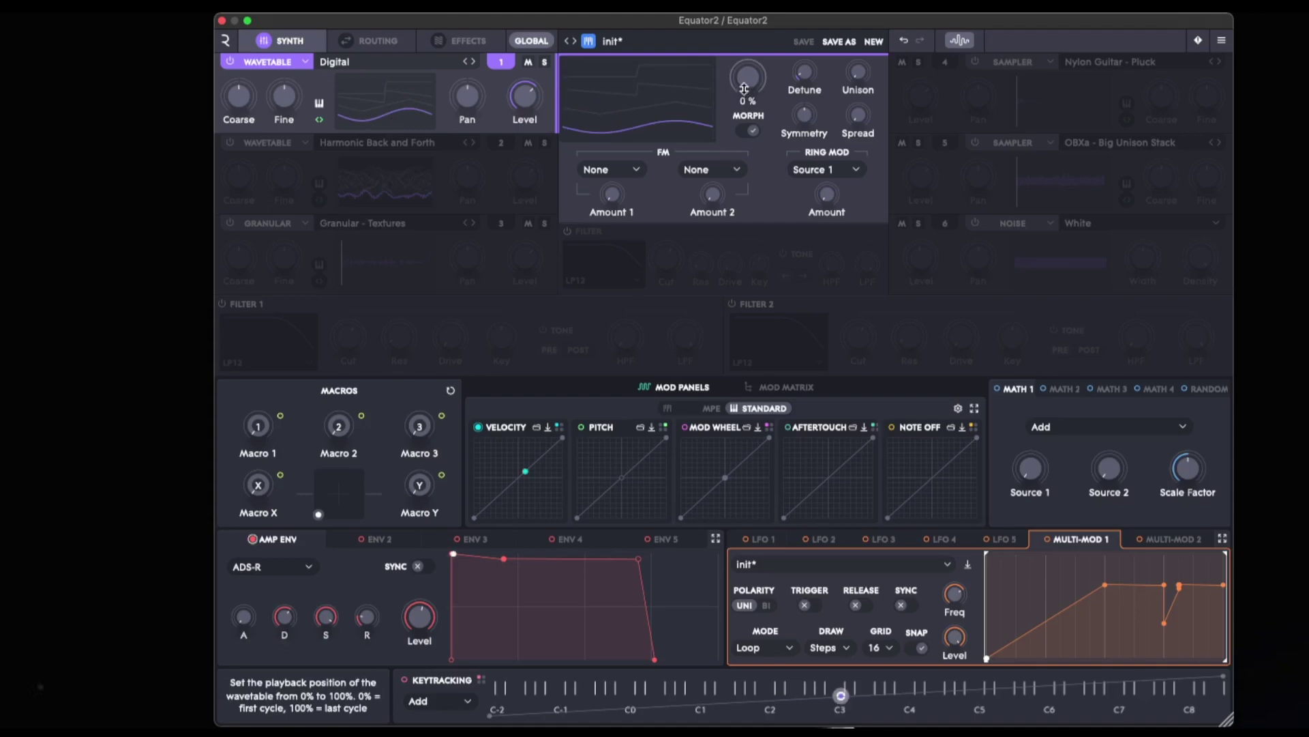
pyautogui.moveTo(744, 92); pyautogui.dragTo(698, 101)
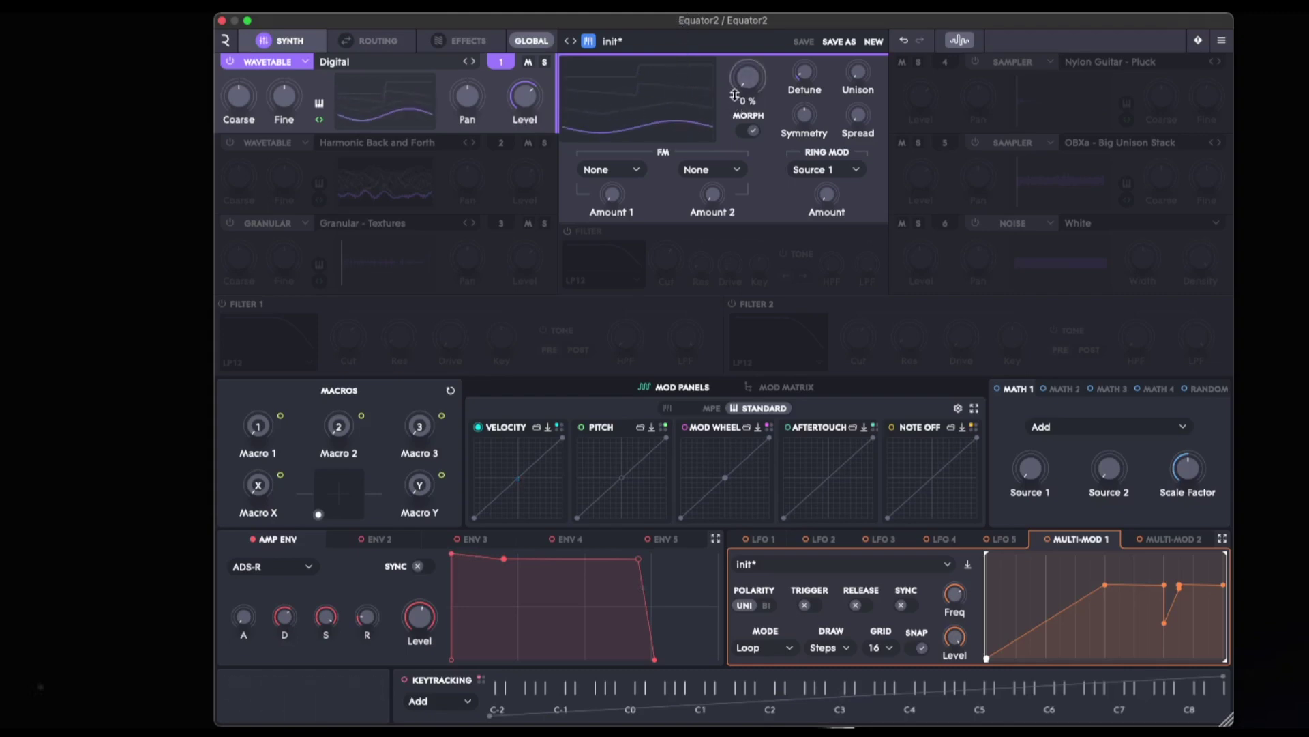
# Try the single-cycle Sawtooth and Square waveforms in source 1.
pyautogui.click(345, 63)
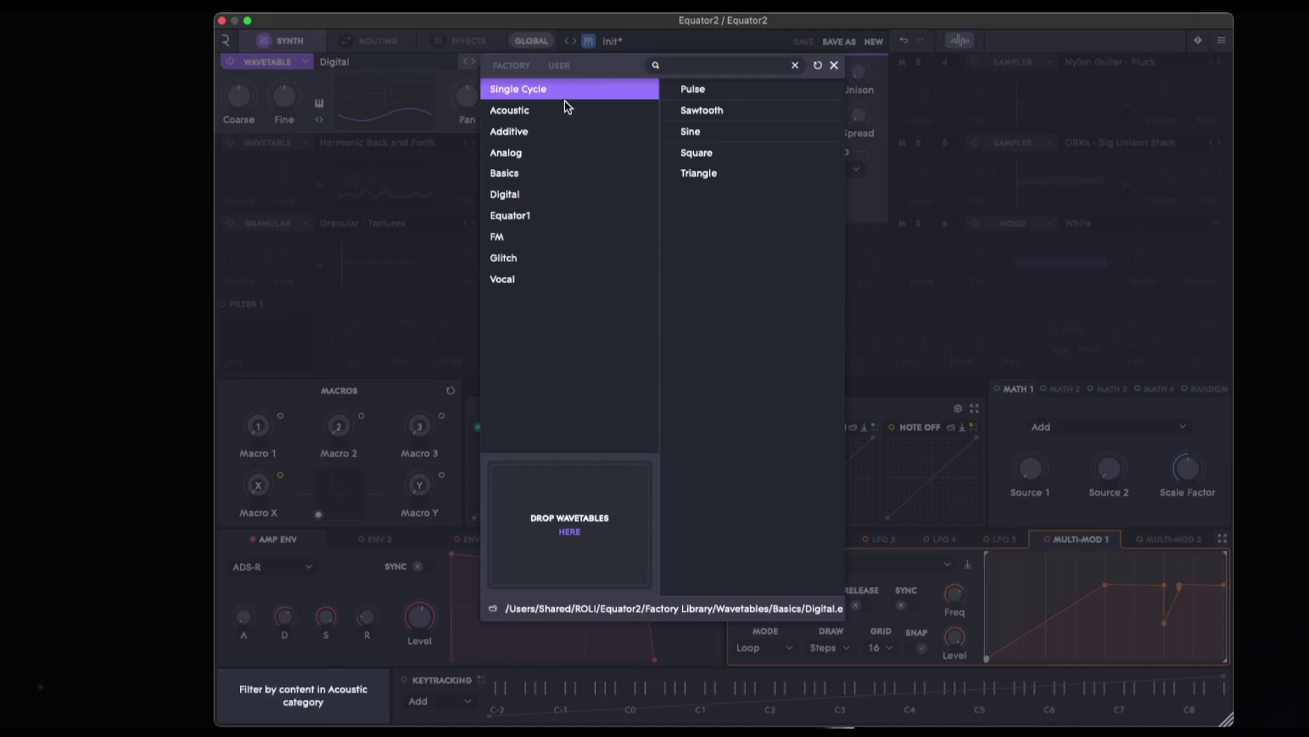
pyautogui.click(712, 110)
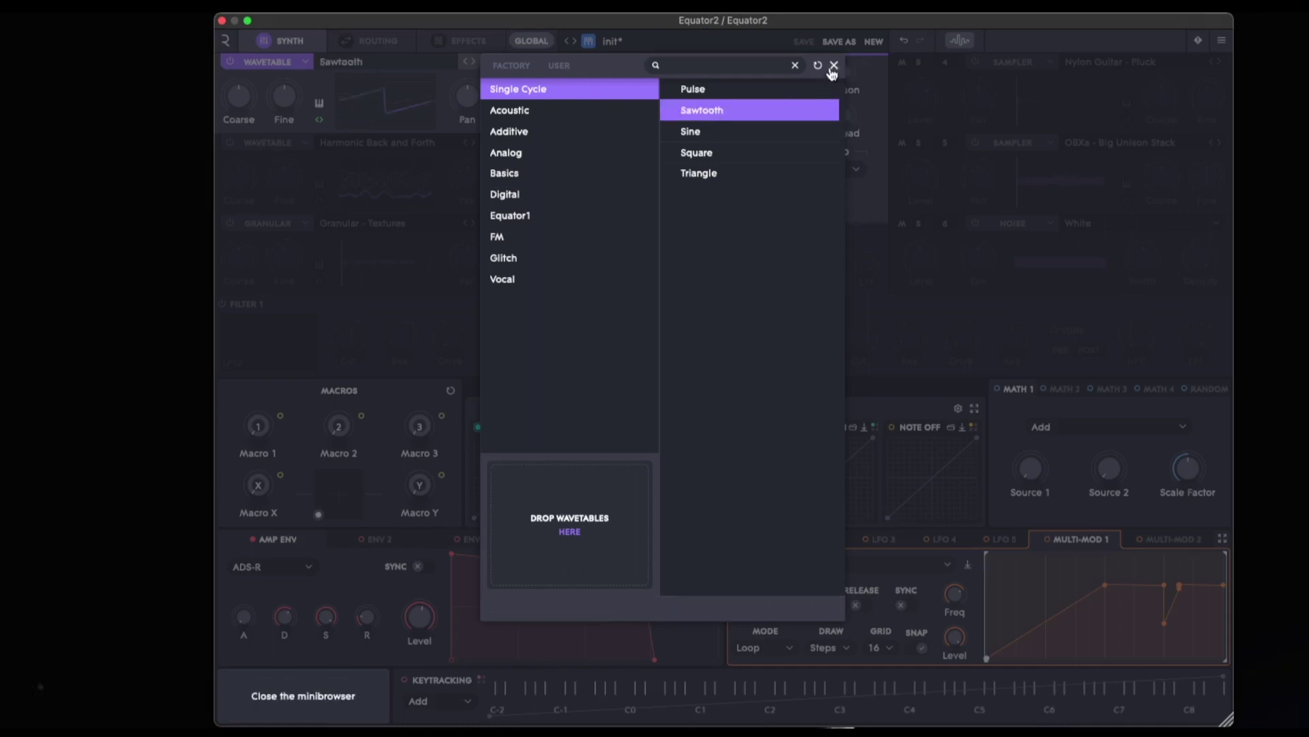
pyautogui.doubleClick(741, 151)
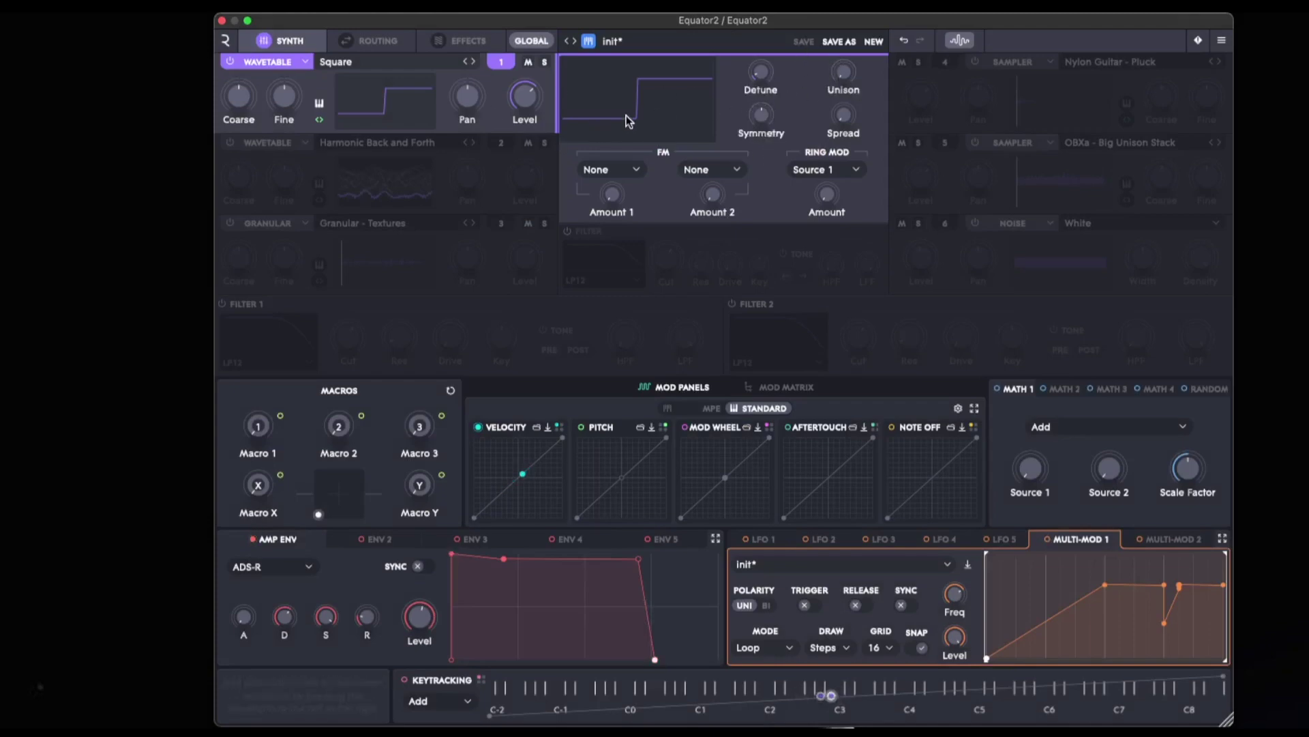
# Browse the Acoustic, Basics, Equator1 and Digital wavetable categories, then try Comb PWM in source 1 and sweep its wavetable position.
pyautogui.click(363, 66)
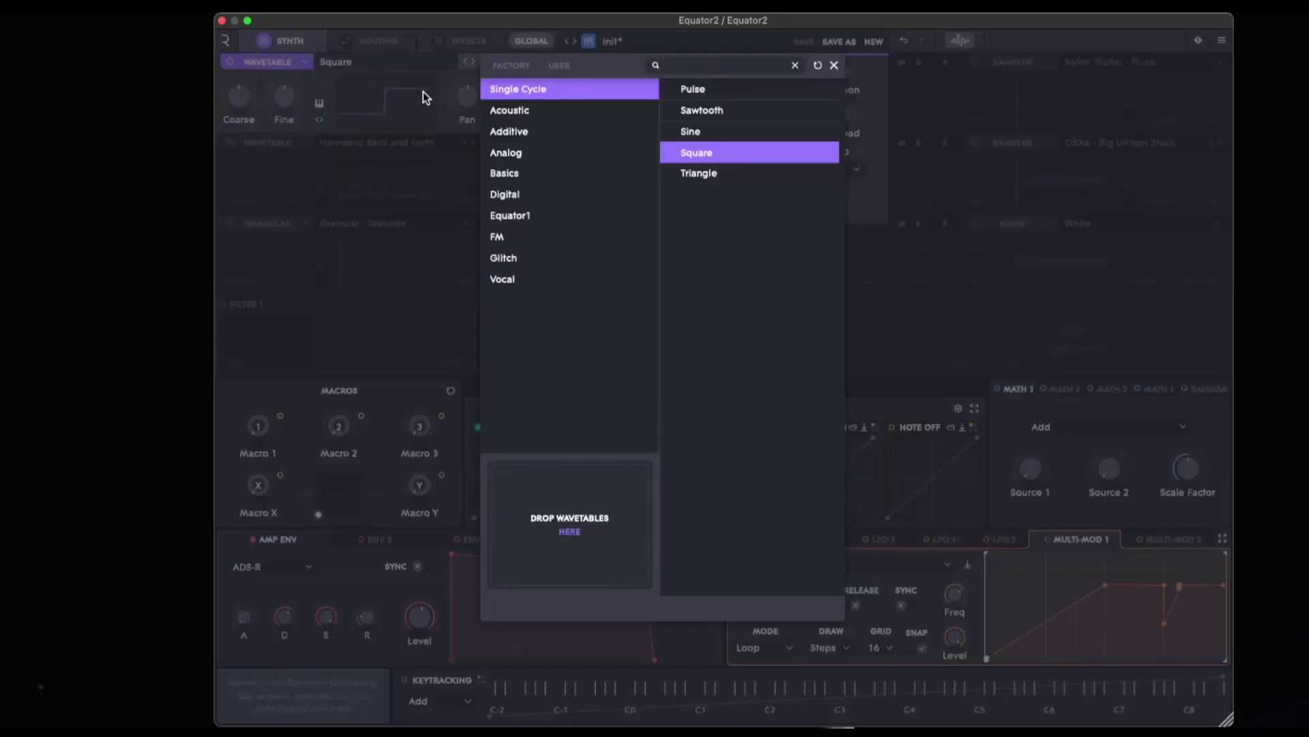
pyautogui.click(510, 110)
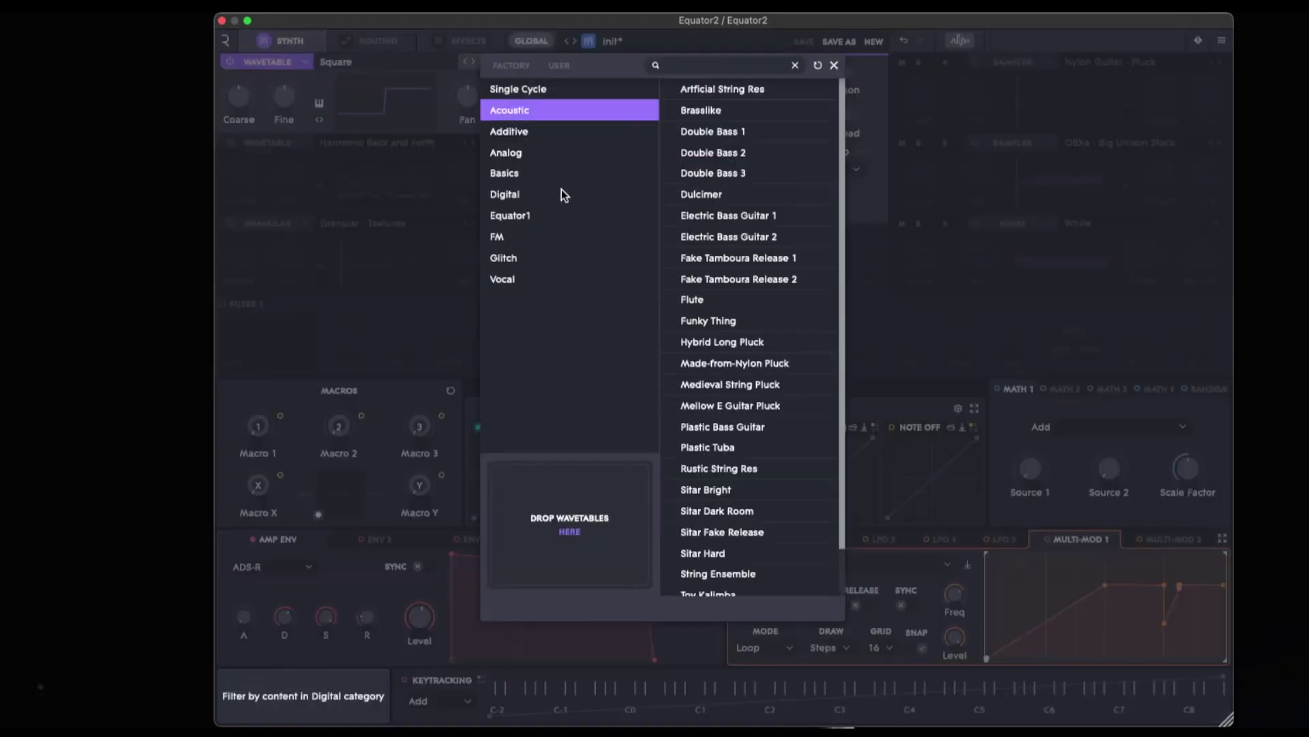
pyautogui.click(529, 176)
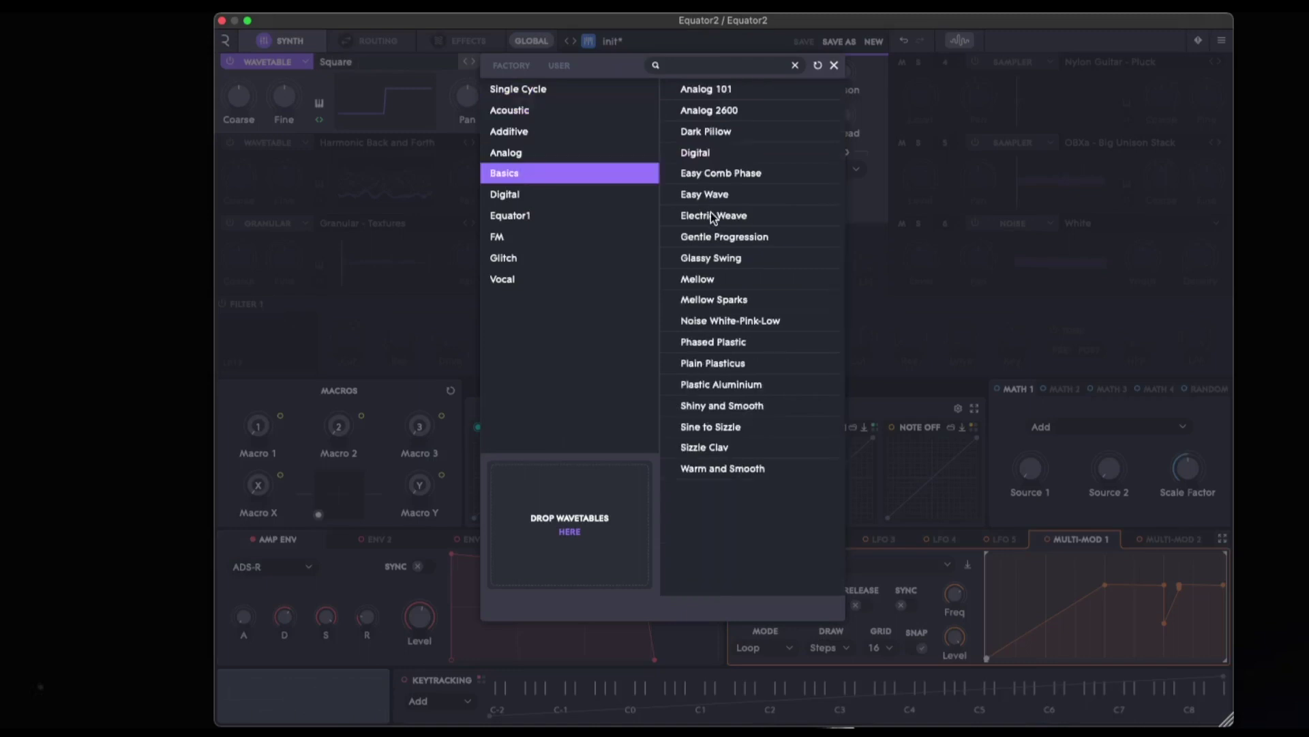
pyautogui.click(527, 214)
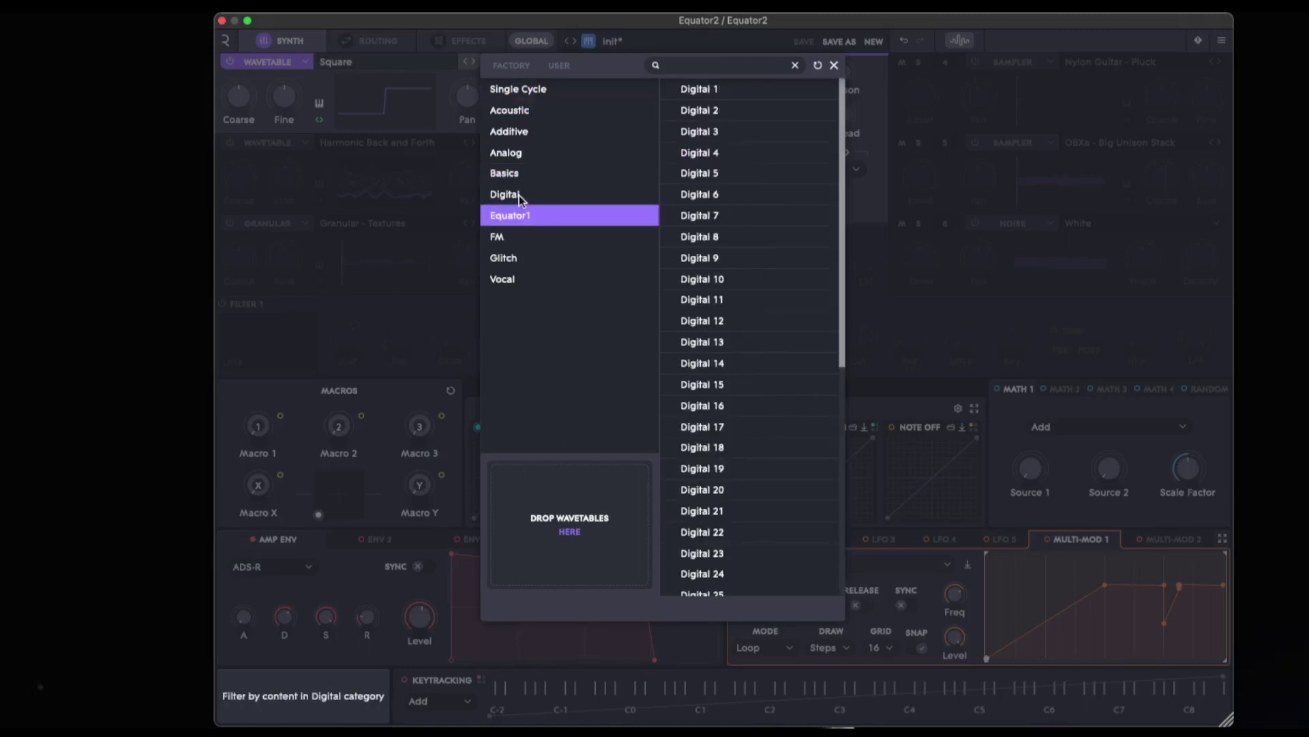
pyautogui.click(518, 195)
pyautogui.doubleClick(706, 175)
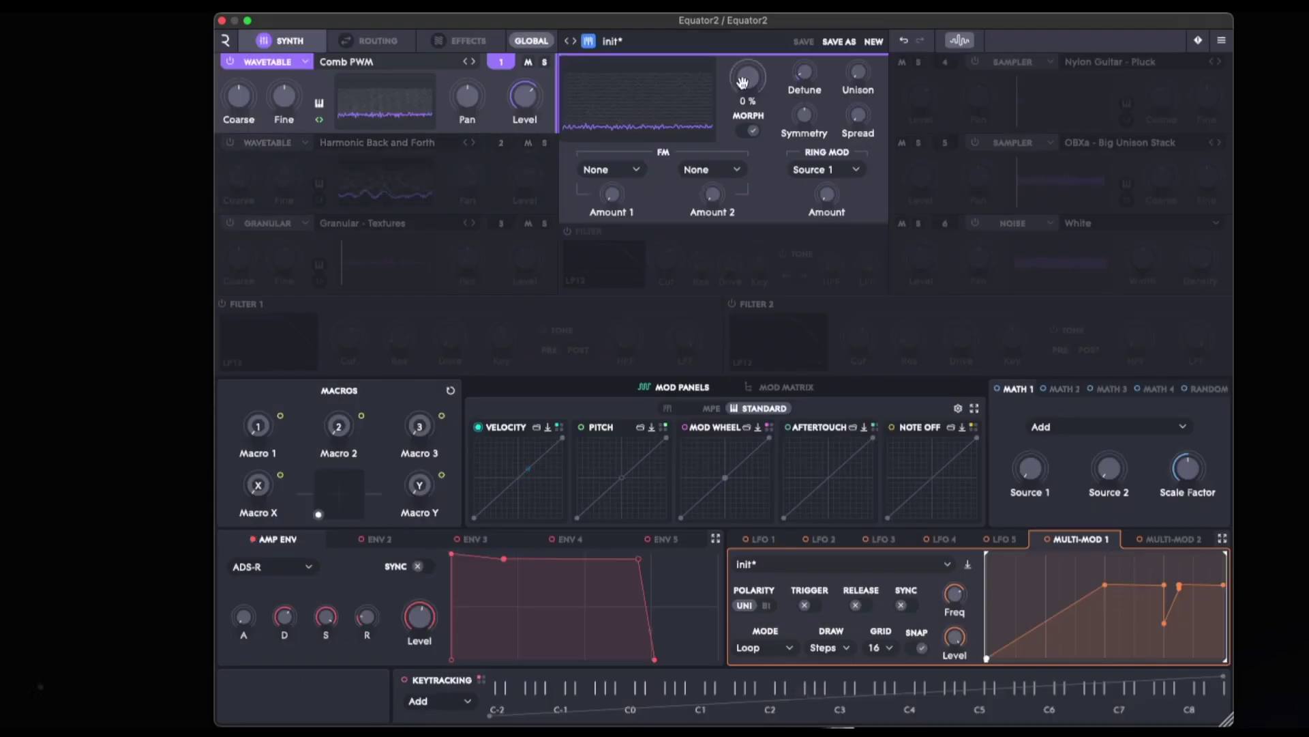
pyautogui.moveTo(748, 81); pyautogui.dragTo(741, 37)
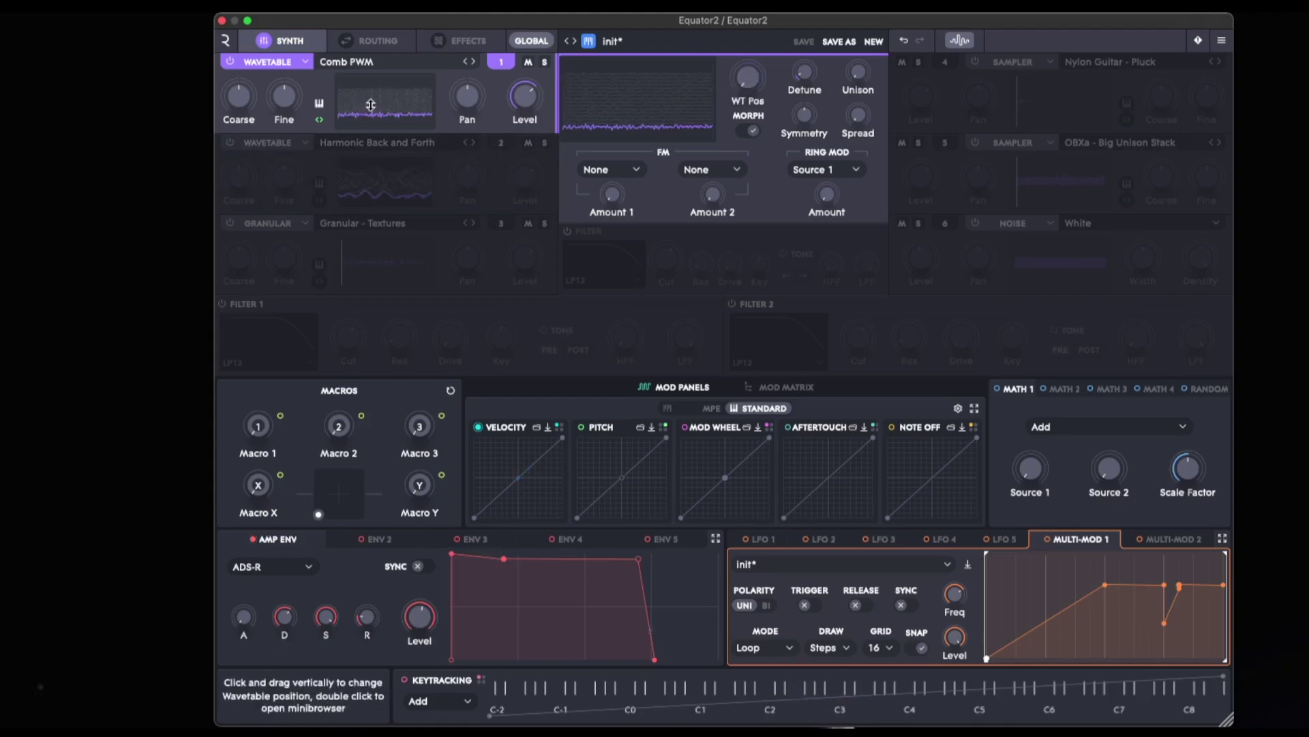
# Try the Combing Sync wavetable in source 1 and sweep its wavetable position.
pyautogui.click(373, 62)
pyautogui.doubleClick(781, 237)
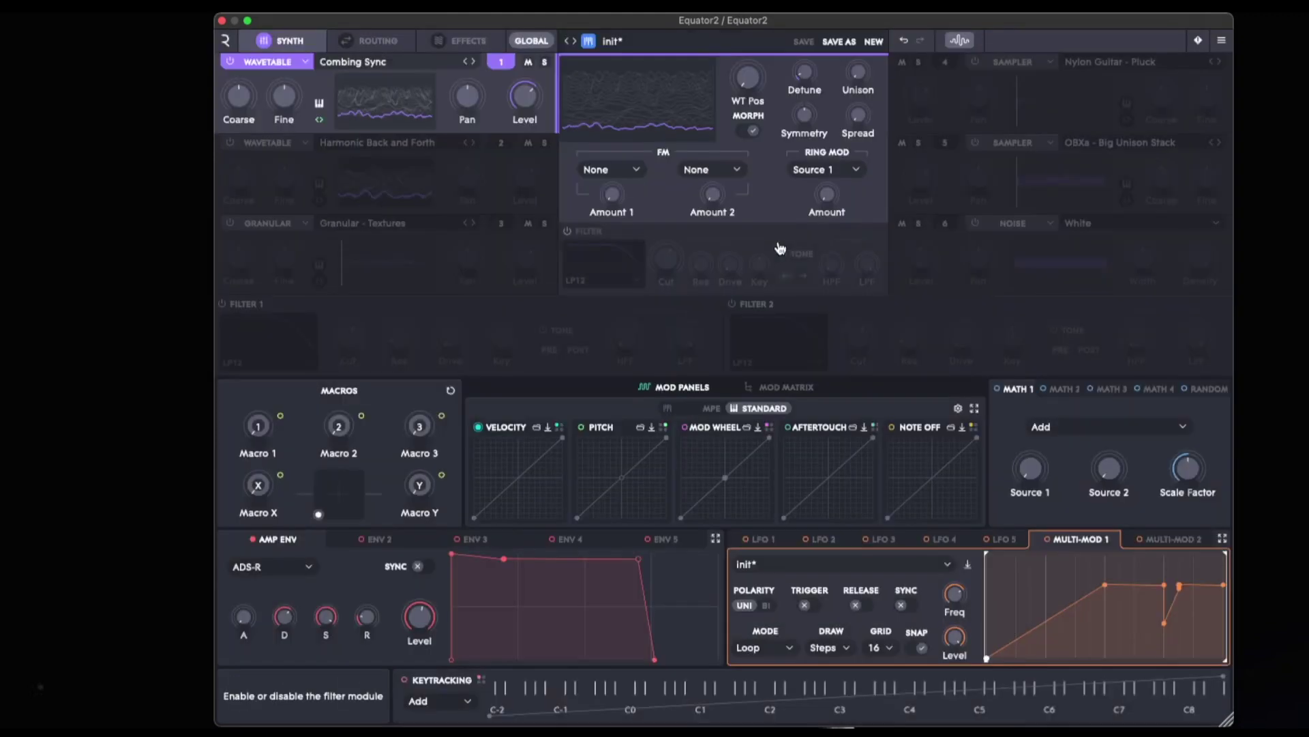
pyautogui.moveTo(752, 105)
pyautogui.mouseDown()
pyautogui.moveTo(741, 29)
pyautogui.moveTo(735, 89)
pyautogui.mouseUp()
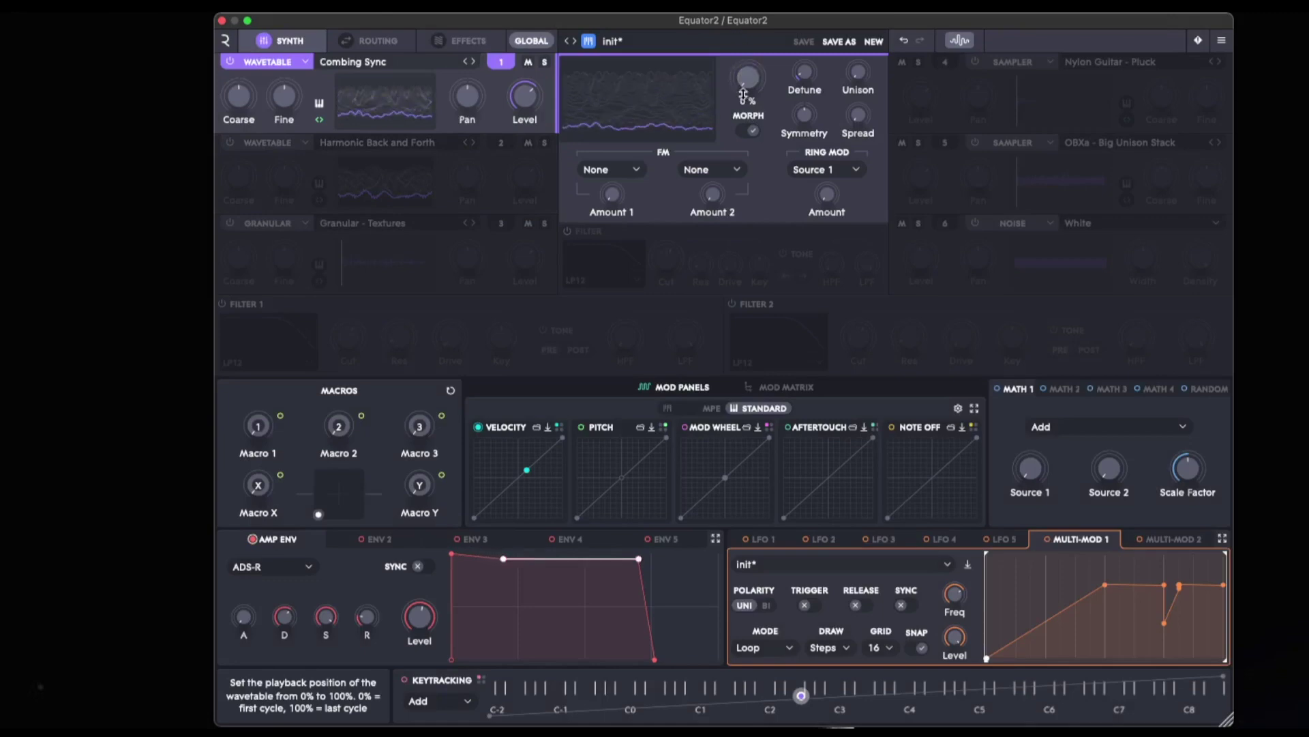
# Step source 1 through the following wavetables to Digisizzle Melt and sweep its wavetable position.
pyautogui.click(474, 62)
pyautogui.click(474, 62)
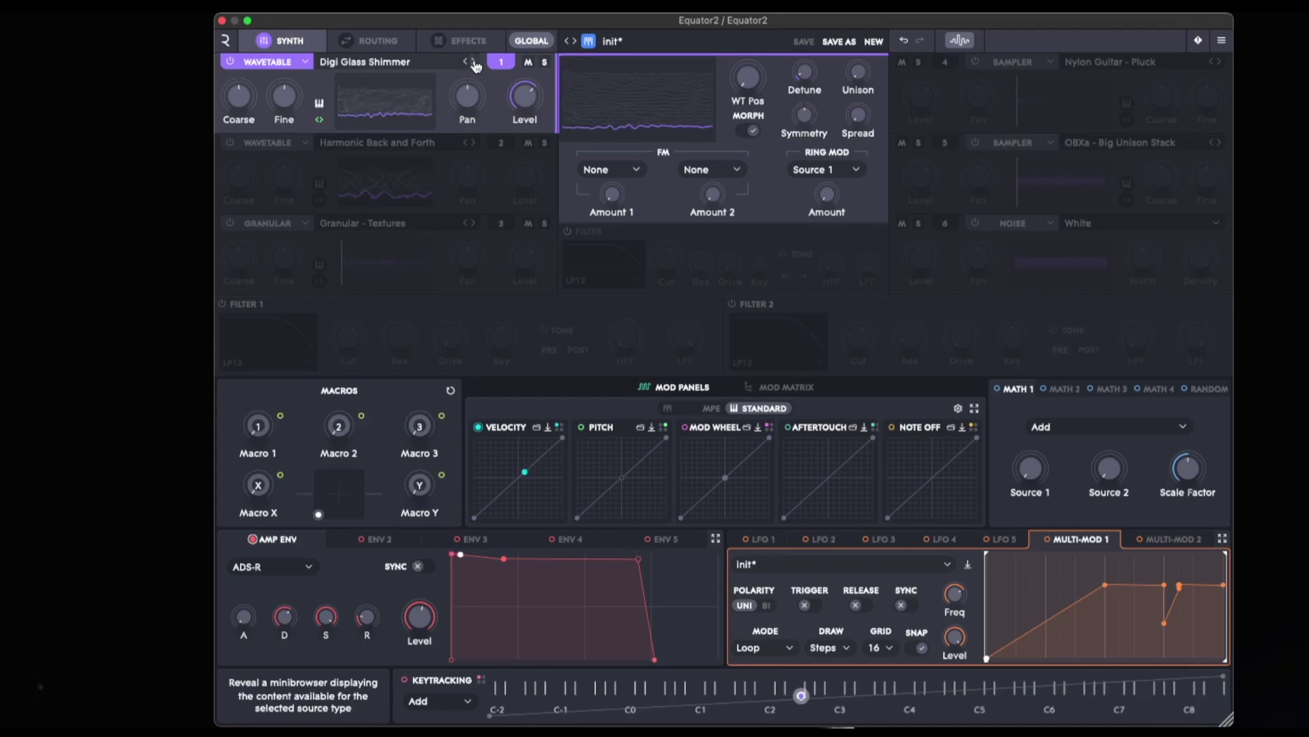
pyautogui.click(473, 62)
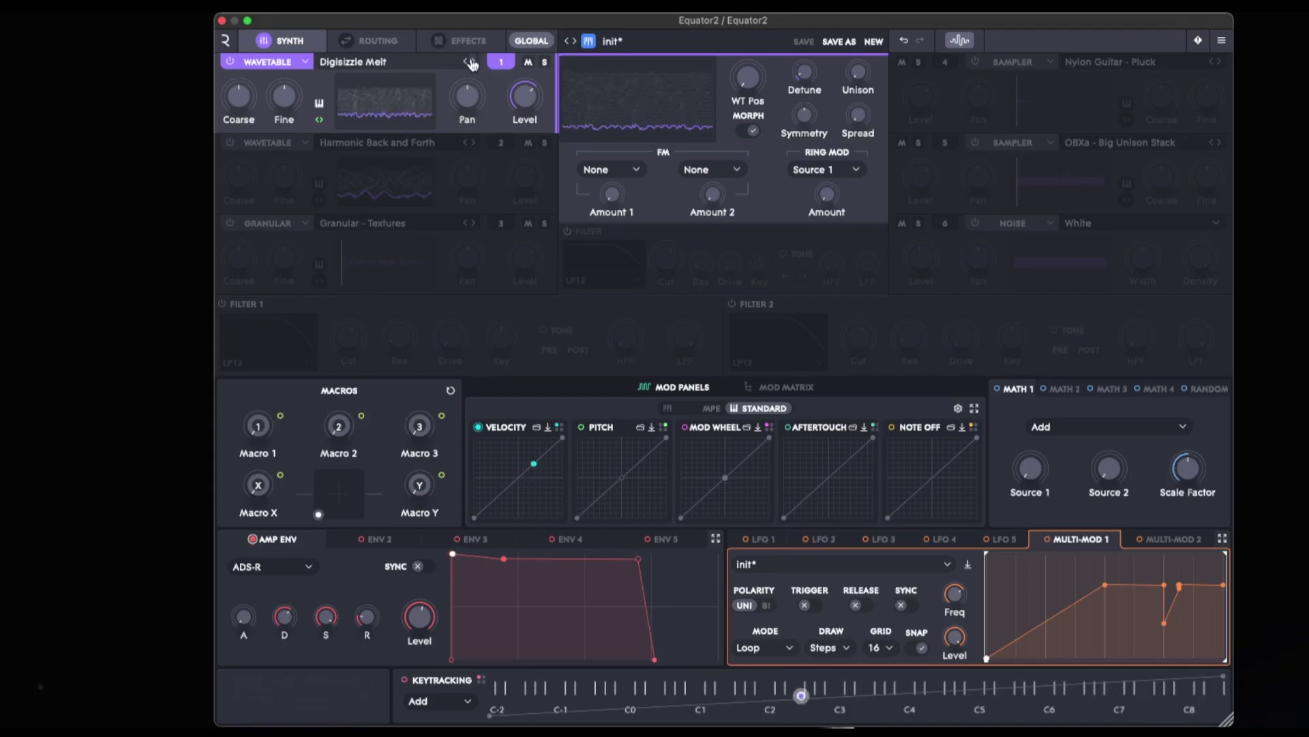
pyautogui.moveTo(741, 85)
pyautogui.mouseDown()
pyautogui.moveTo(736, 33)
pyautogui.moveTo(719, 96)
pyautogui.mouseUp()
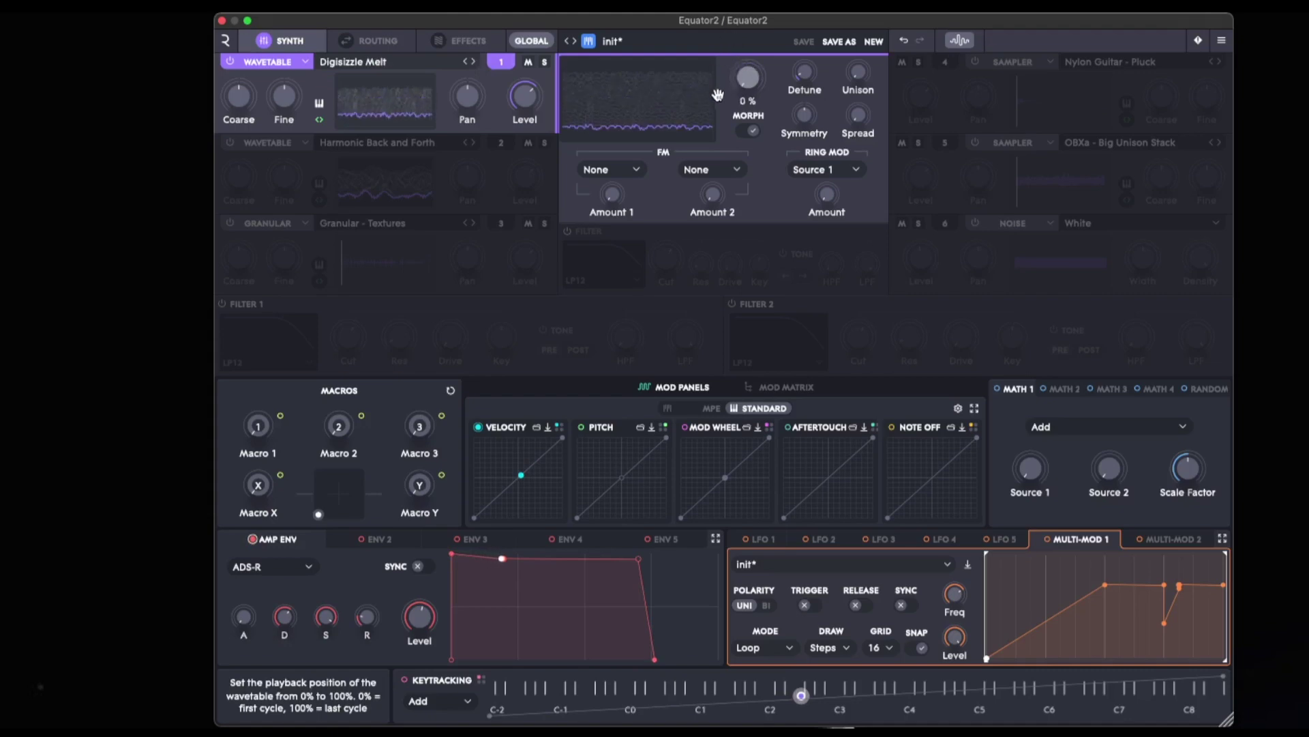
# Load the Sawtooth waveform from the Single Cycle category into source 1 and close the wavetable browser.
pyautogui.click(358, 64)
pyautogui.click(553, 92)
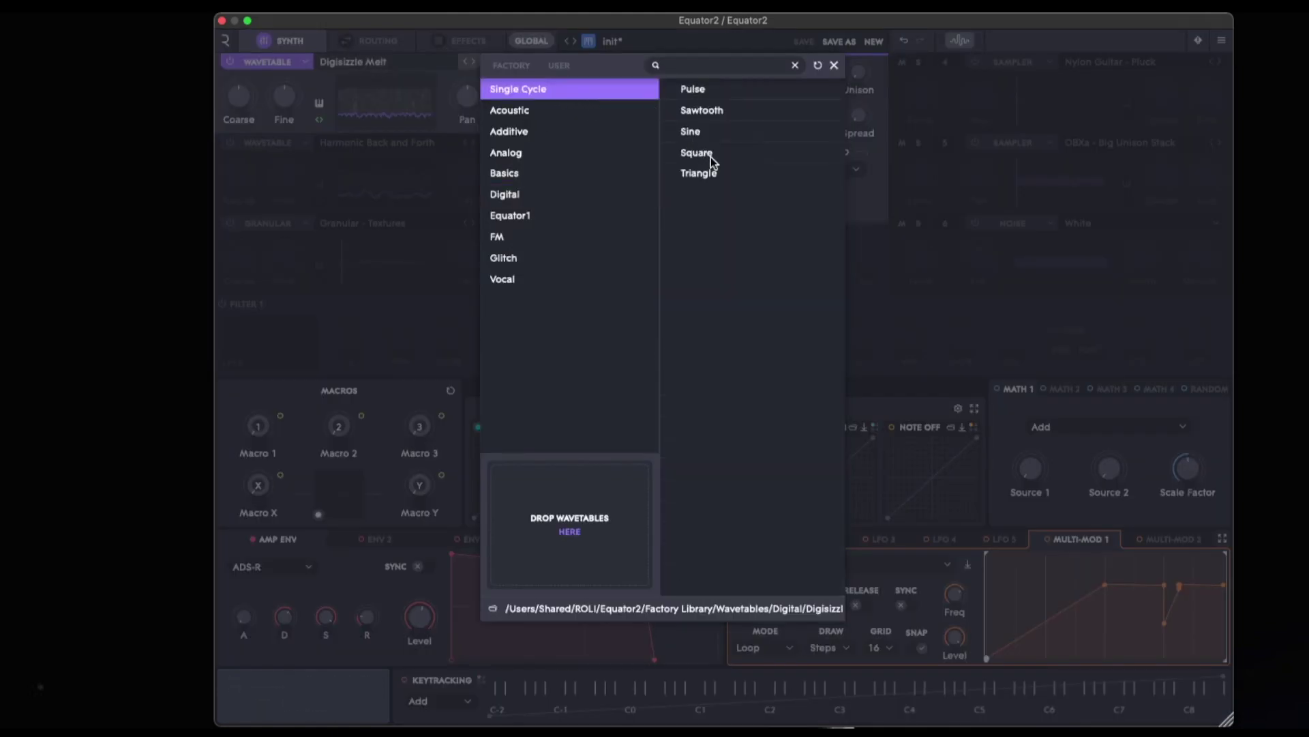
pyautogui.click(710, 113)
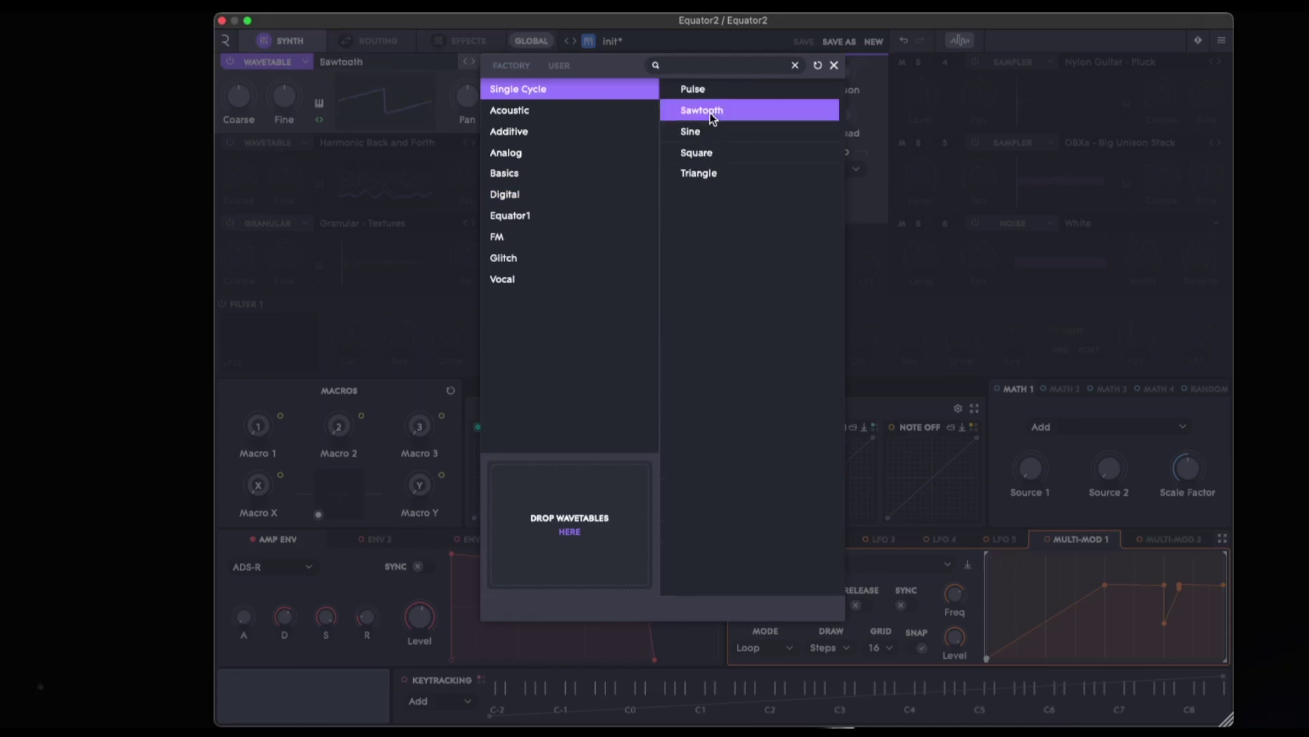
pyautogui.click(834, 65)
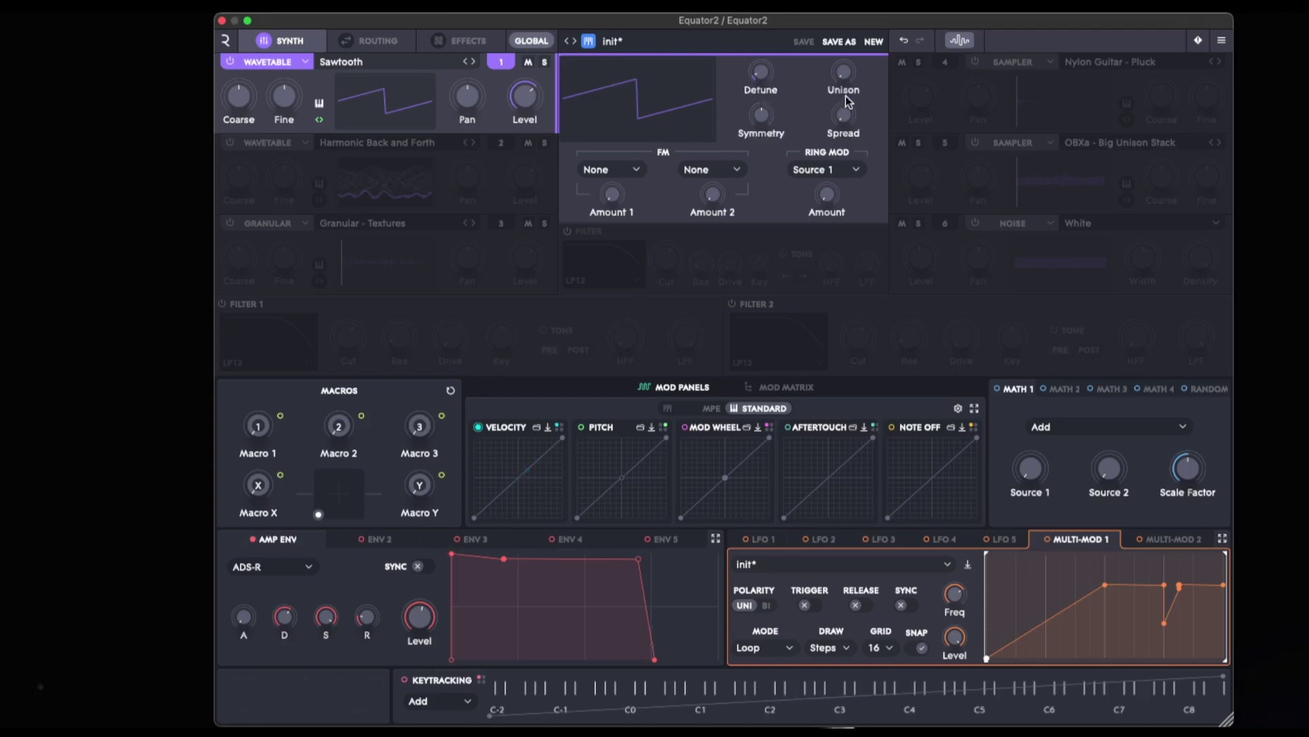
# Try source 1's fine pitch and pan controls, leaving both centred.
pyautogui.moveTo(844, 72)
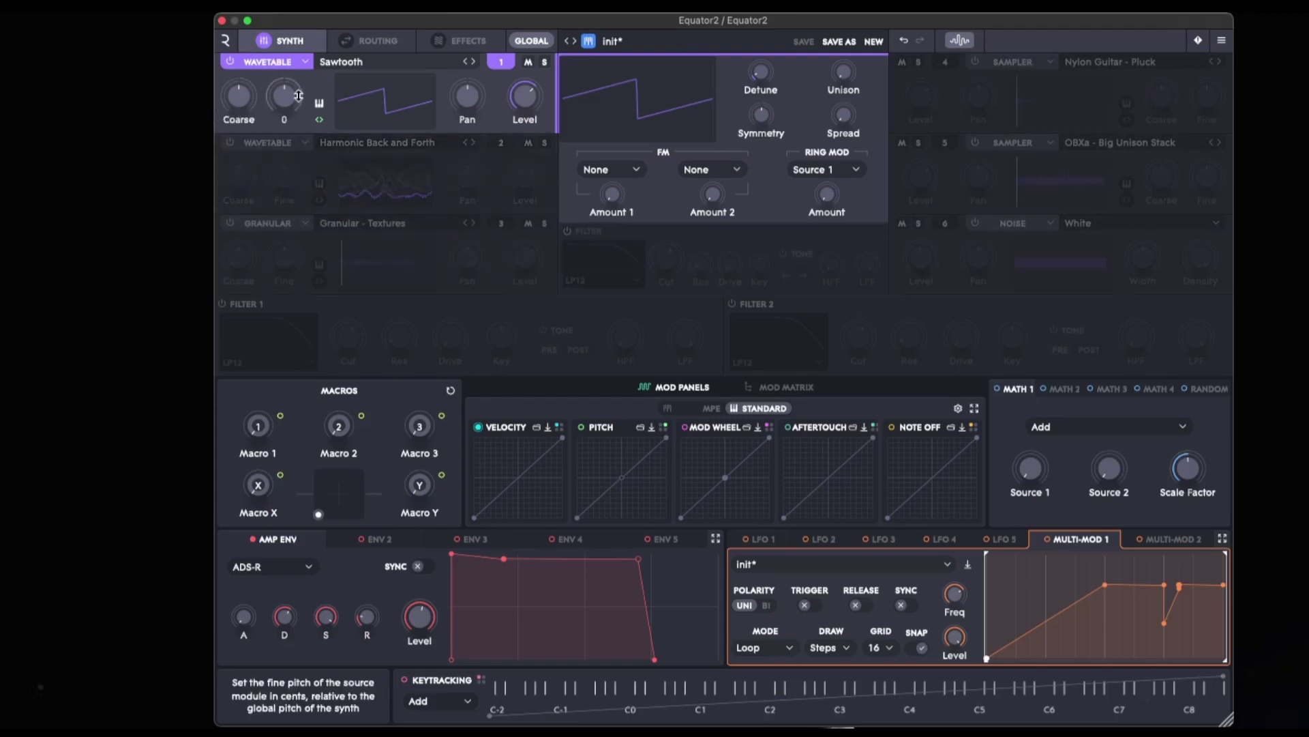
pyautogui.moveTo(287, 95)
pyautogui.mouseDown()
pyautogui.moveTo(284, 145)
pyautogui.moveTo(278, 13)
pyautogui.moveTo(297, 113)
pyautogui.mouseUp()
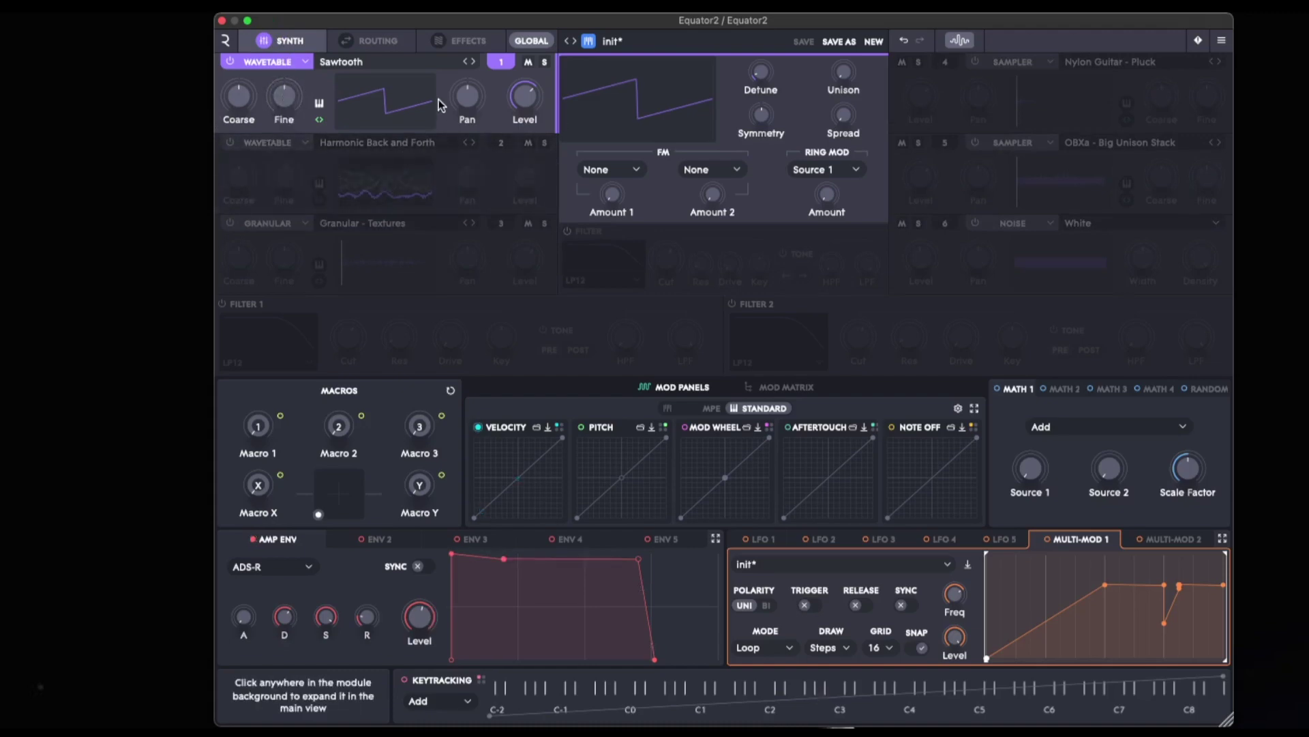
pyautogui.moveTo(467, 96)
pyautogui.mouseDown()
pyautogui.moveTo(465, 135)
pyautogui.moveTo(461, 22)
pyautogui.moveTo(470, 100)
pyautogui.mouseUp()
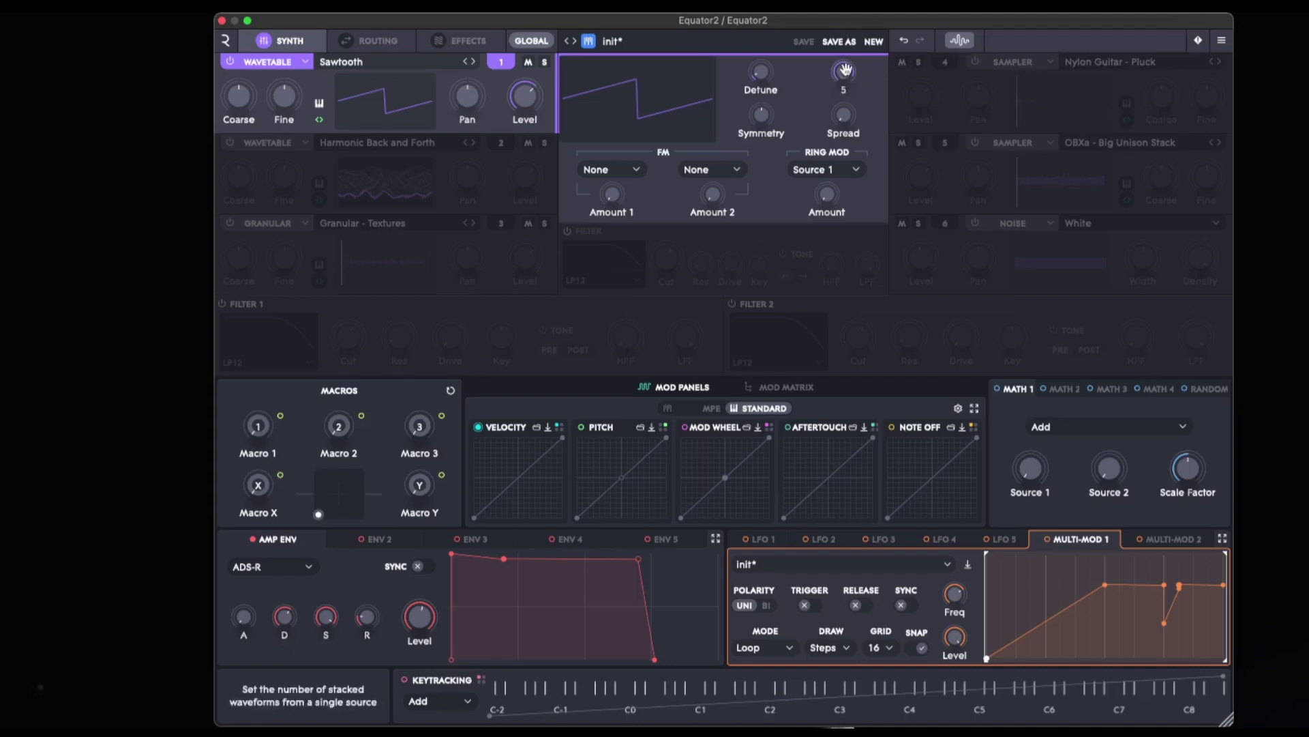
# Vary source 1's Unison count, settling on 5, and modulate it with Multi-Mod 1.
pyautogui.moveTo(844, 71); pyautogui.dragTo(844, 208)
pyautogui.moveTo(844, 77); pyautogui.dragTo(837, 64)
pyautogui.moveTo(831, 75); pyautogui.dragTo(832, 139)
pyautogui.moveTo(841, 73); pyautogui.dragTo(858, 130)
pyautogui.moveTo(844, 71); pyautogui.dragTo(846, 20)
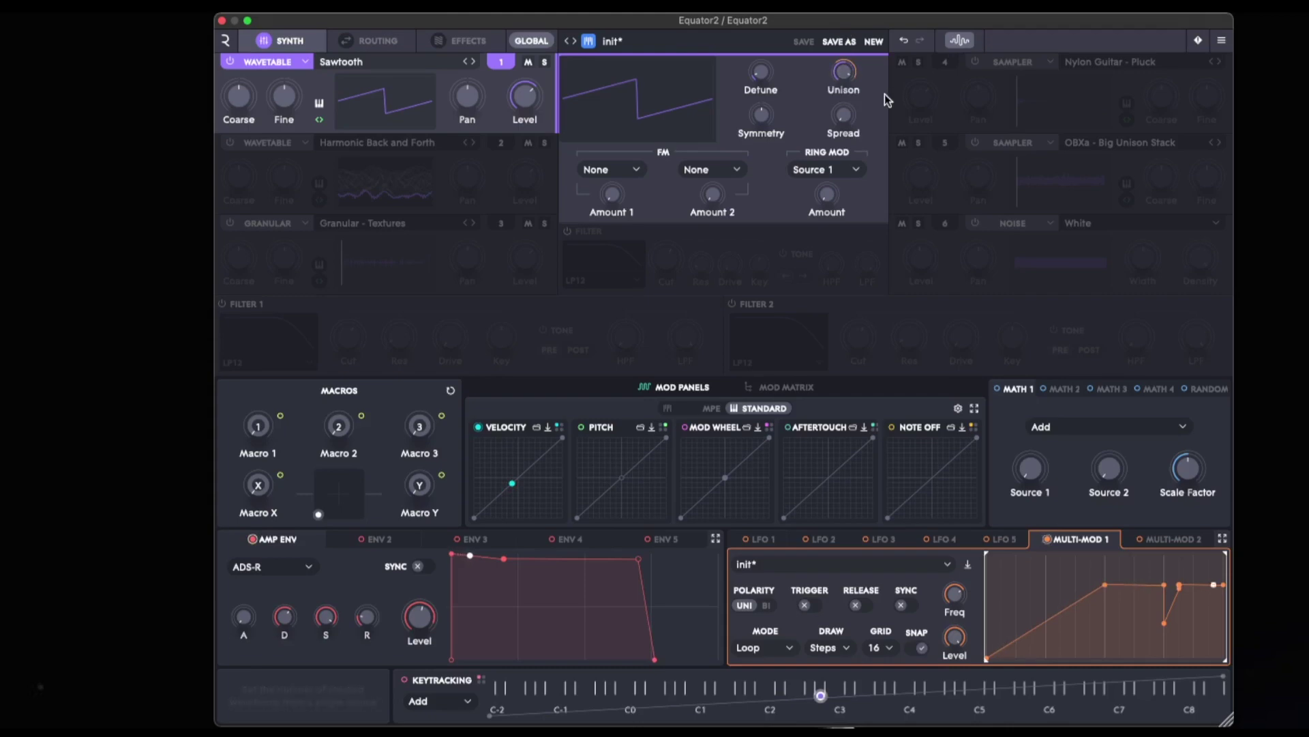
# Raise the Spread of source 1's stacked waveforms and vary their Detune up to 78 %.
pyautogui.moveTo(768, 71)
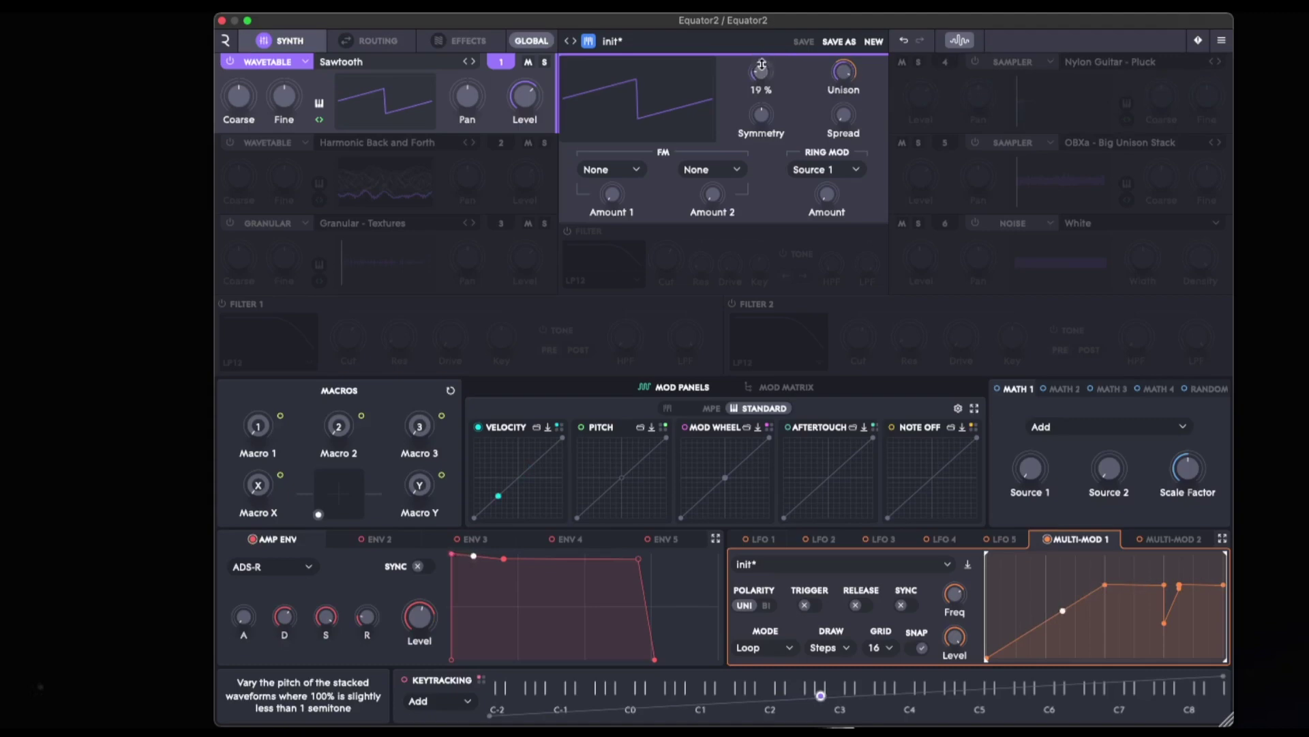
pyautogui.moveTo(857, 120)
pyautogui.moveTo(843, 114); pyautogui.dragTo(845, 43)
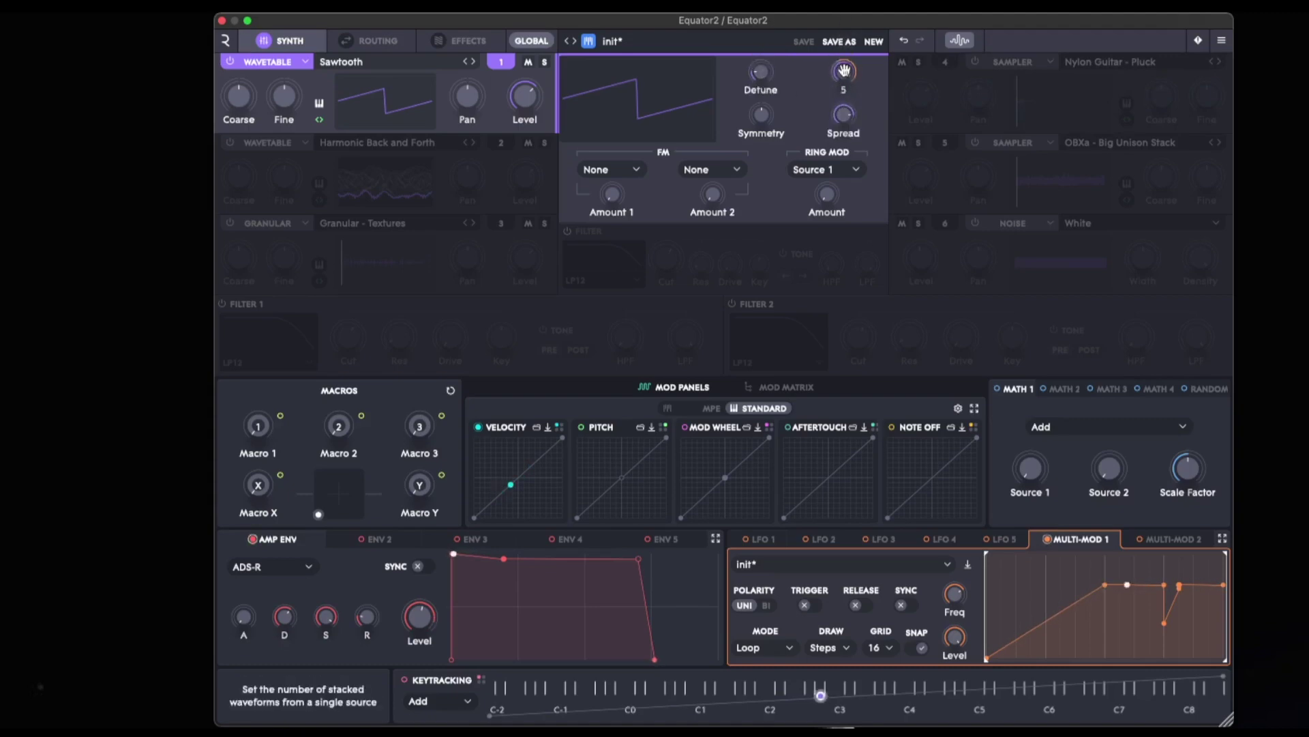
pyautogui.moveTo(763, 73)
pyautogui.mouseDown()
pyautogui.moveTo(761, 22)
pyautogui.moveTo(766, 71)
pyautogui.mouseUp()
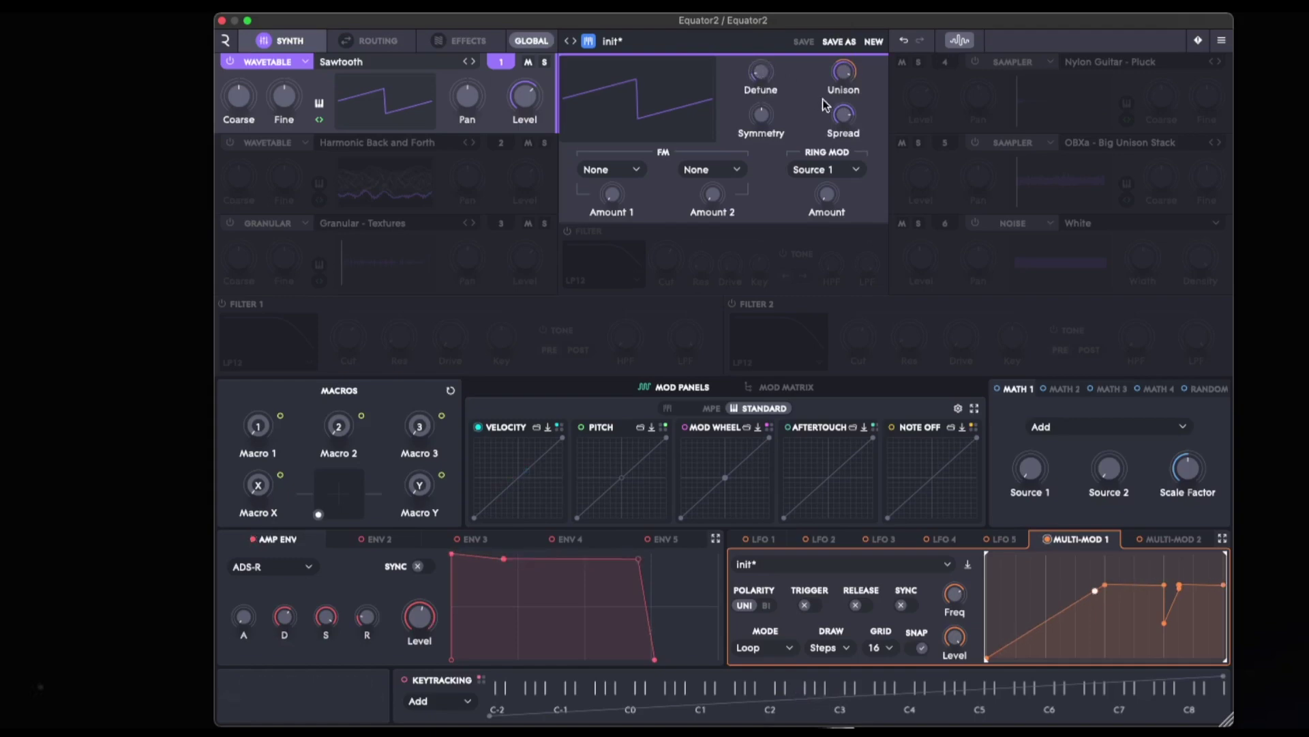
pyautogui.moveTo(760, 71)
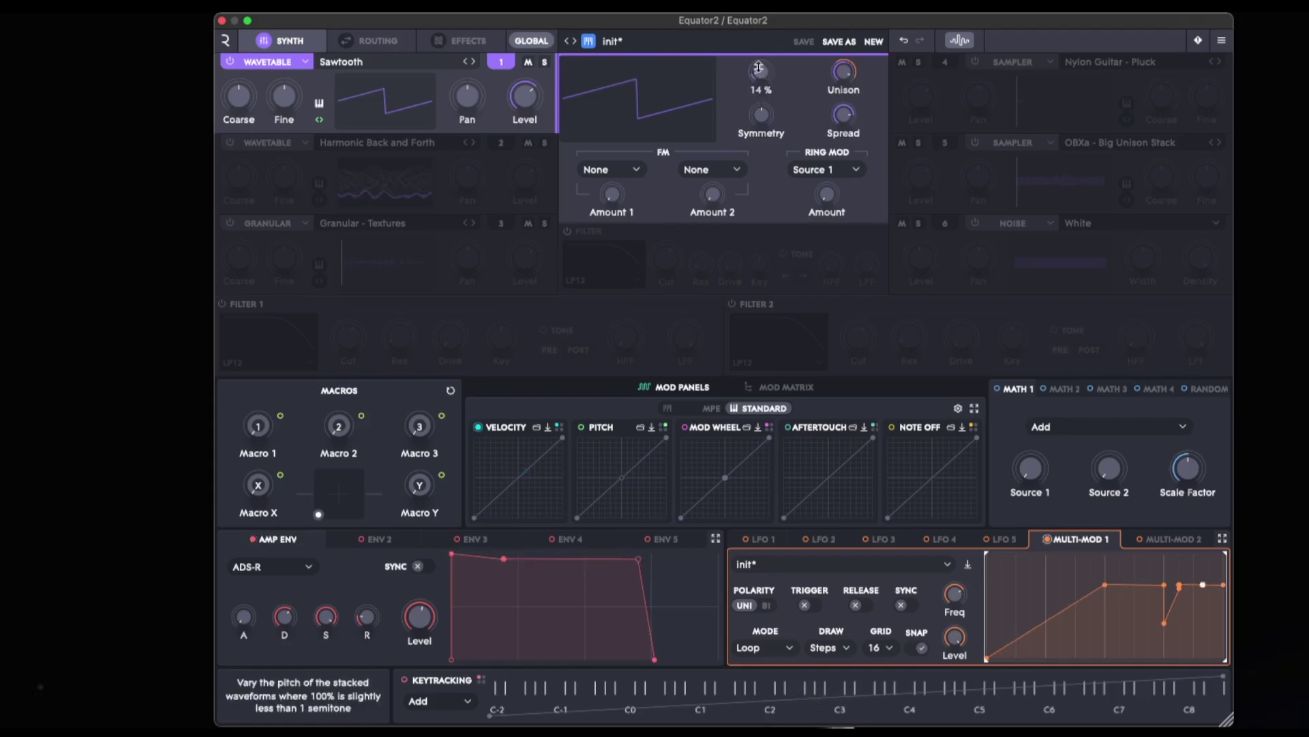
pyautogui.moveTo(759, 67); pyautogui.dragTo(761, 16)
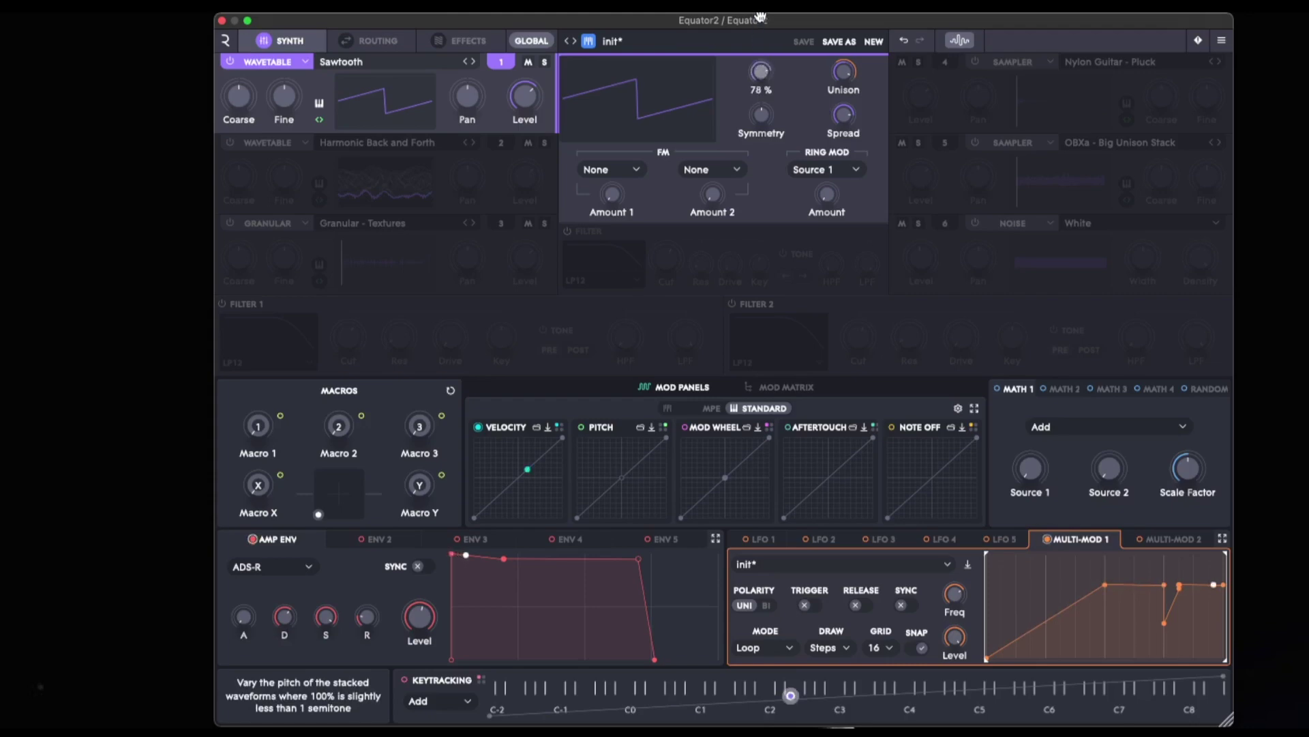
# Sweep source 1's Unison count and delete the Multi-Mod 1 modulation assigned to it.
pyautogui.moveTo(843, 64)
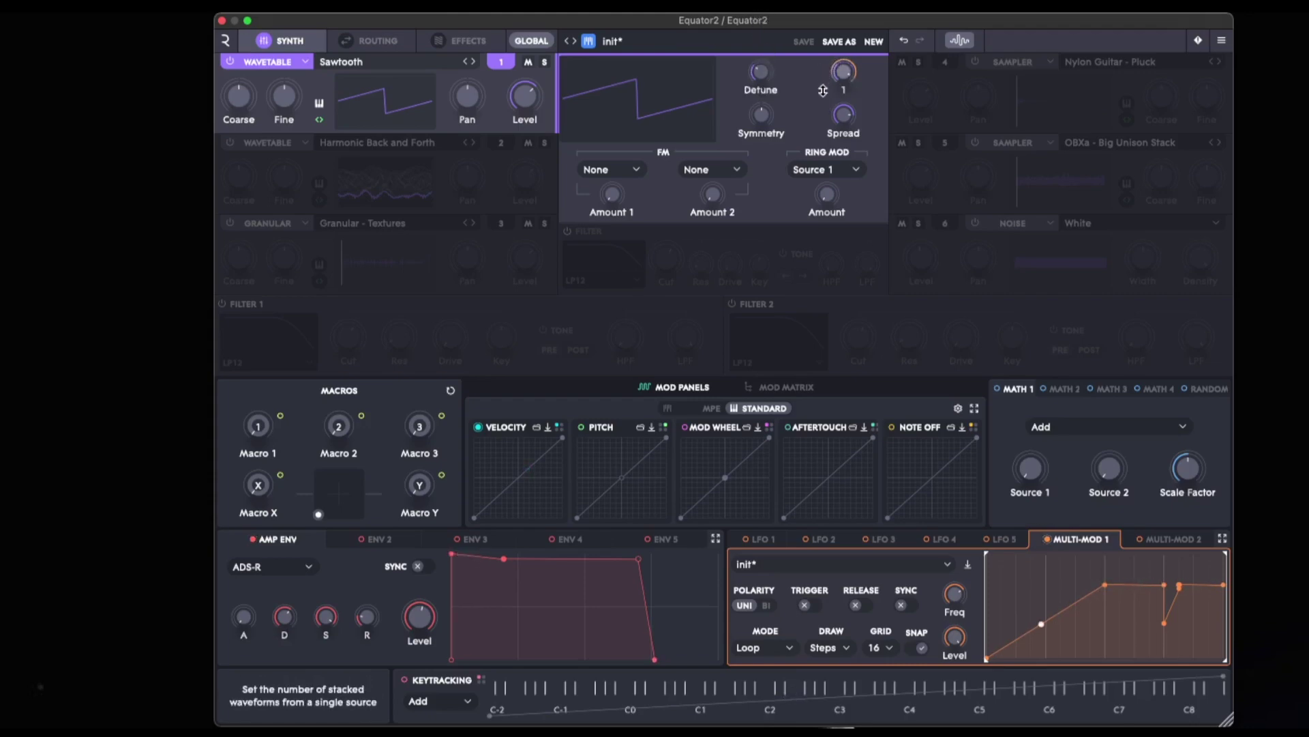
pyautogui.moveTo(830, 123); pyautogui.dragTo(826, 14)
pyautogui.click(856, 80)
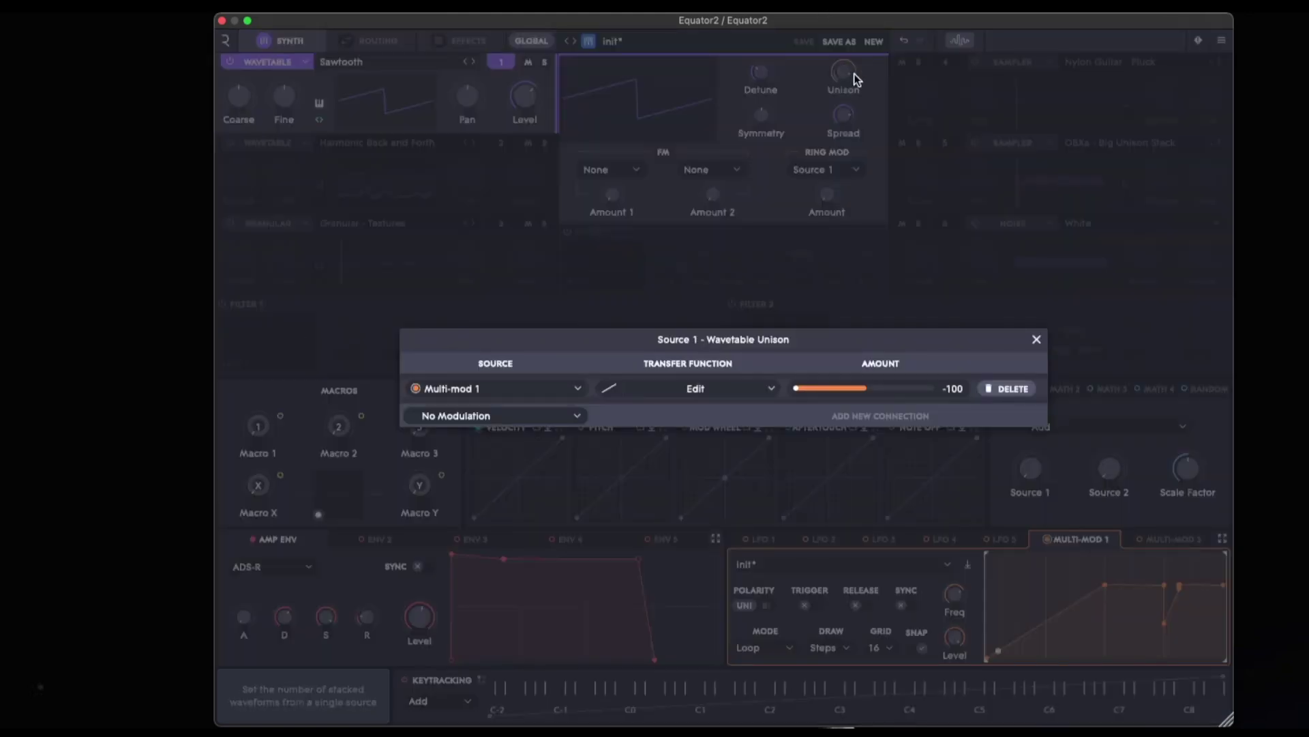
pyautogui.click(1016, 388)
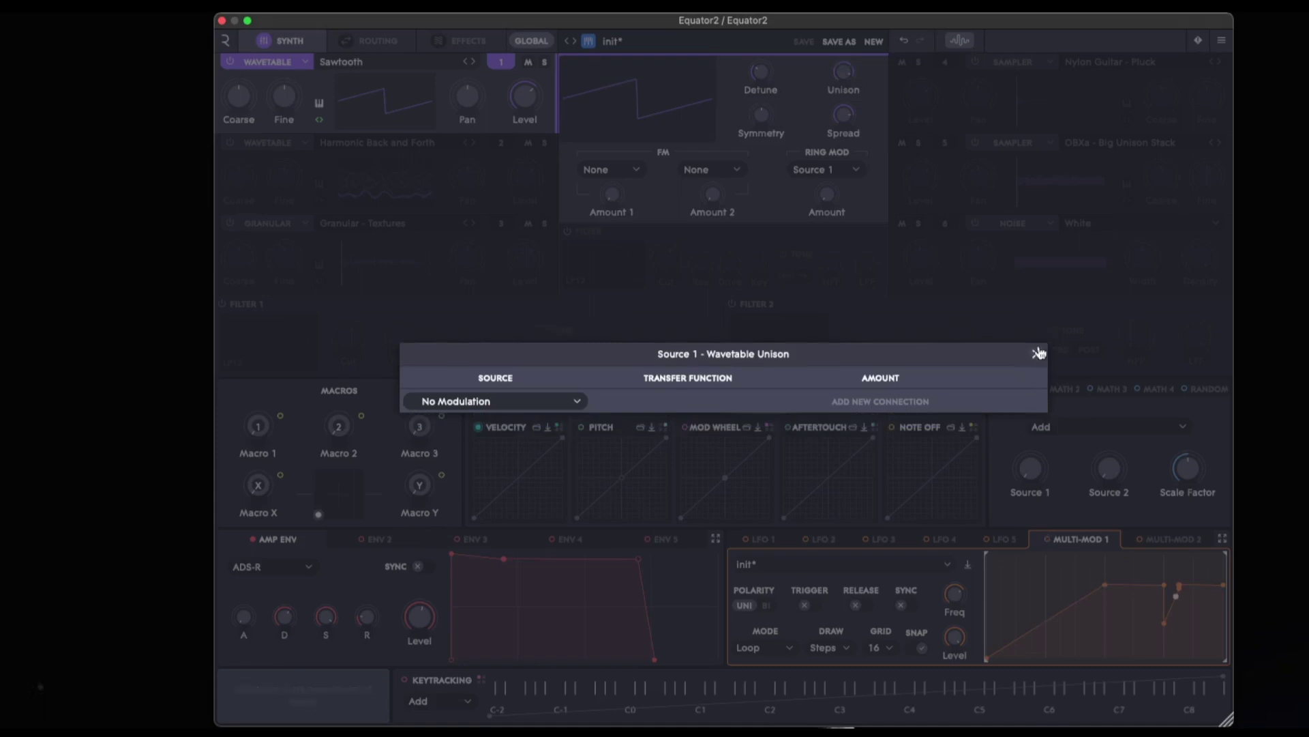
# Close source 1's Unison modulation list and vary its Unison count.
pyautogui.click(1038, 353)
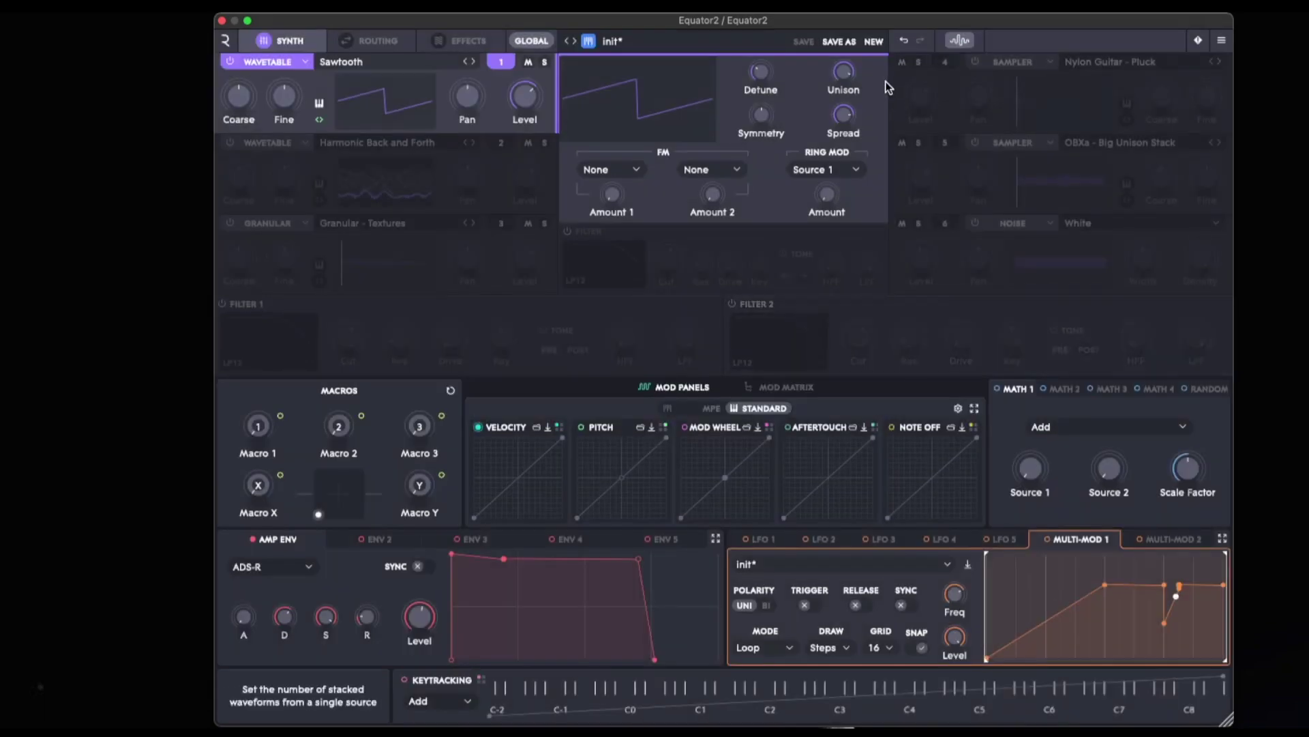
pyautogui.moveTo(843, 73)
pyautogui.moveTo(761, 77)
pyautogui.moveTo(843, 70); pyautogui.dragTo(851, 298)
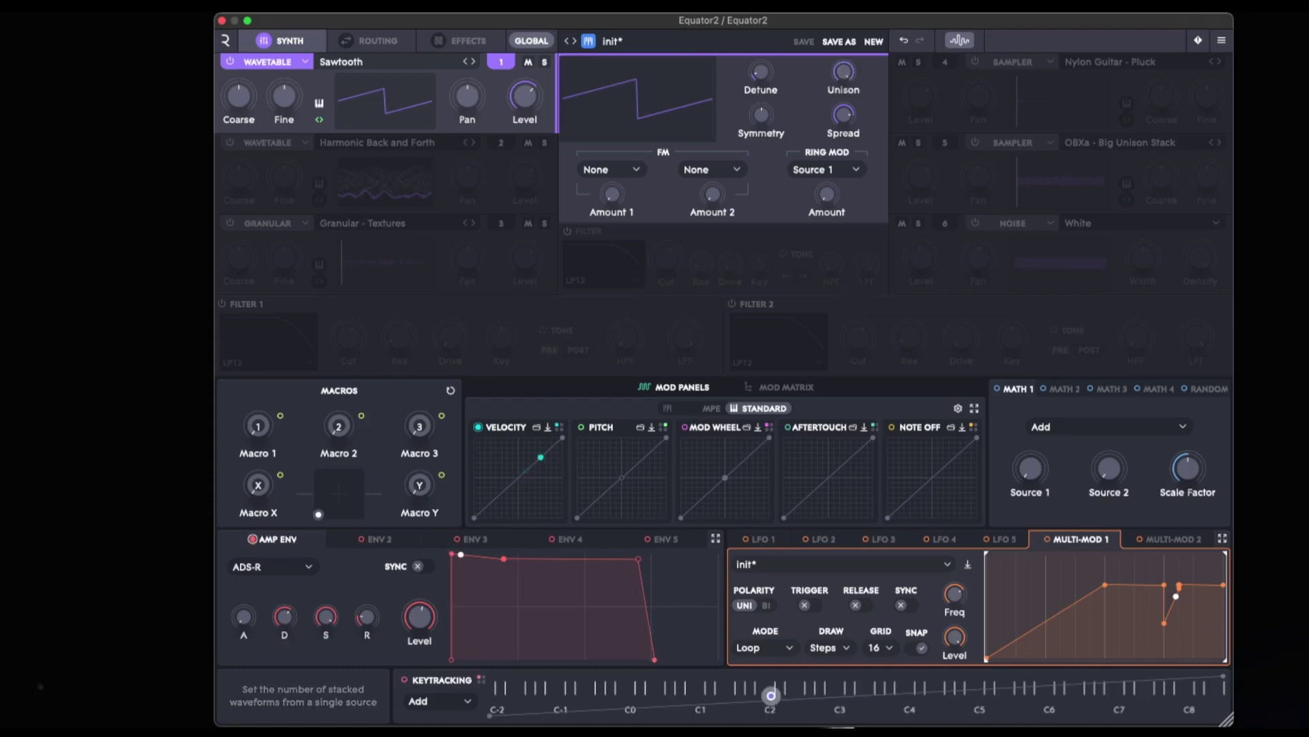
pyautogui.moveTo(847, 77)
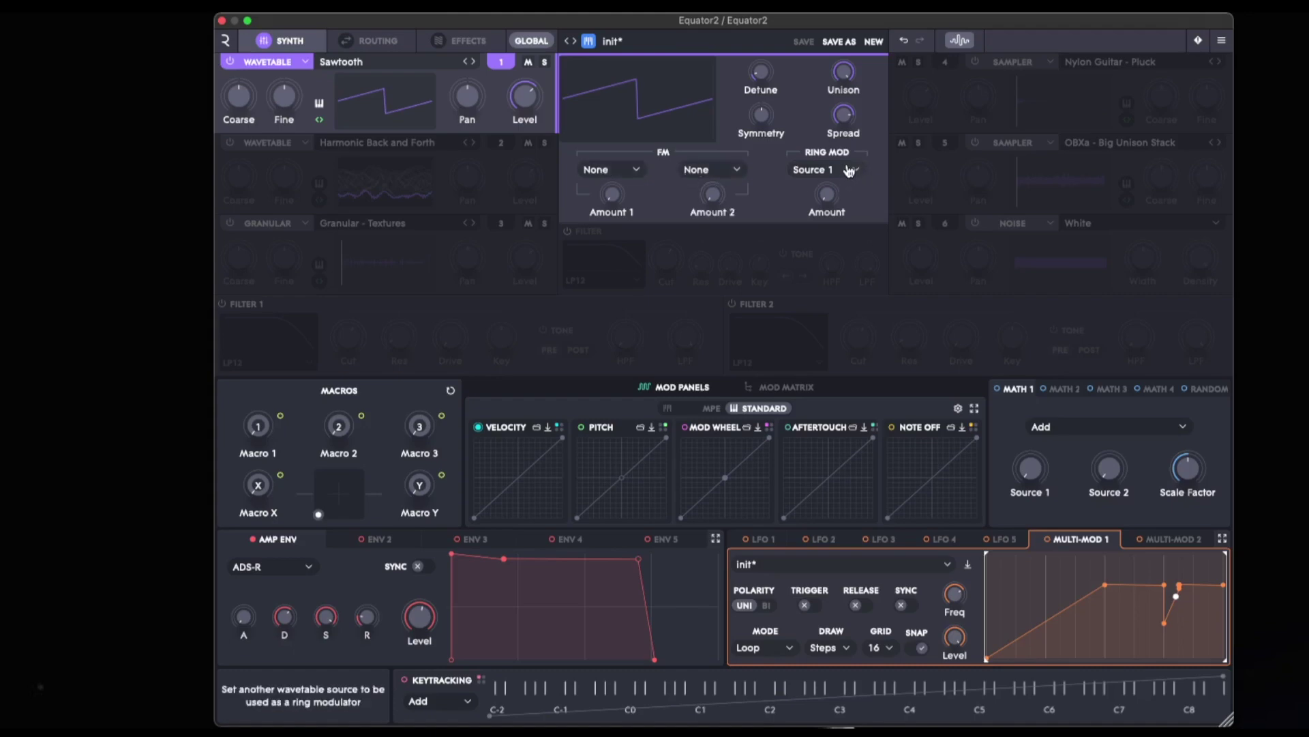
# Assign Source 2 as source 1's first FM modulator, and enable source 2 with its Level at -INF dB.
pyautogui.click(619, 176)
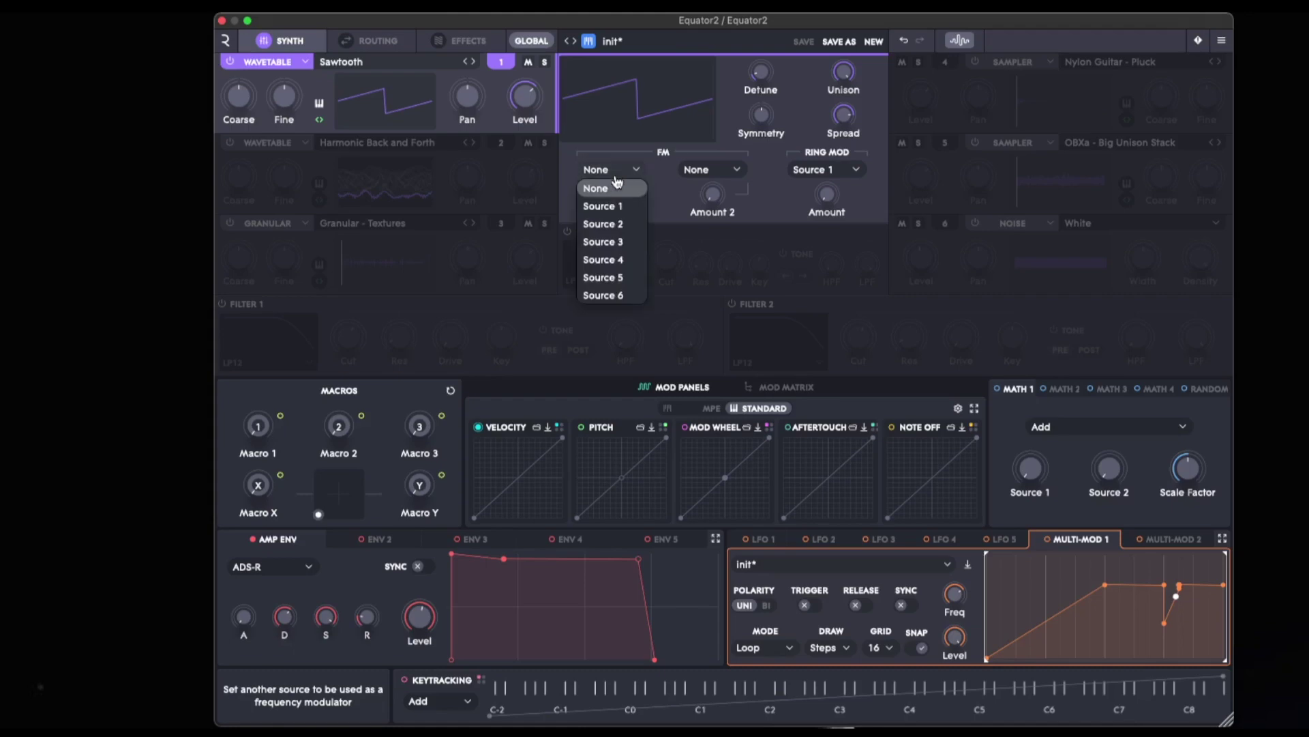
pyautogui.click(616, 225)
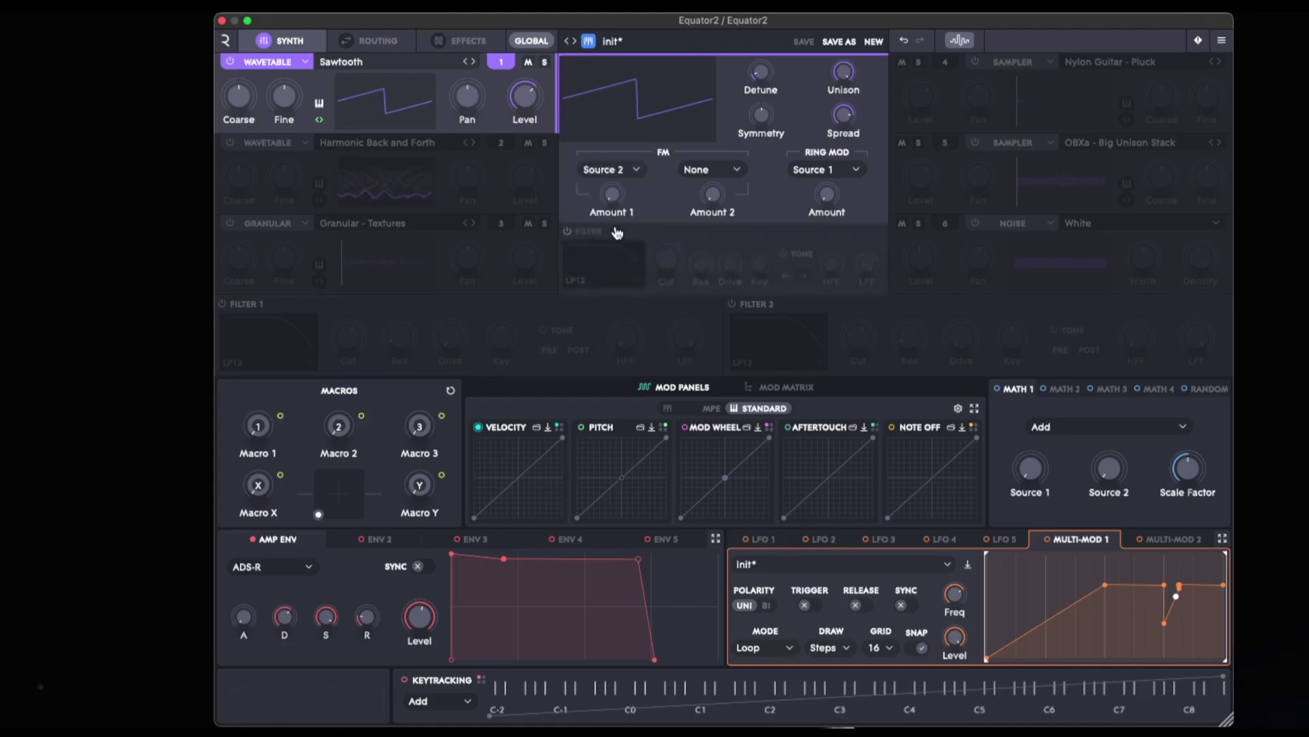
pyautogui.click(232, 144)
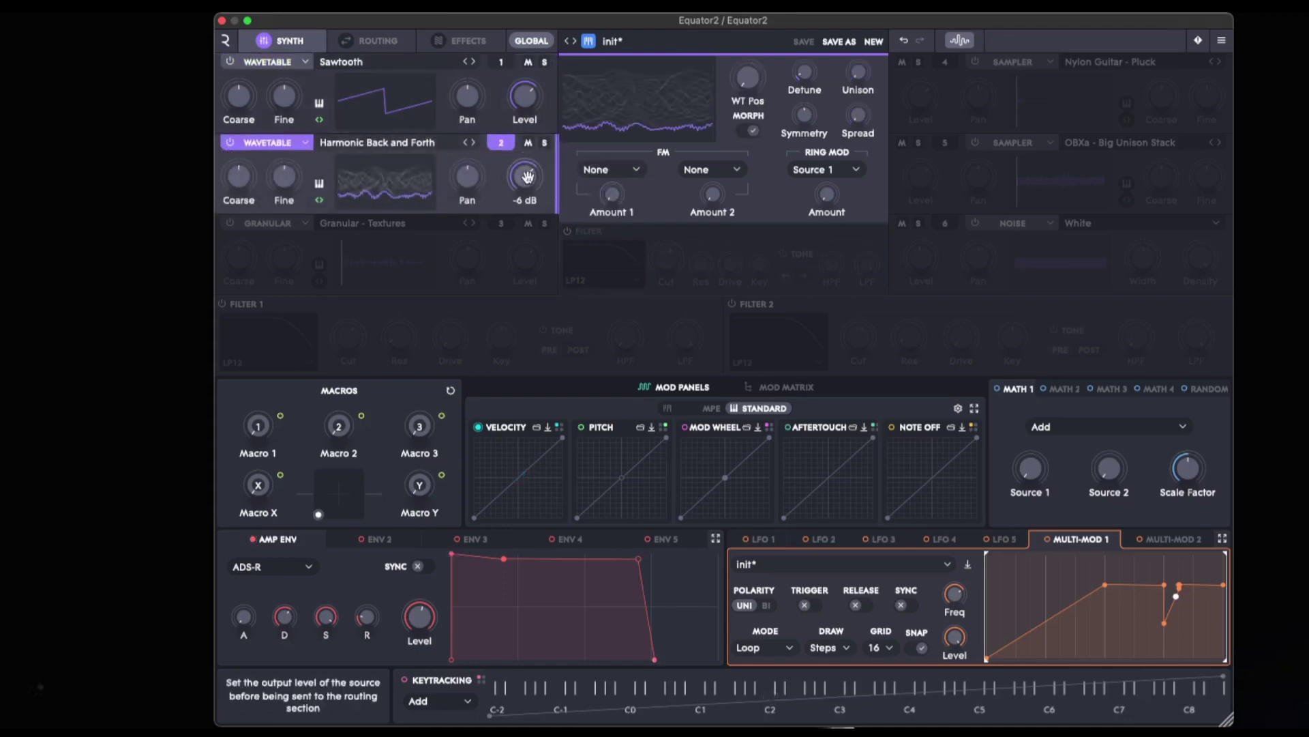
pyautogui.moveTo(524, 176); pyautogui.dragTo(553, 356)
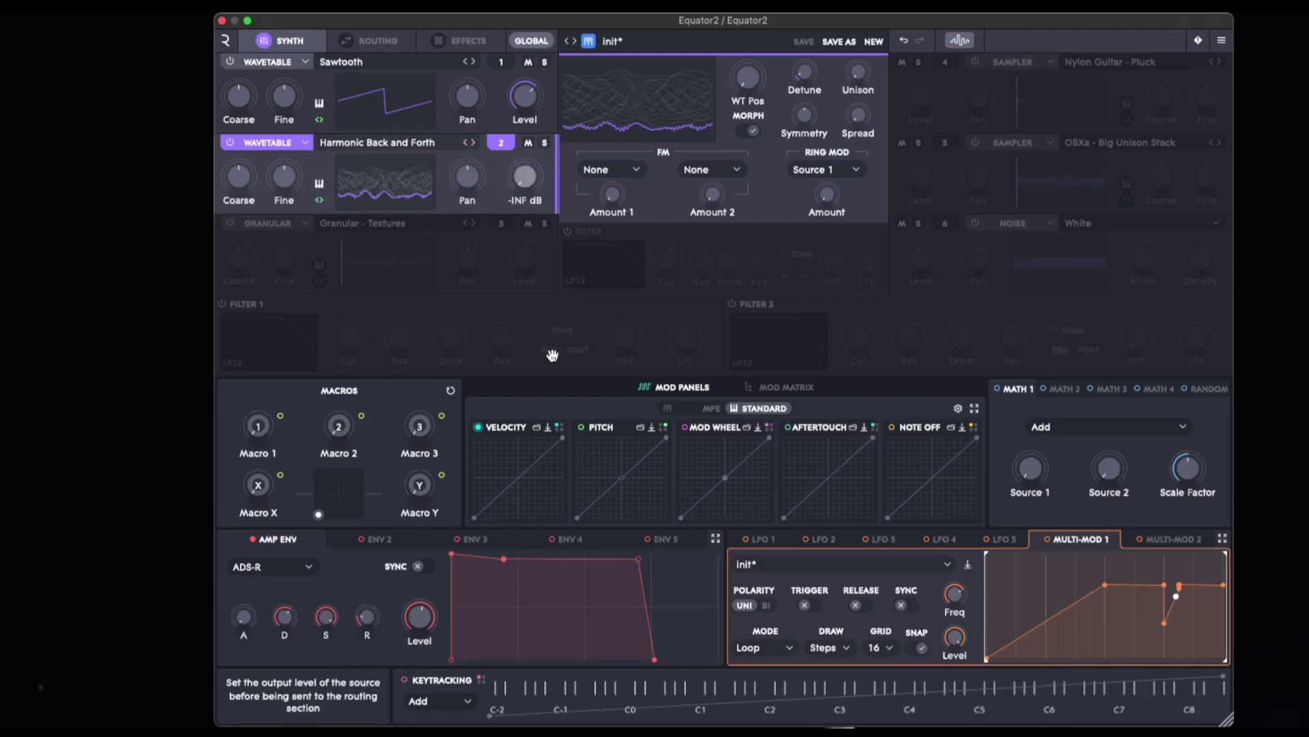
# Set source 2's first FM modulator to Source 2 with Amount 1 at 100 %, and raise source 2's Level again.
pyautogui.click(614, 178)
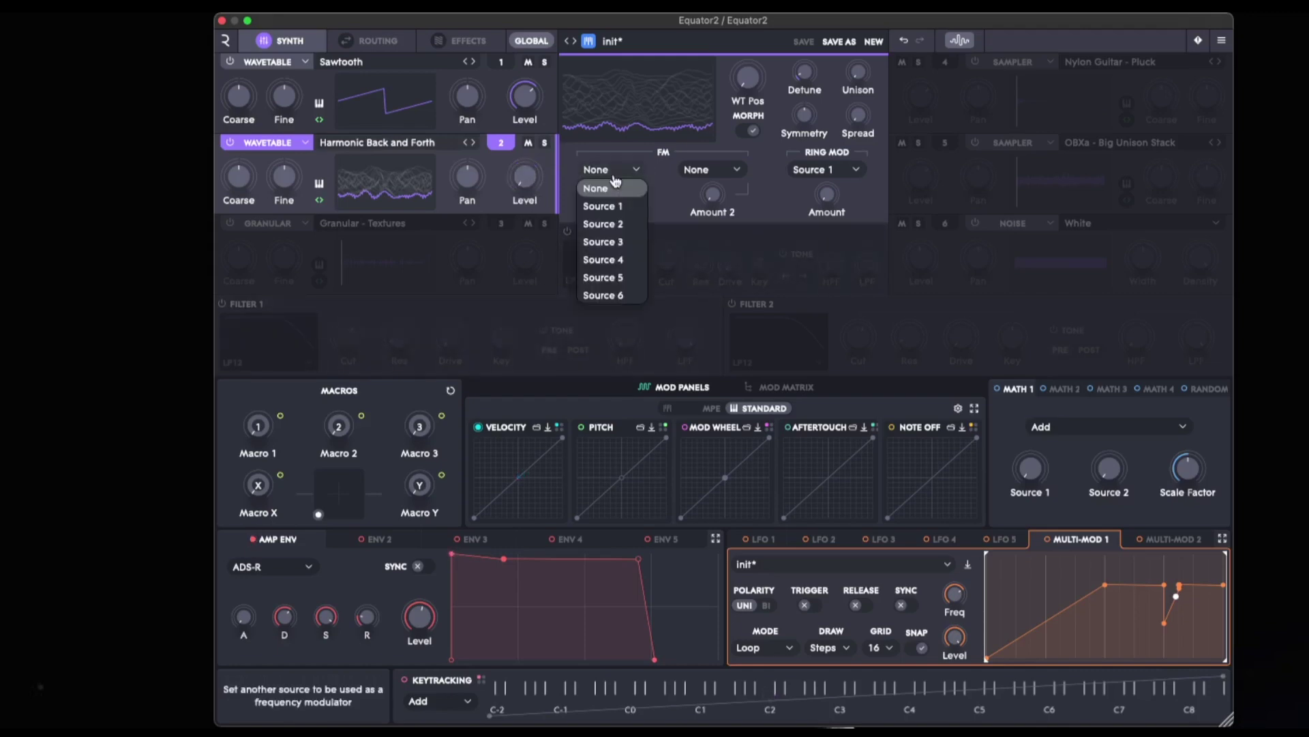
pyautogui.click(619, 218)
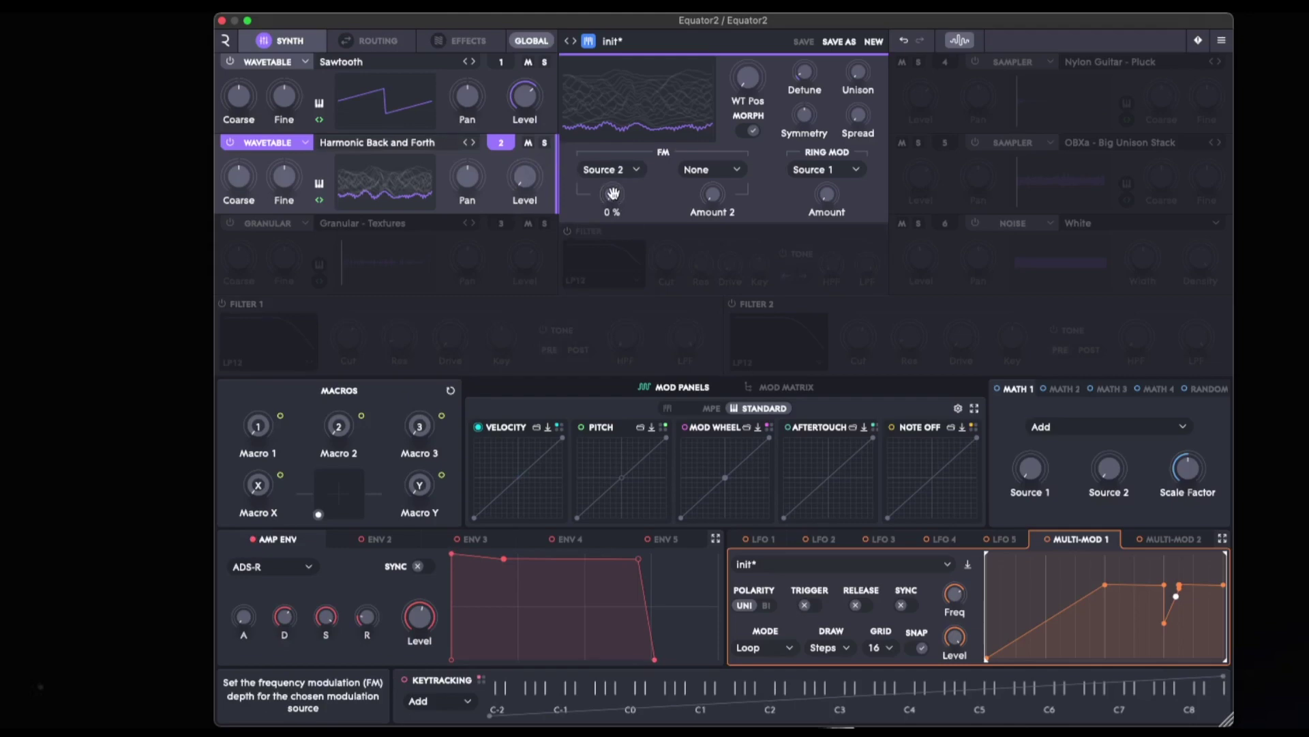
pyautogui.moveTo(613, 195); pyautogui.dragTo(600, 100)
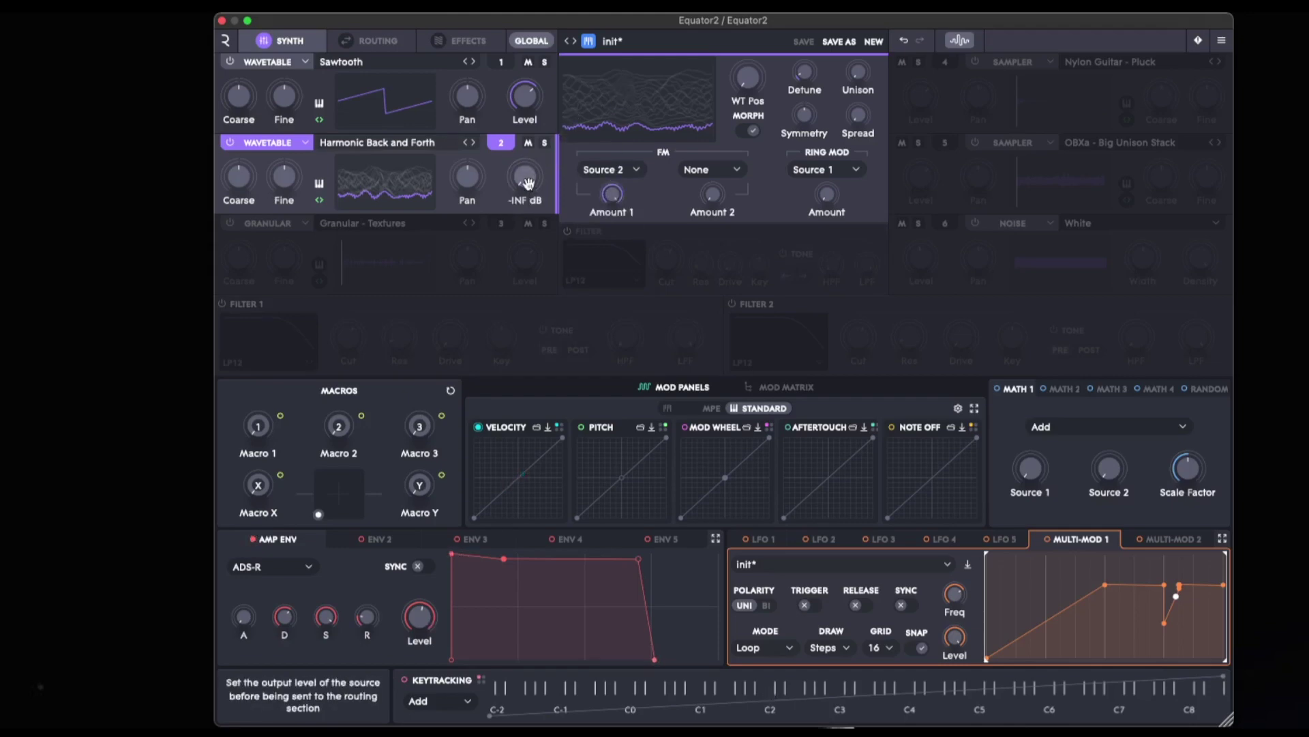
pyautogui.moveTo(528, 183); pyautogui.dragTo(536, 121)
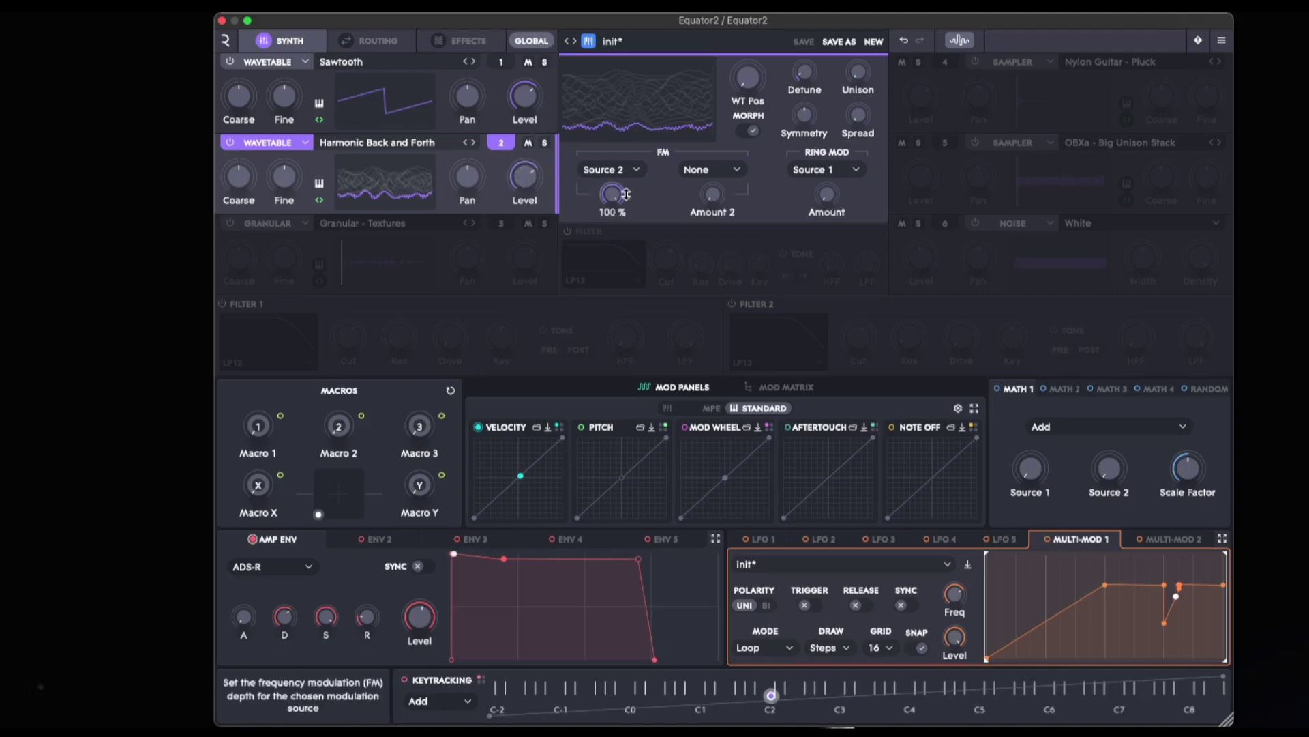
pyautogui.moveTo(615, 193); pyautogui.dragTo(607, 123)
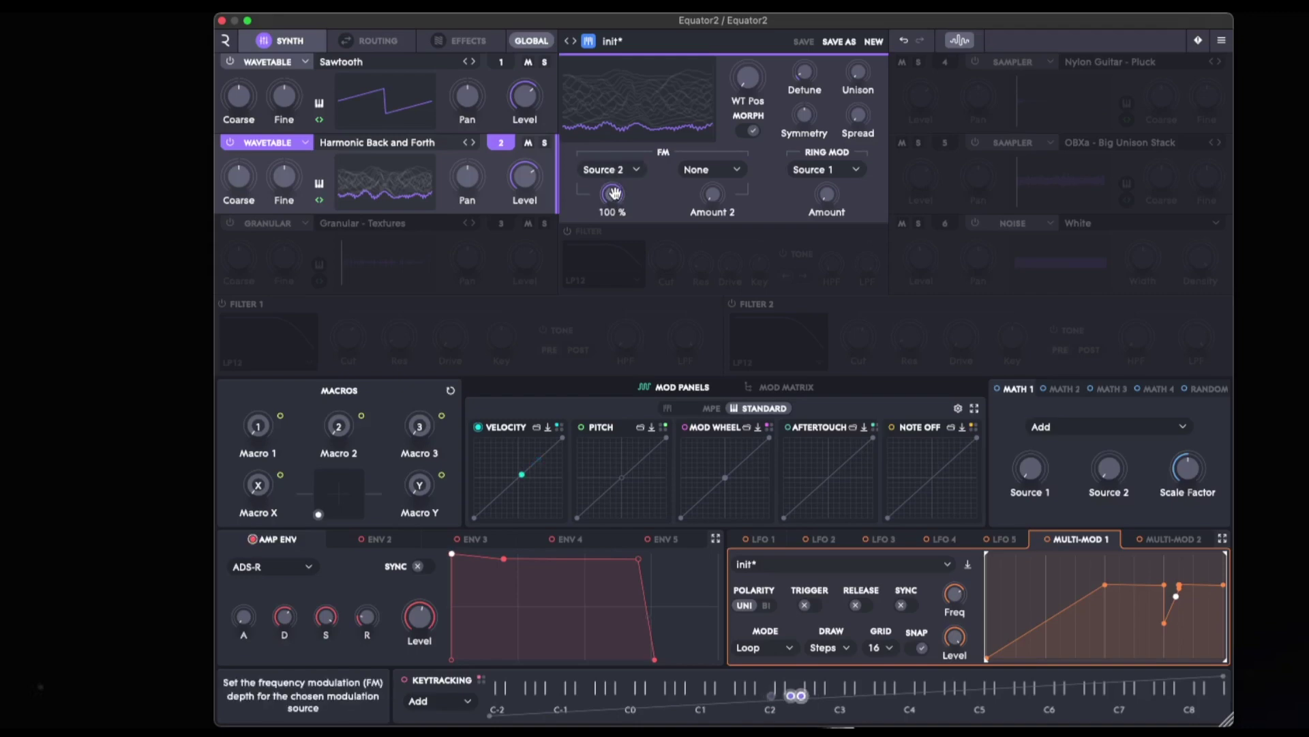
# Set source 2's first FM modulator to None and its ring modulator to Source 2, raising the ring modulation Amount.
pyautogui.click(624, 172)
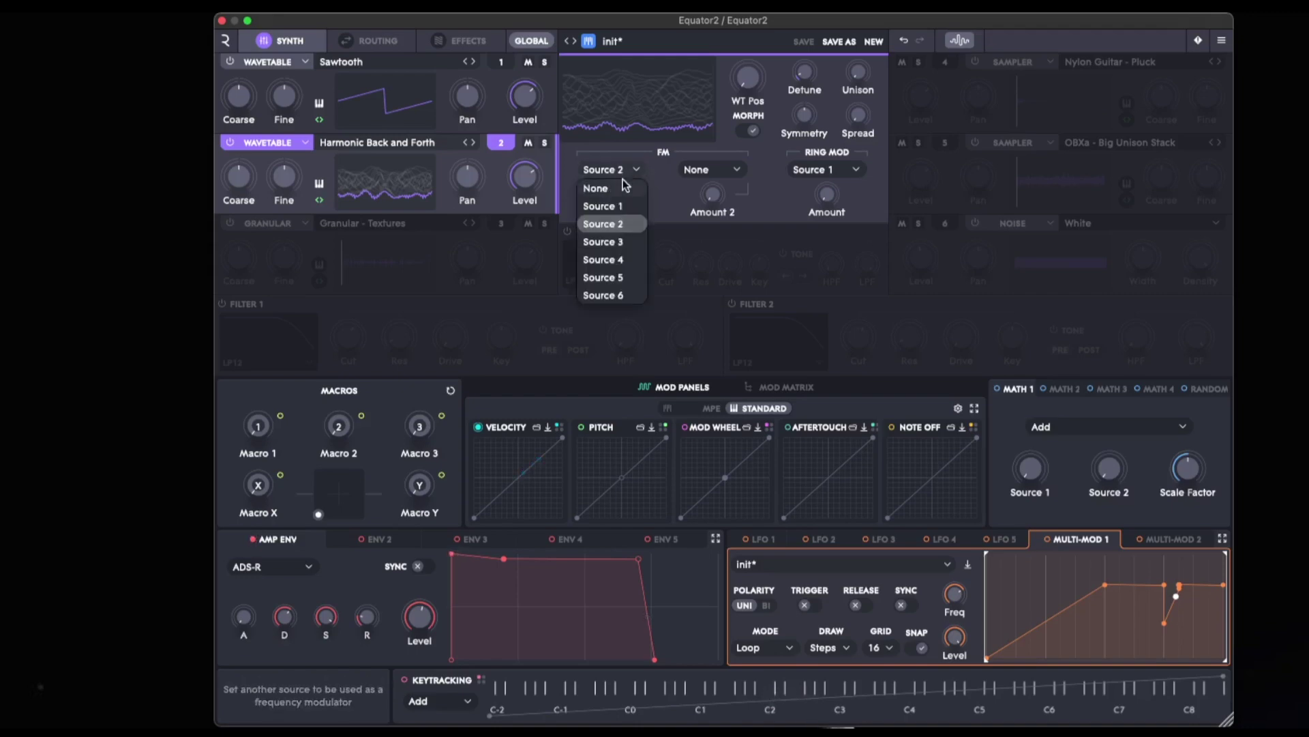
pyautogui.click(620, 181)
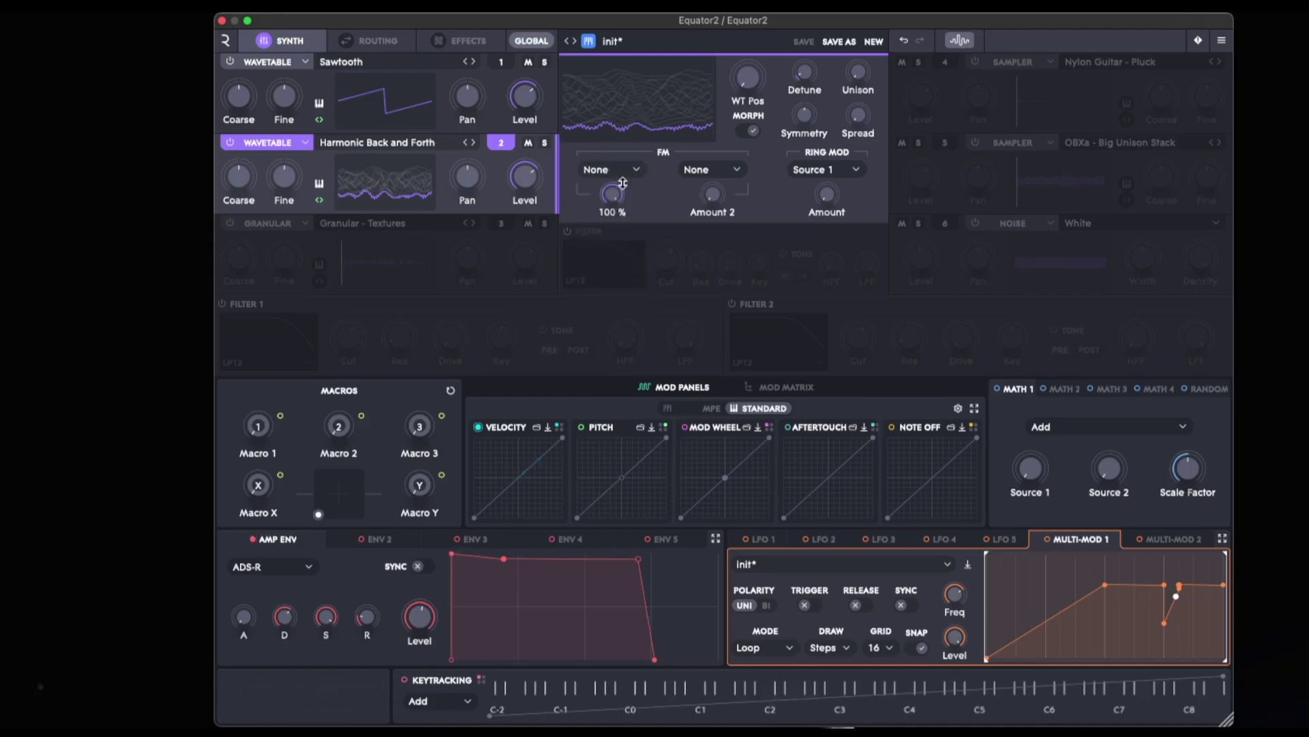
pyautogui.click(857, 170)
pyautogui.click(842, 195)
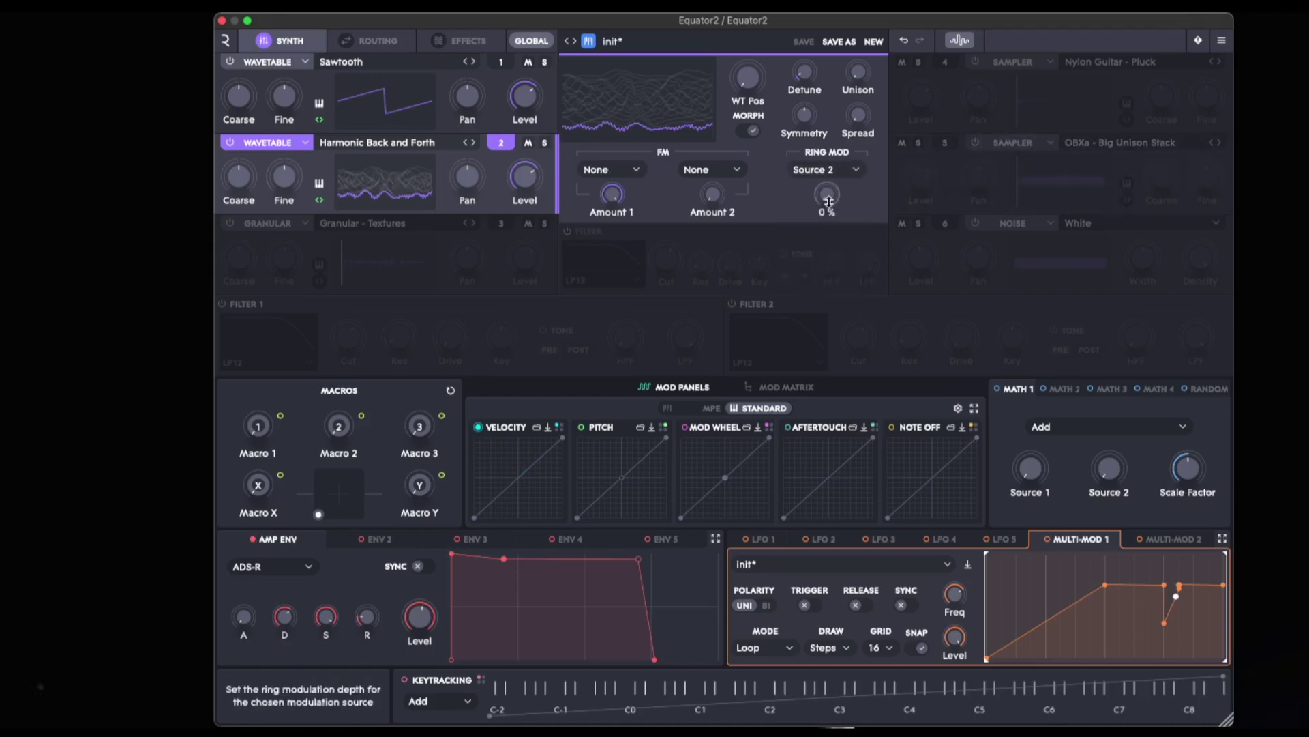
pyautogui.moveTo(828, 202); pyautogui.dragTo(828, 139)
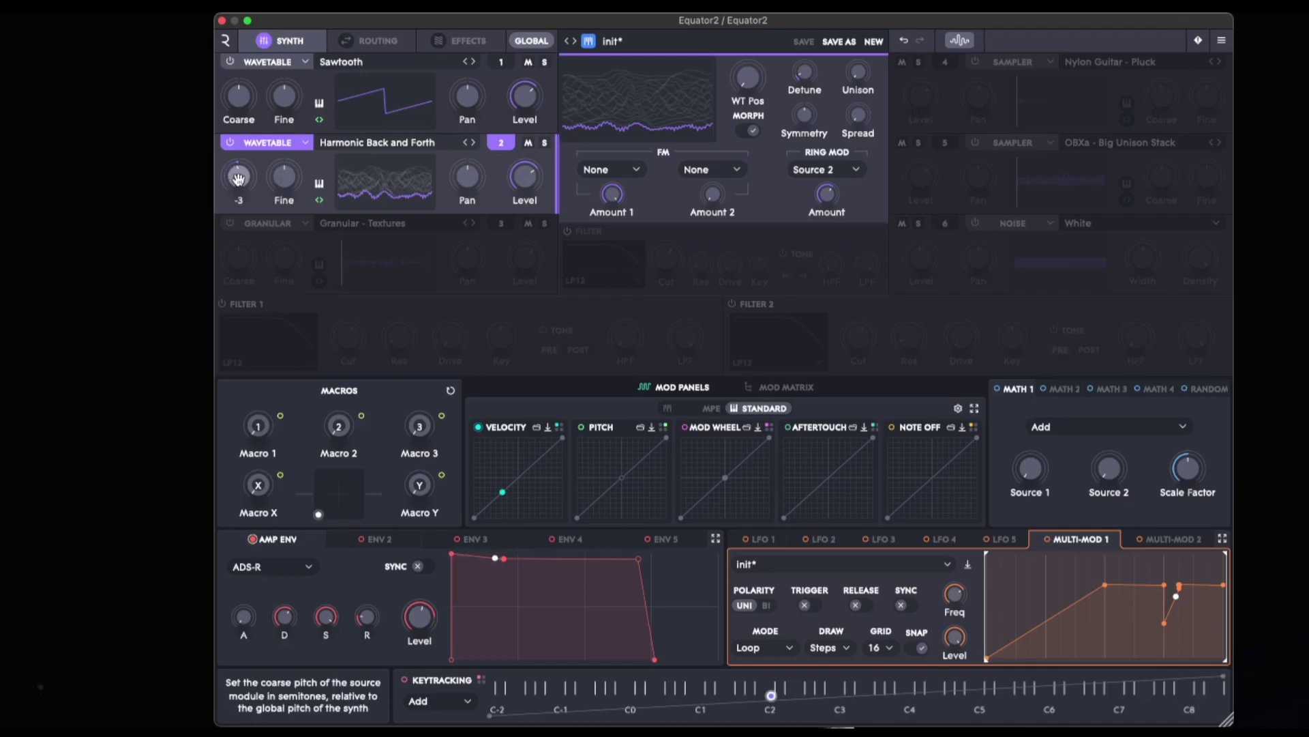
# Set source 2's Coarse pitch to -12 and sweep its ring modulation Amount, returning it to 0 %.
pyautogui.moveTo(238, 184); pyautogui.dragTo(239, 187)
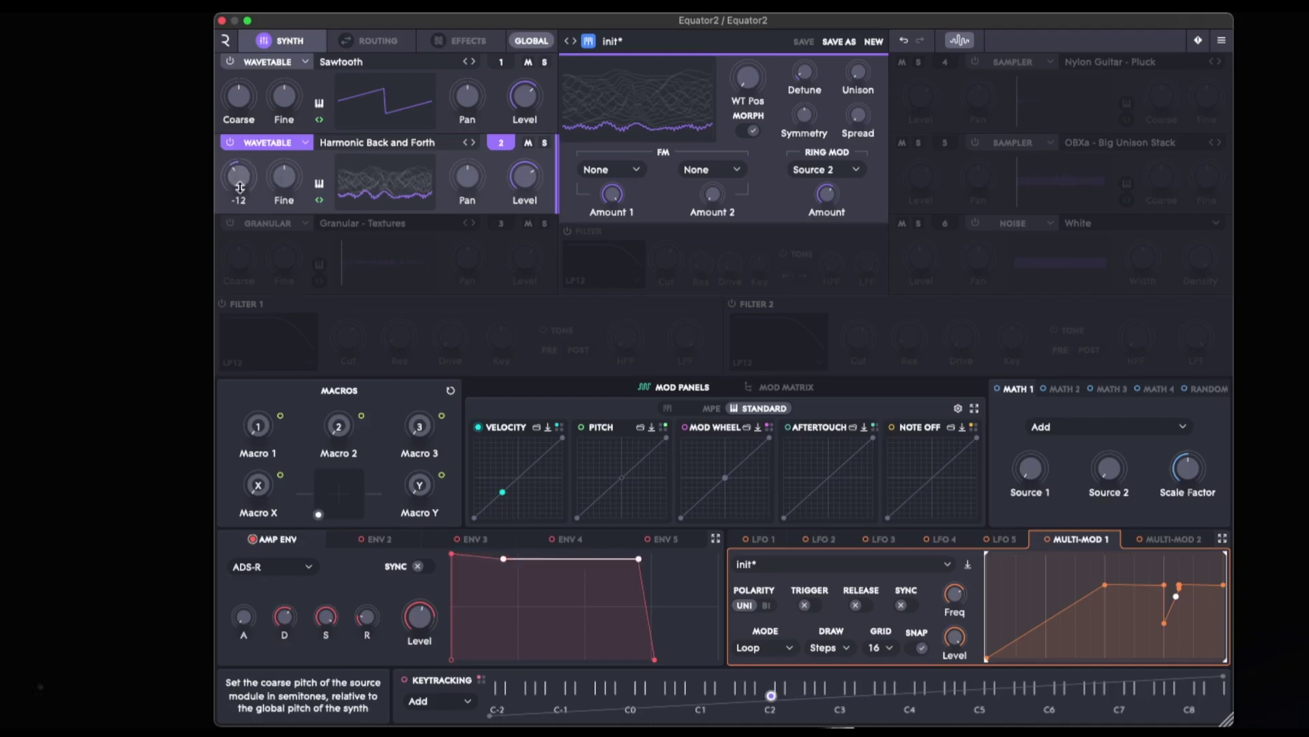
pyautogui.moveTo(827, 195)
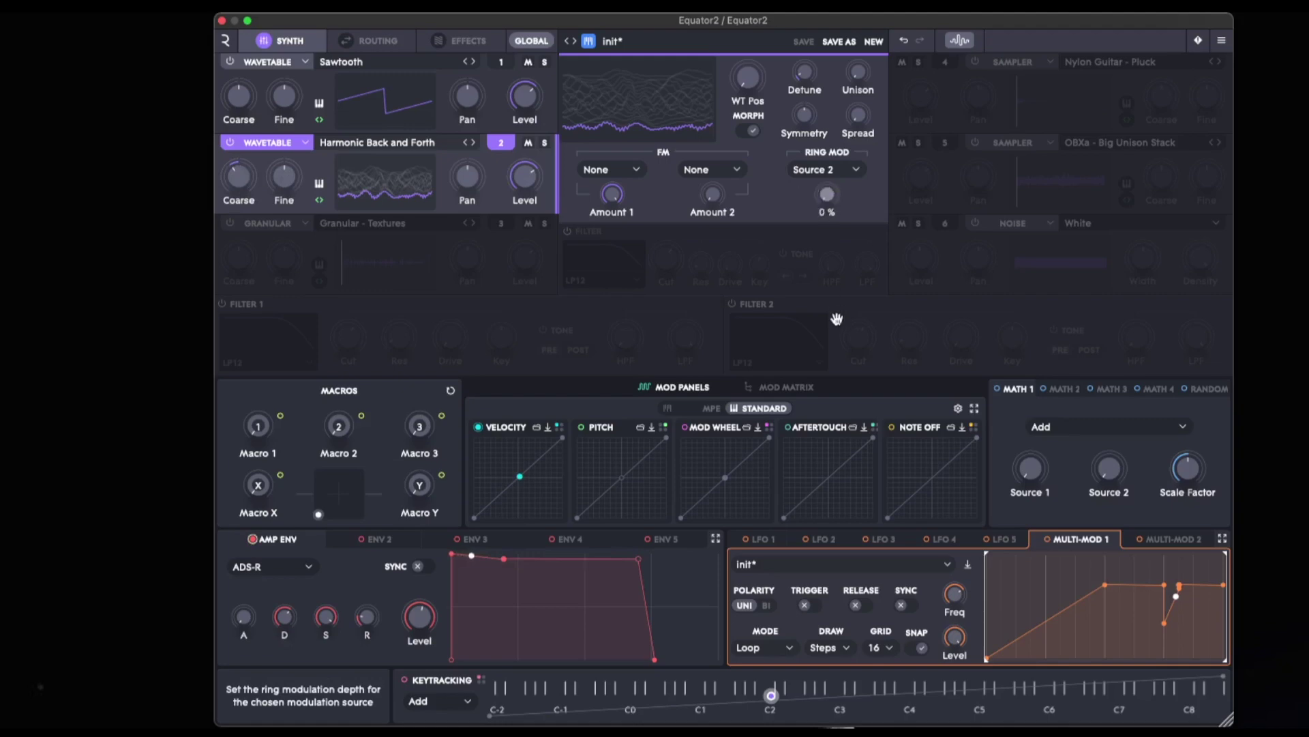
pyautogui.moveTo(828, 196); pyautogui.dragTo(809, 19)
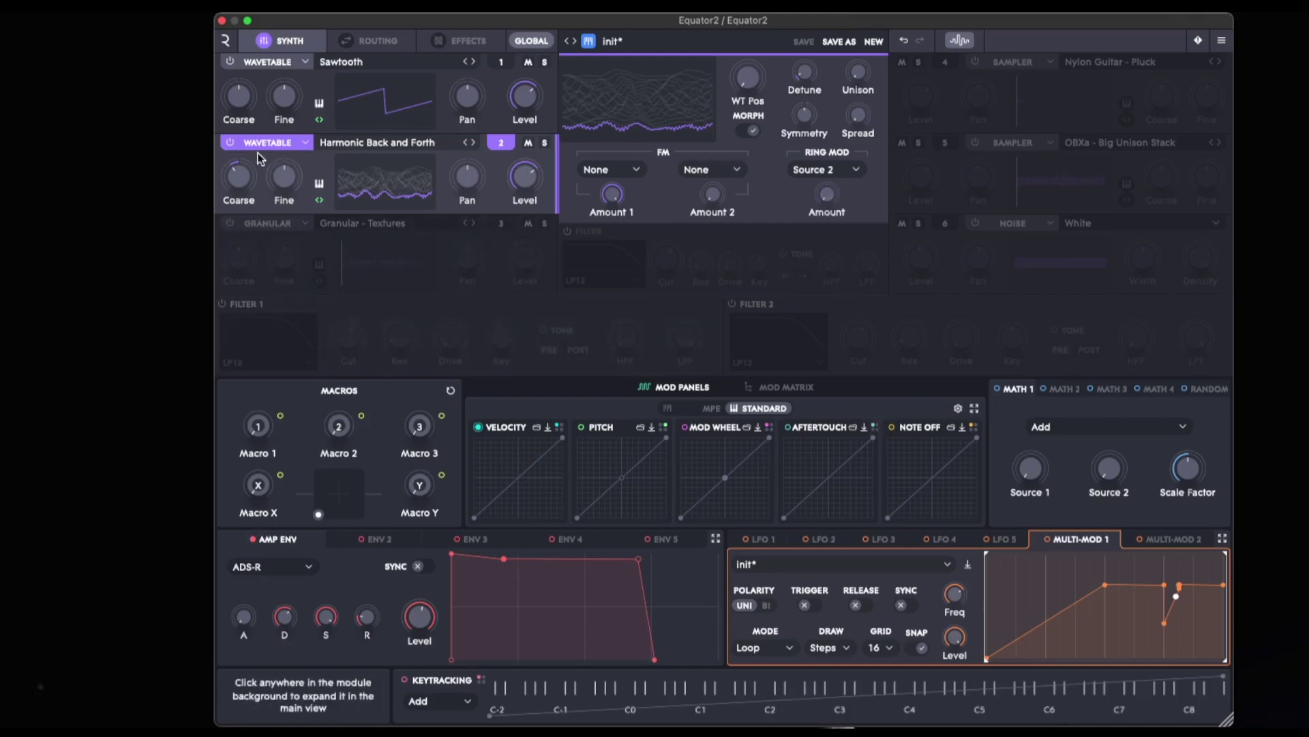
# Disable source 1 and change source 2's engine type from Wavetable to Sampler.
pyautogui.click(230, 142)
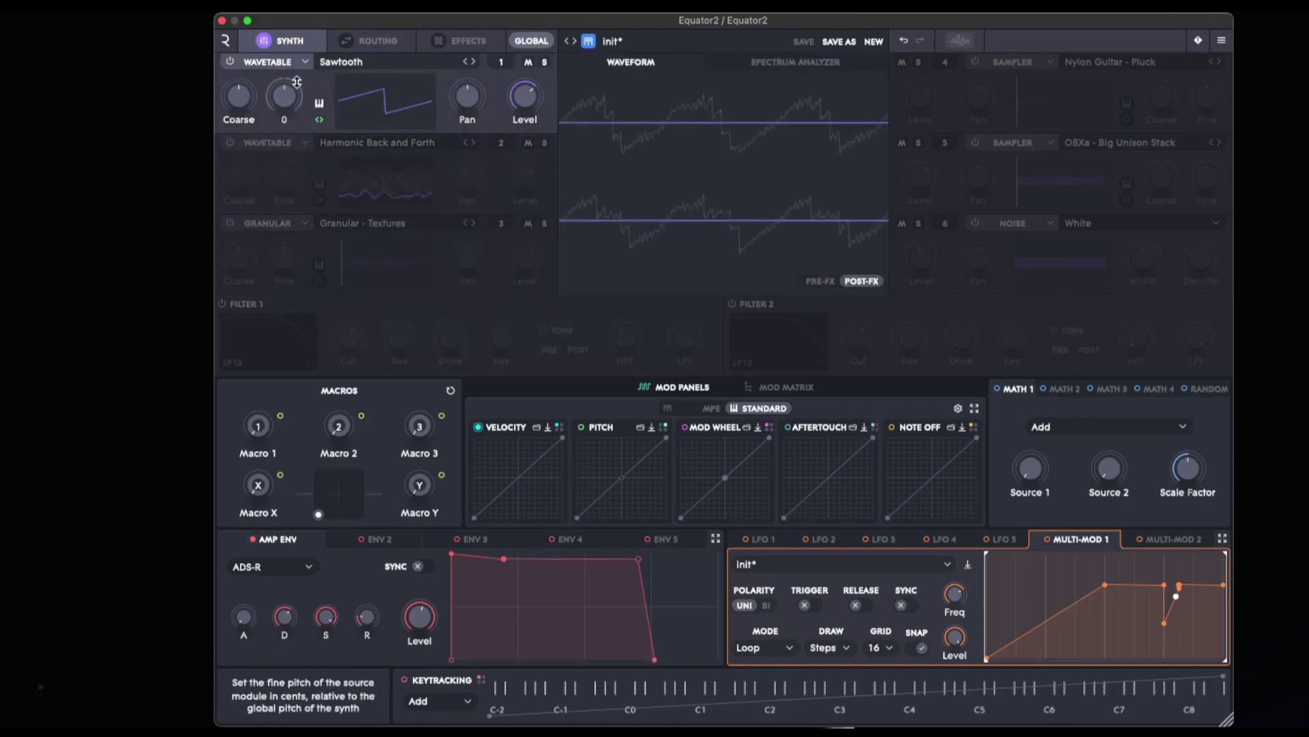
pyautogui.click(229, 61)
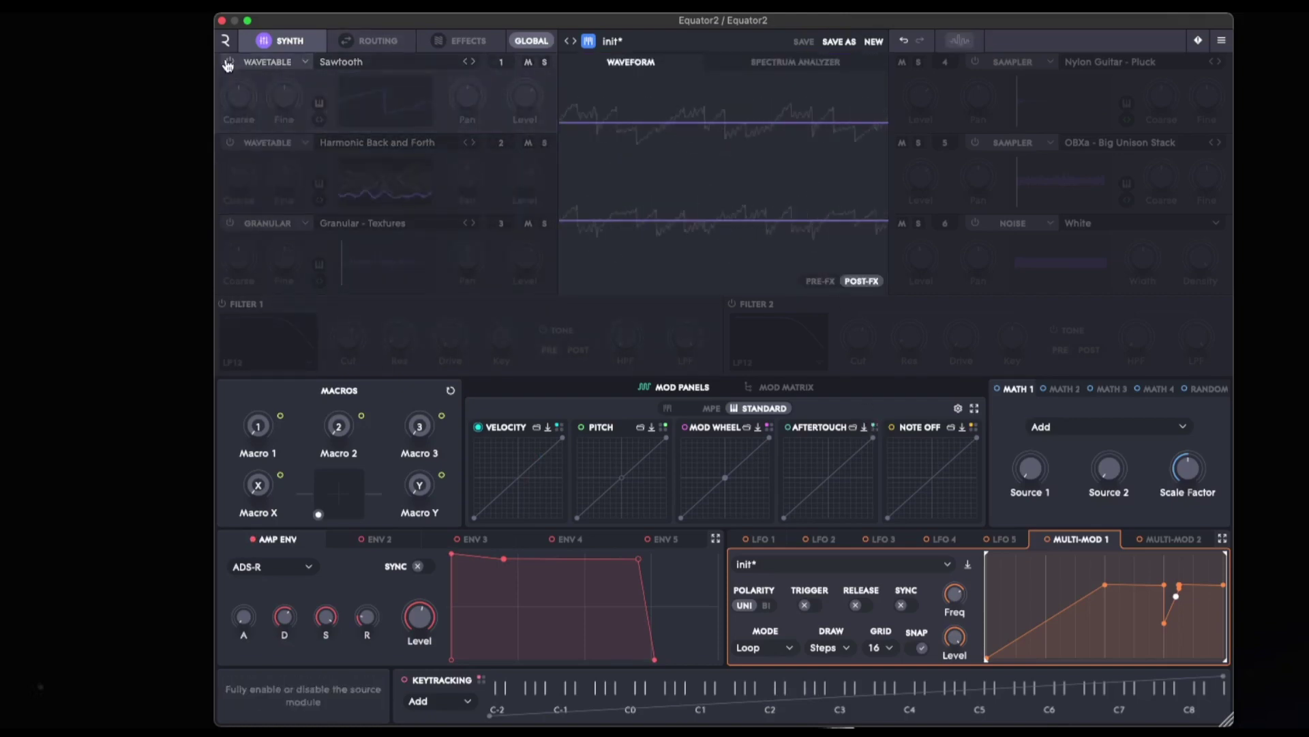
pyautogui.click(230, 143)
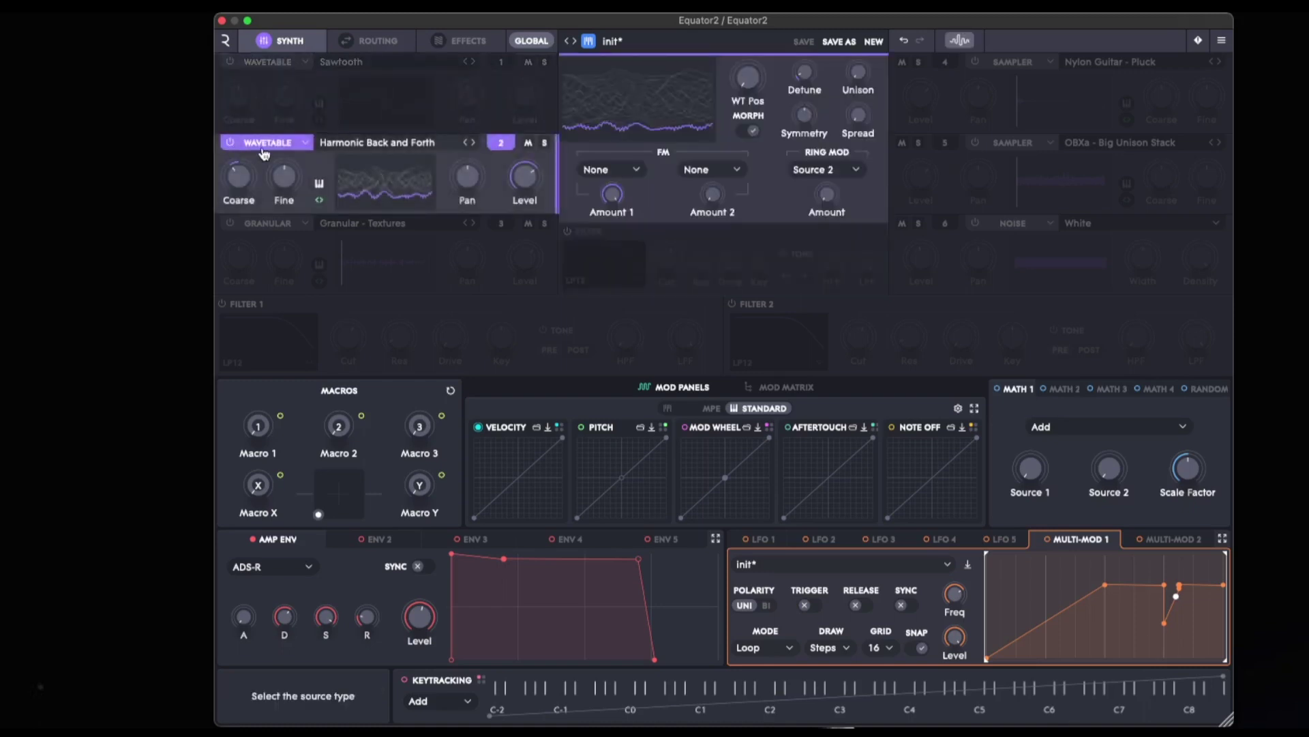
pyautogui.click(295, 138)
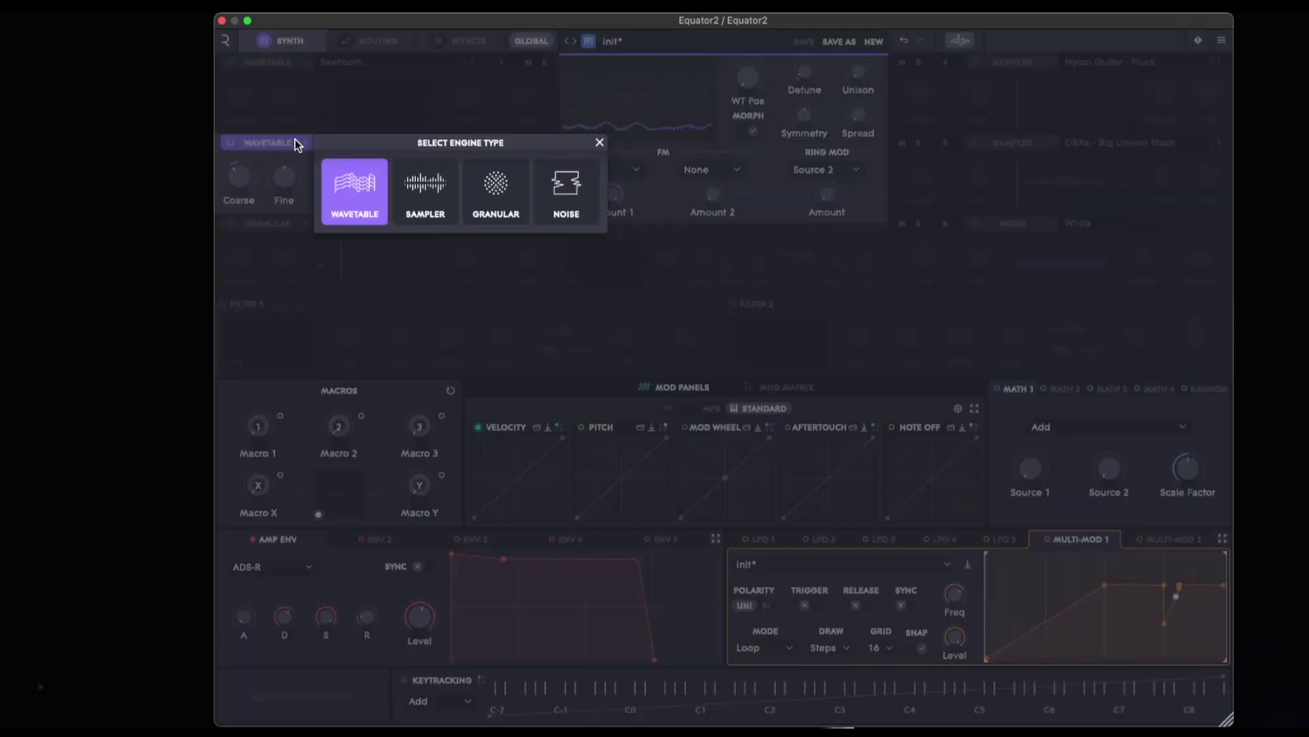
pyautogui.click(430, 189)
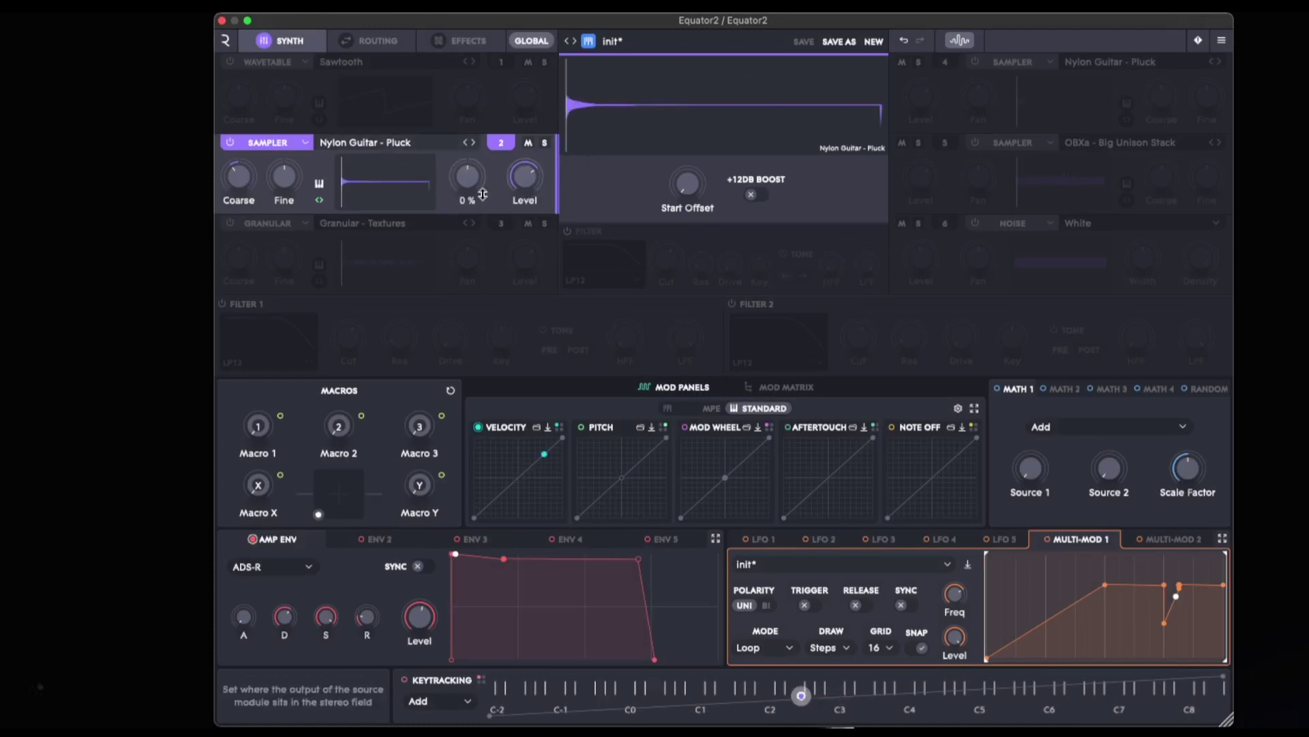
# Load the Analog Synth sample JU6 - PWM Saw Sub Chorus 2 into source 2, and briefly toggle source 1 on and off.
pyautogui.click(395, 146)
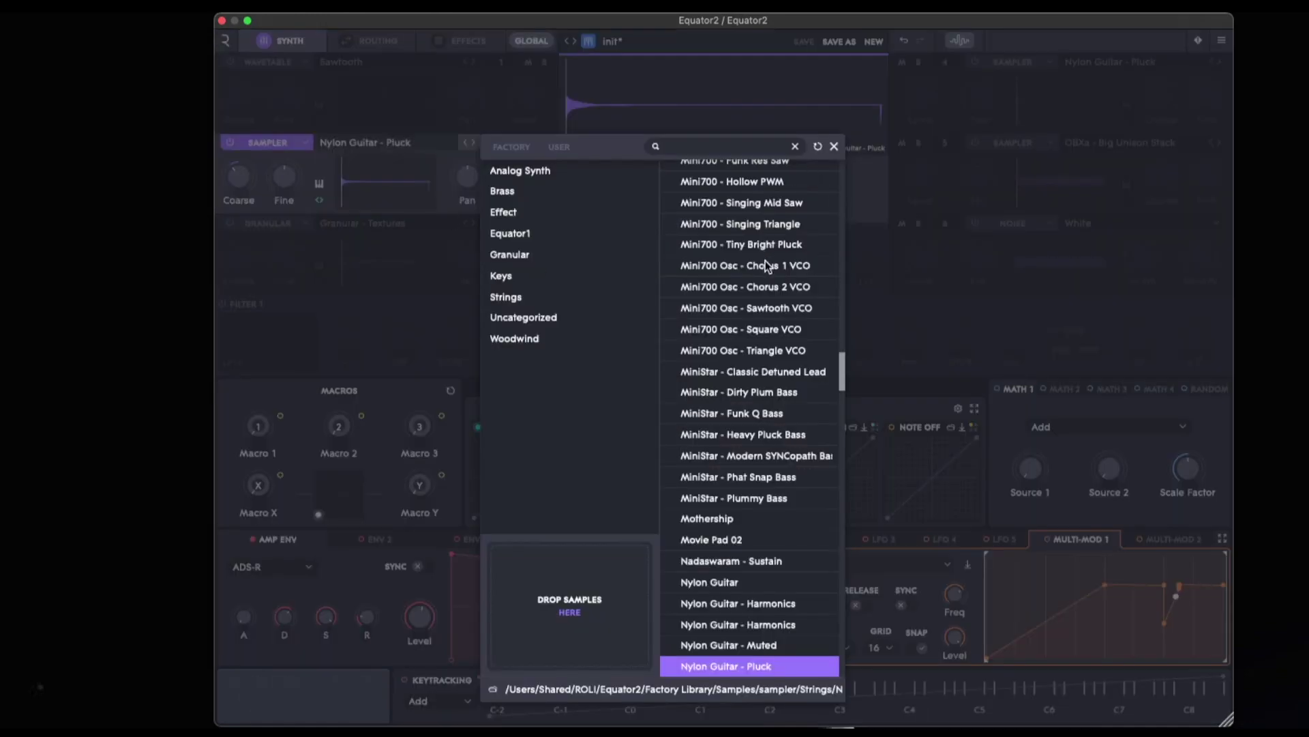
pyautogui.click(543, 171)
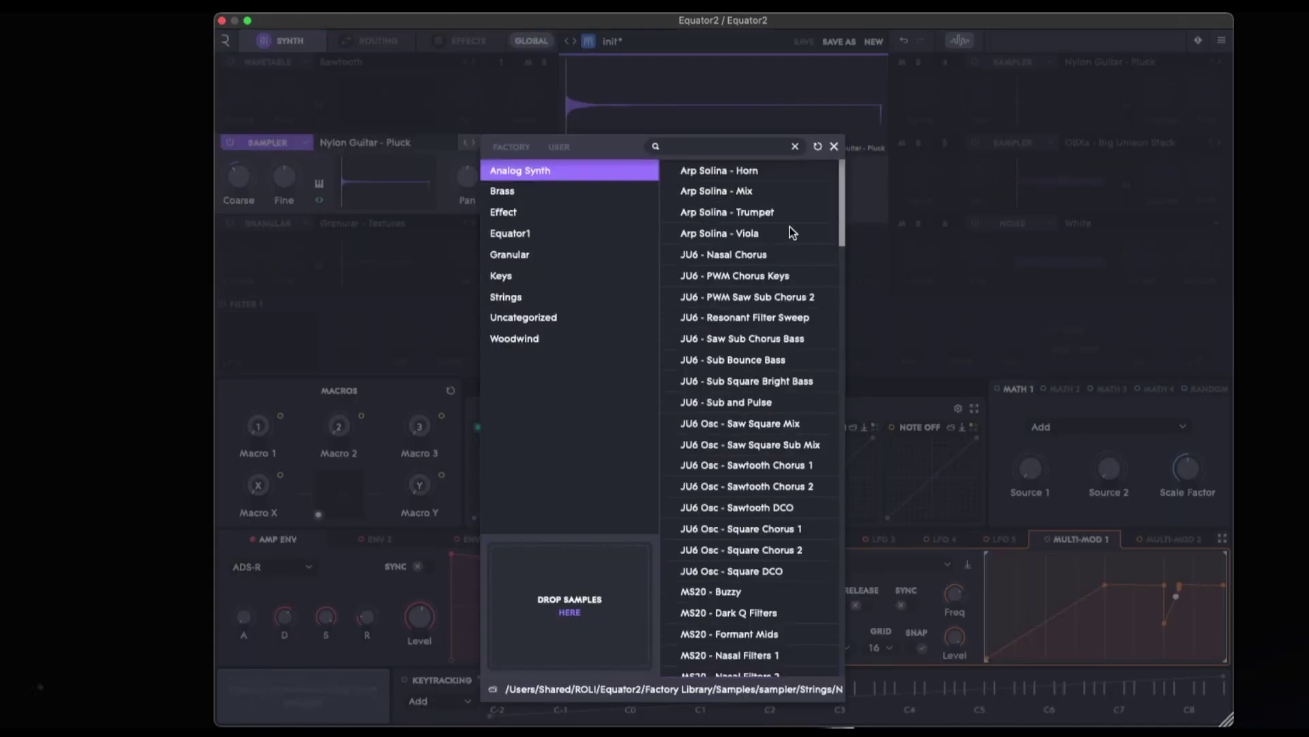
pyautogui.doubleClick(742, 298)
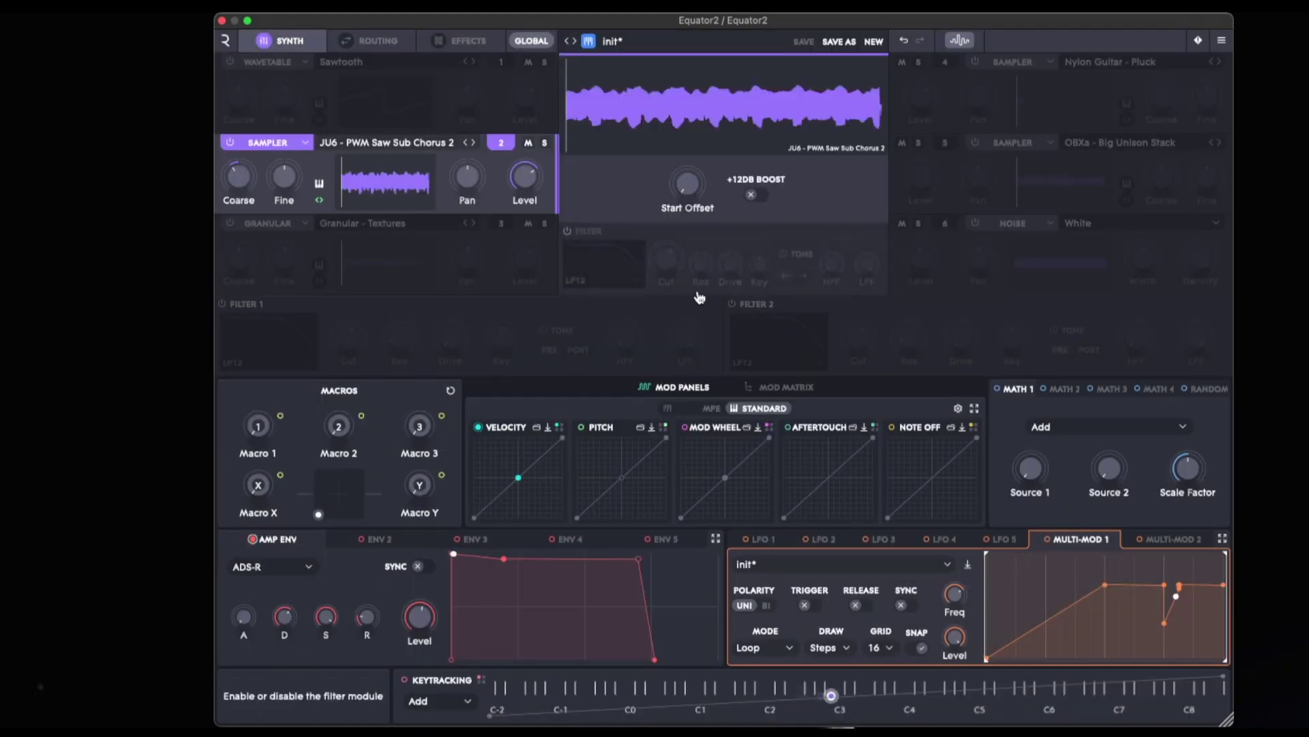
pyautogui.click(229, 62)
pyautogui.click(231, 64)
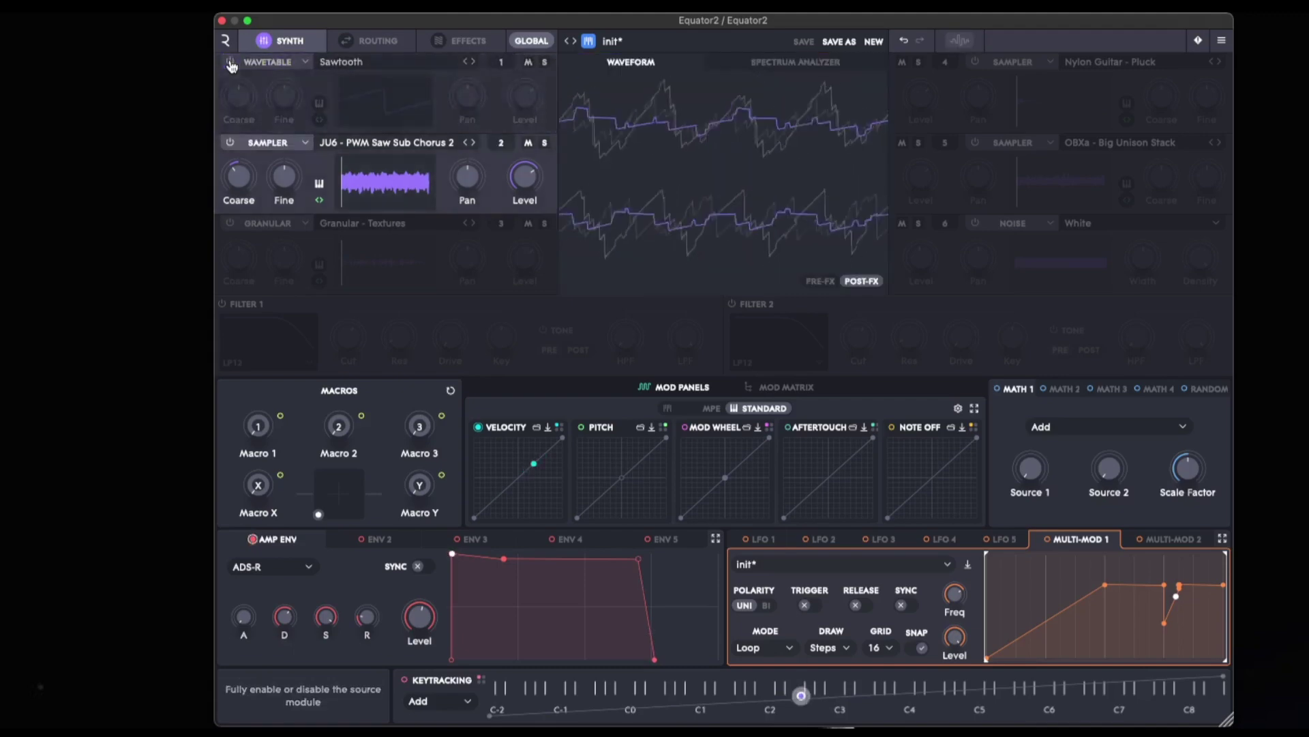
# Browse source 2's factory sample categories and load Baby Grand Piano - Rock from Keys.
pyautogui.click(400, 152)
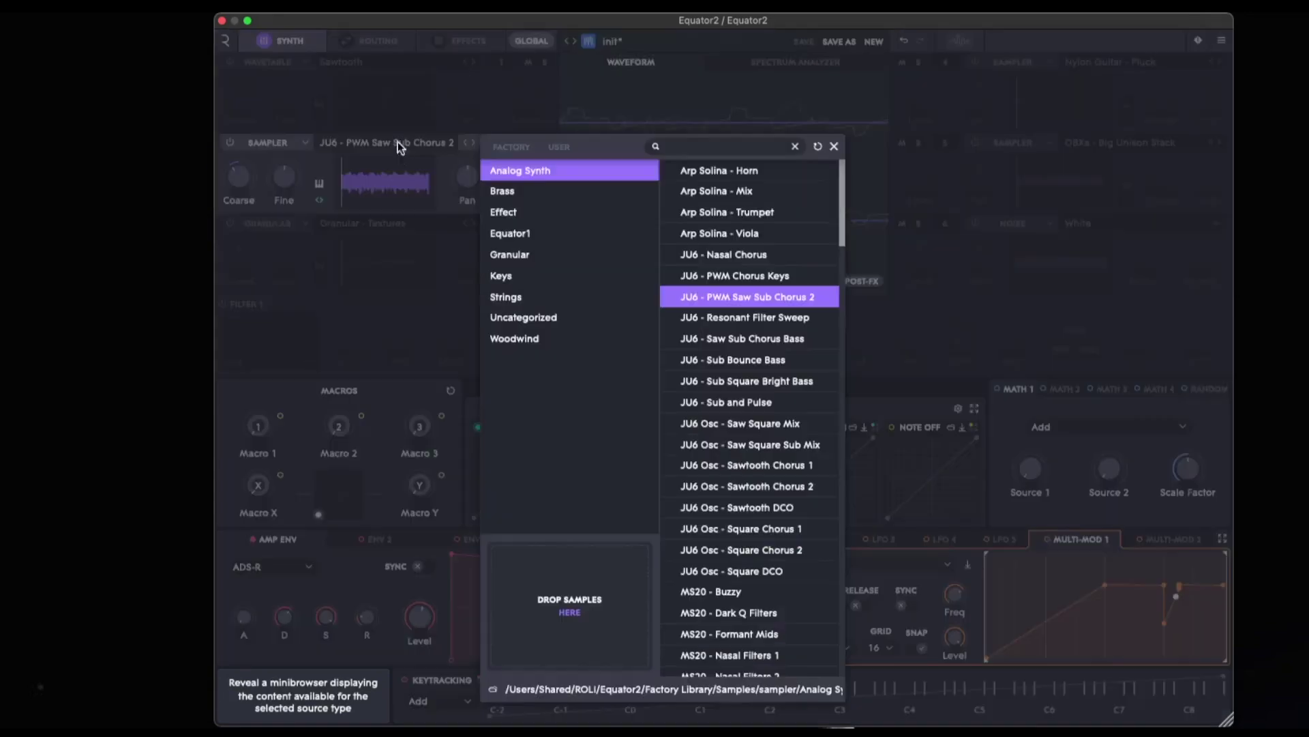
pyautogui.click(544, 217)
pyautogui.click(538, 253)
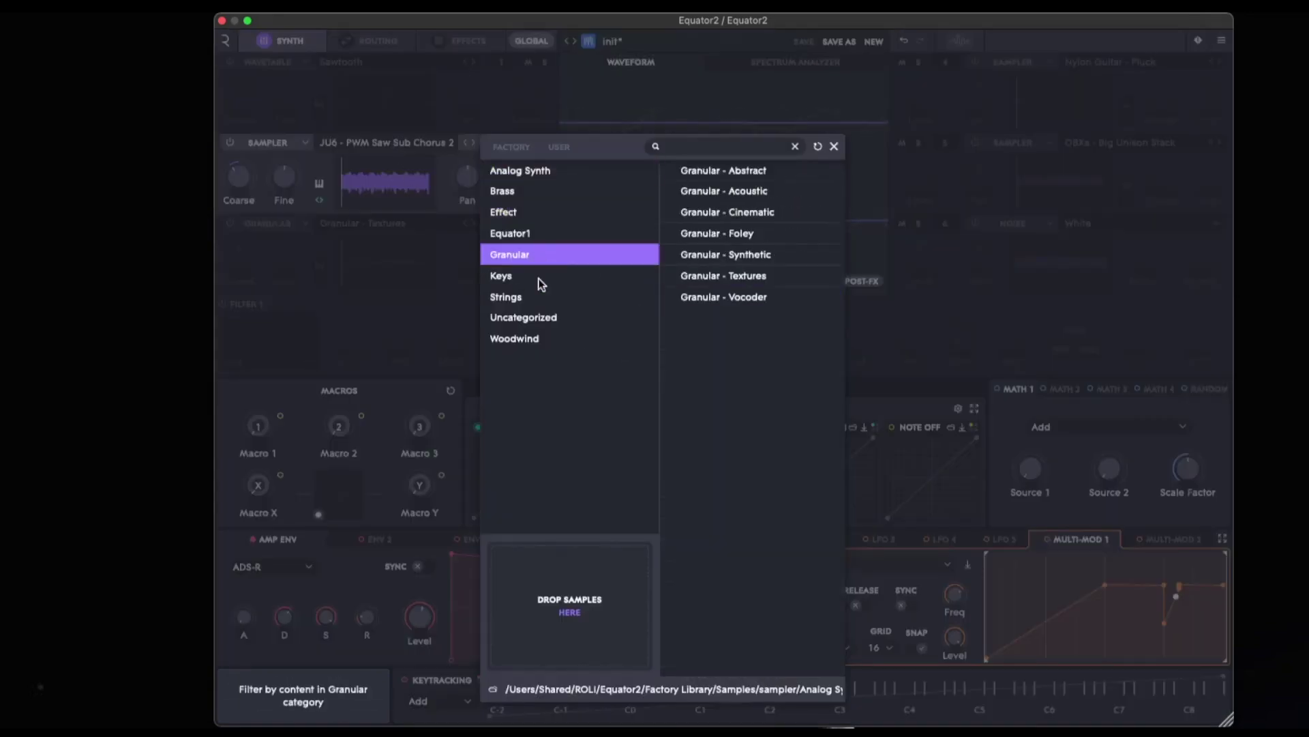
pyautogui.click(516, 277)
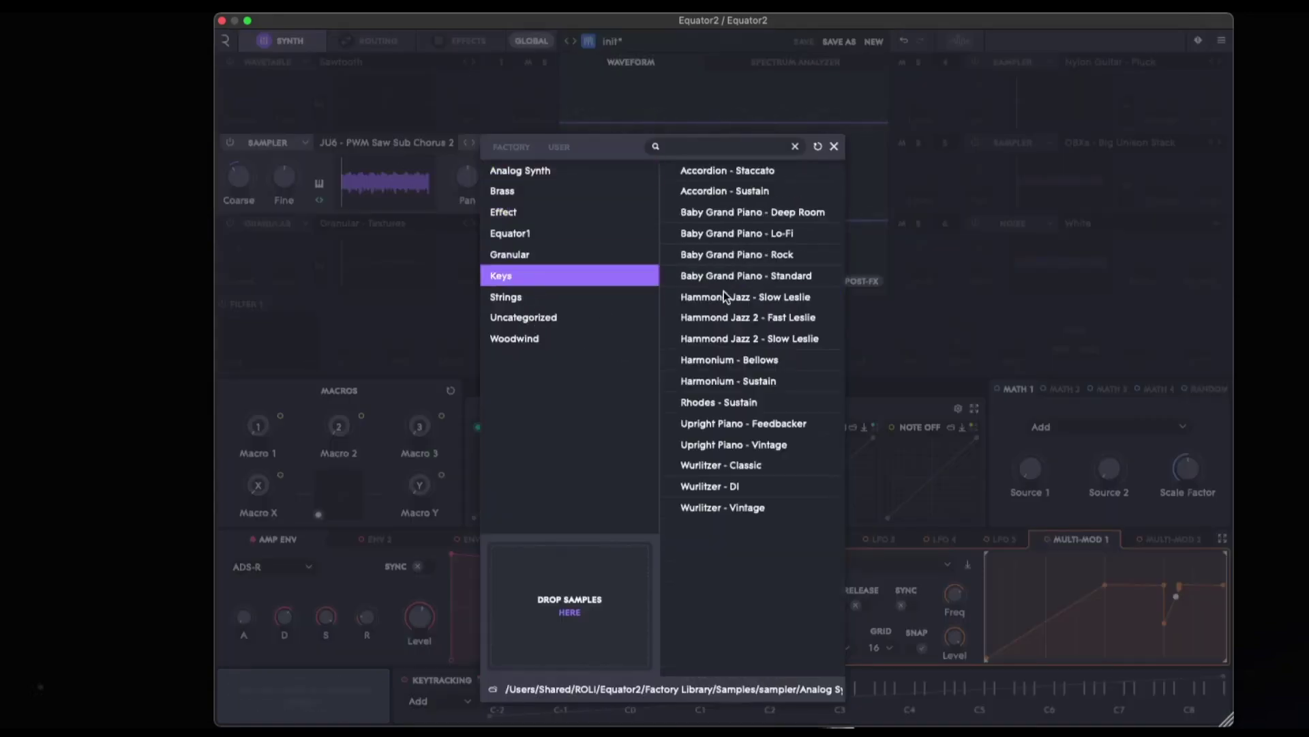
pyautogui.click(767, 254)
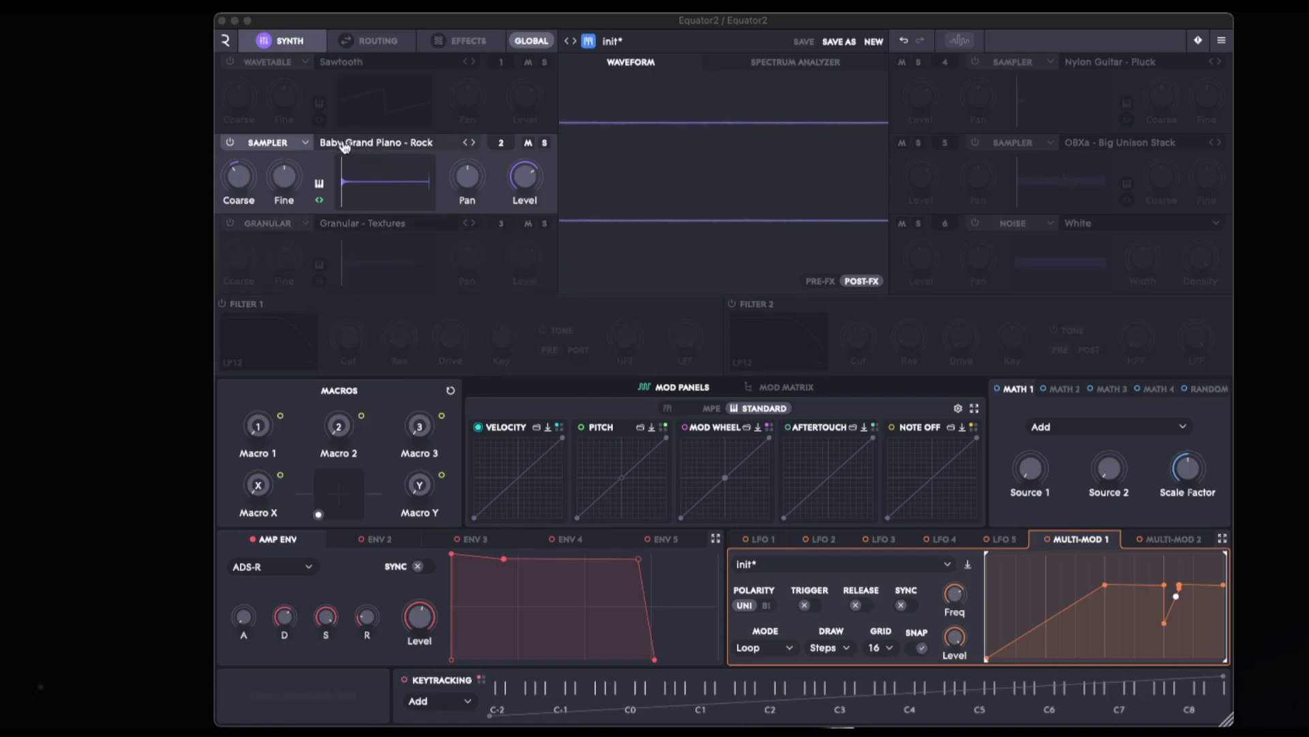
# Import the Musikproduktion audio file from the Finder window into source 2 as a user sample with root 60 - C3.
pyautogui.click(375, 139)
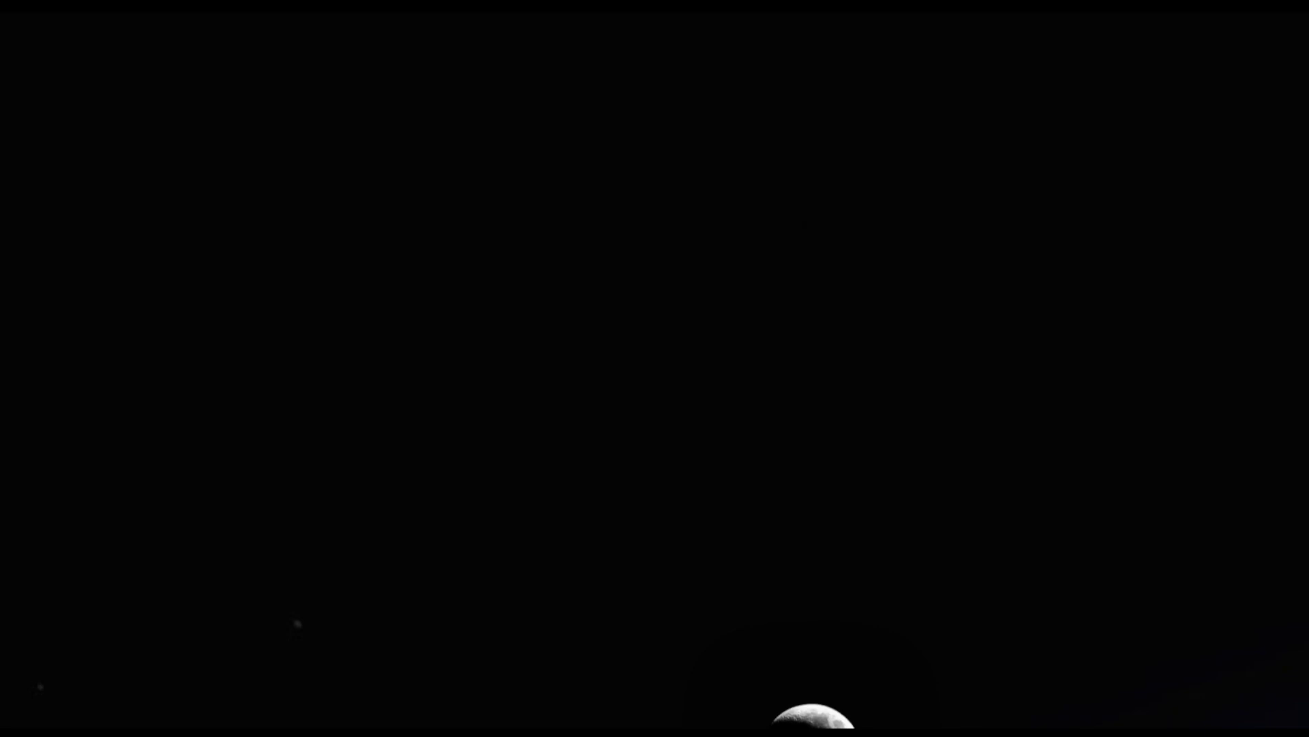
pyautogui.moveTo(1308, 123); pyautogui.dragTo(1010, 73)
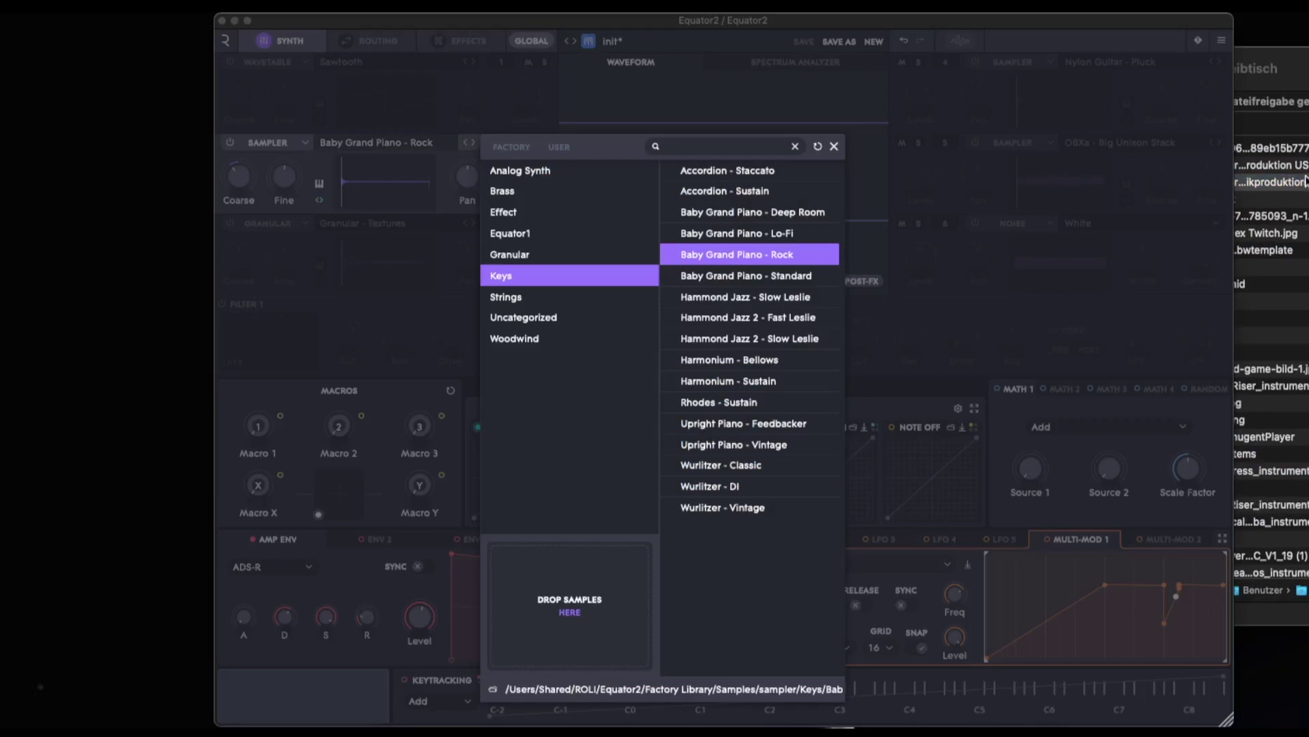
pyautogui.moveTo(1300, 189); pyautogui.dragTo(638, 609)
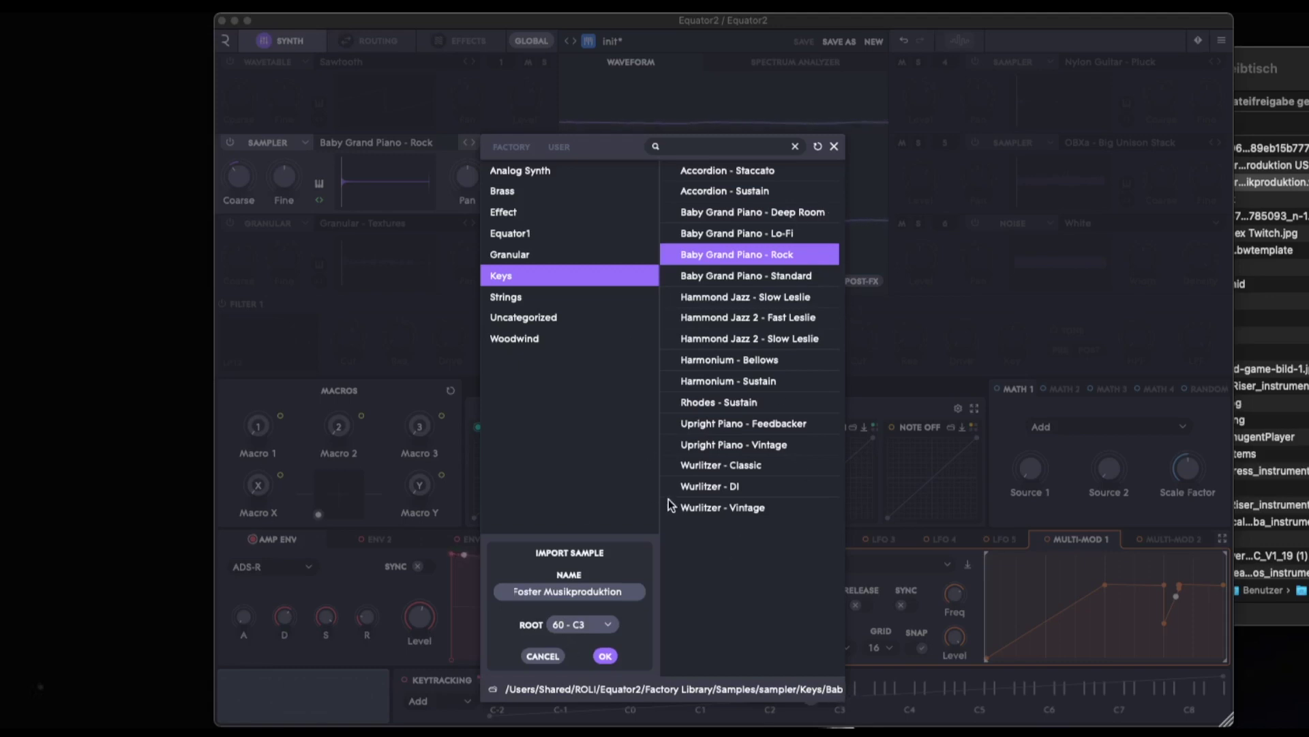
pyautogui.click(605, 657)
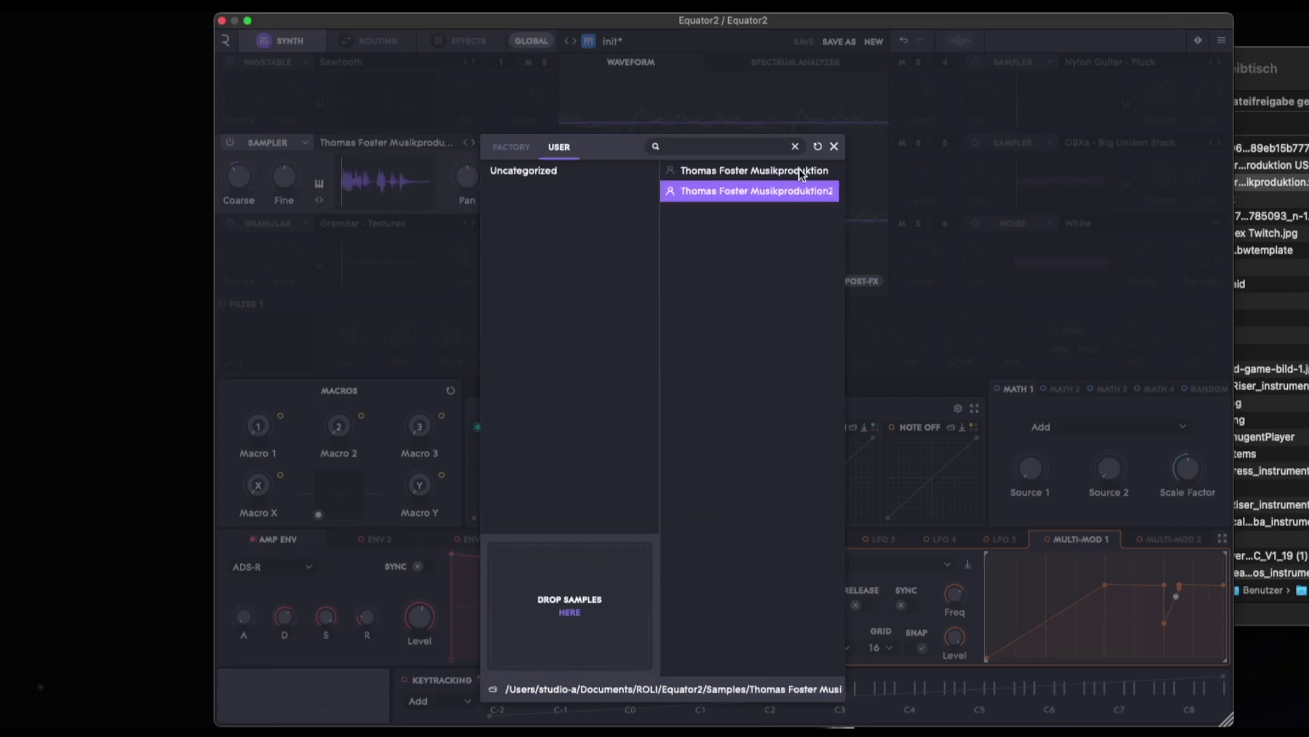
pyautogui.click(833, 145)
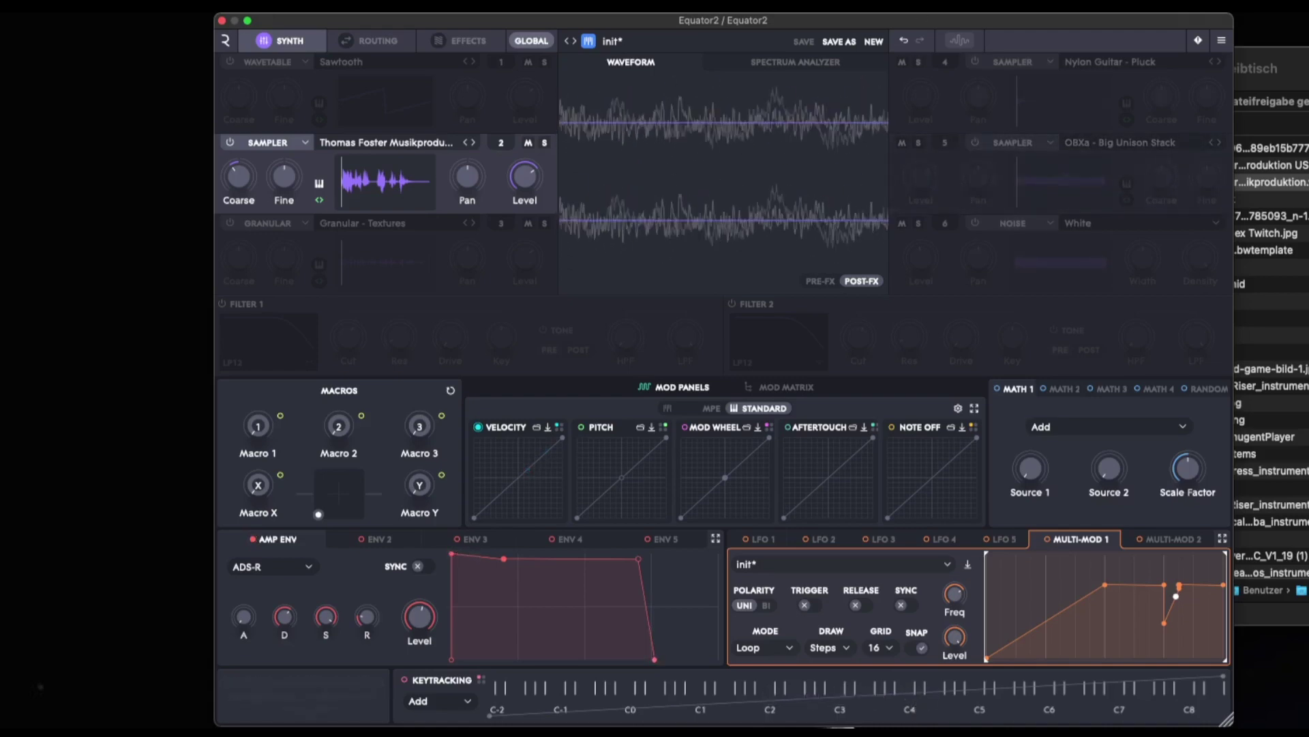
# Reset source 2's Coarse pitch to its default and expand its sampler settings in the main view.
pyautogui.doubleClick(239, 177)
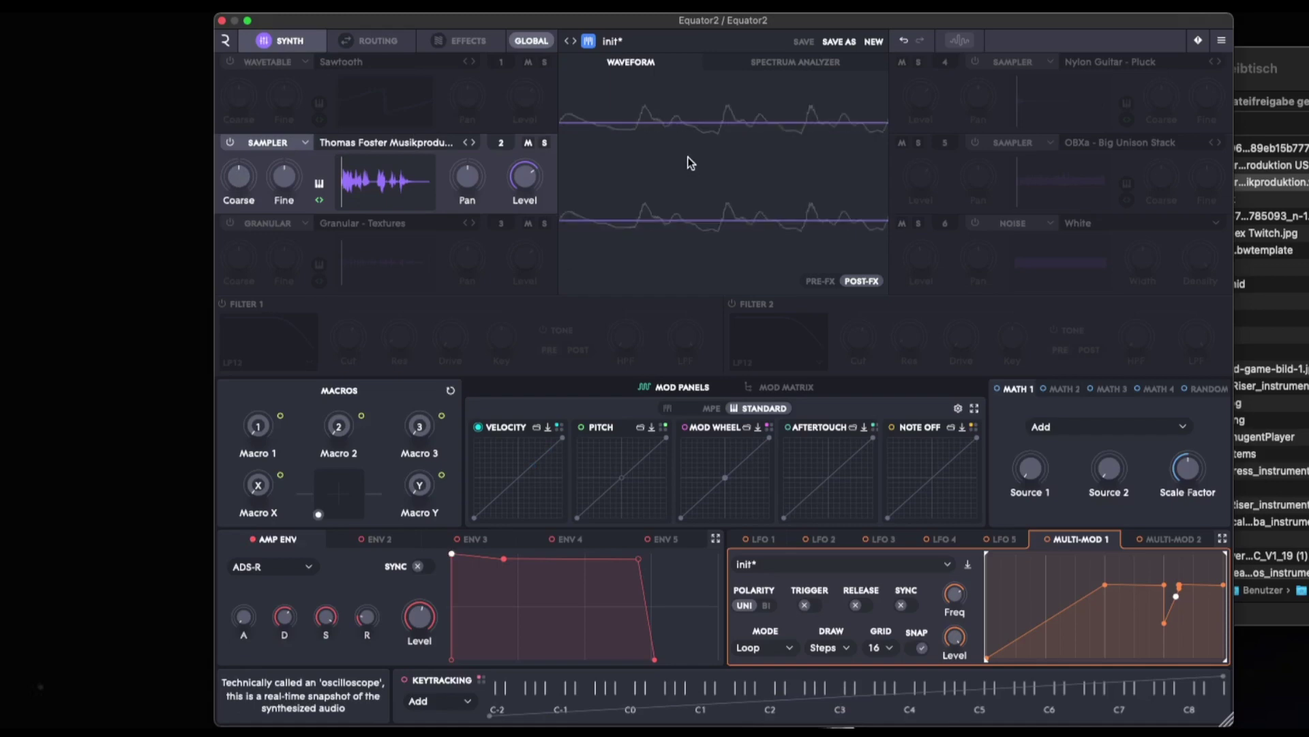
pyautogui.click(501, 171)
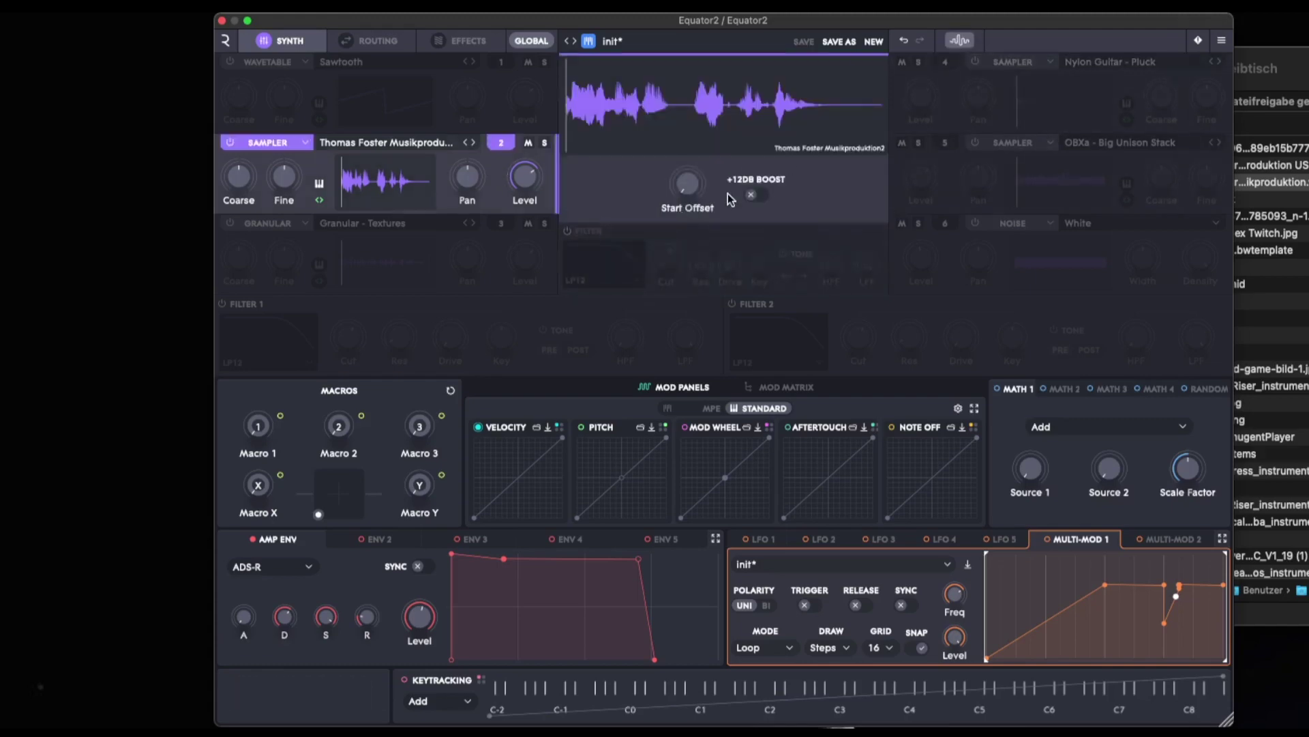